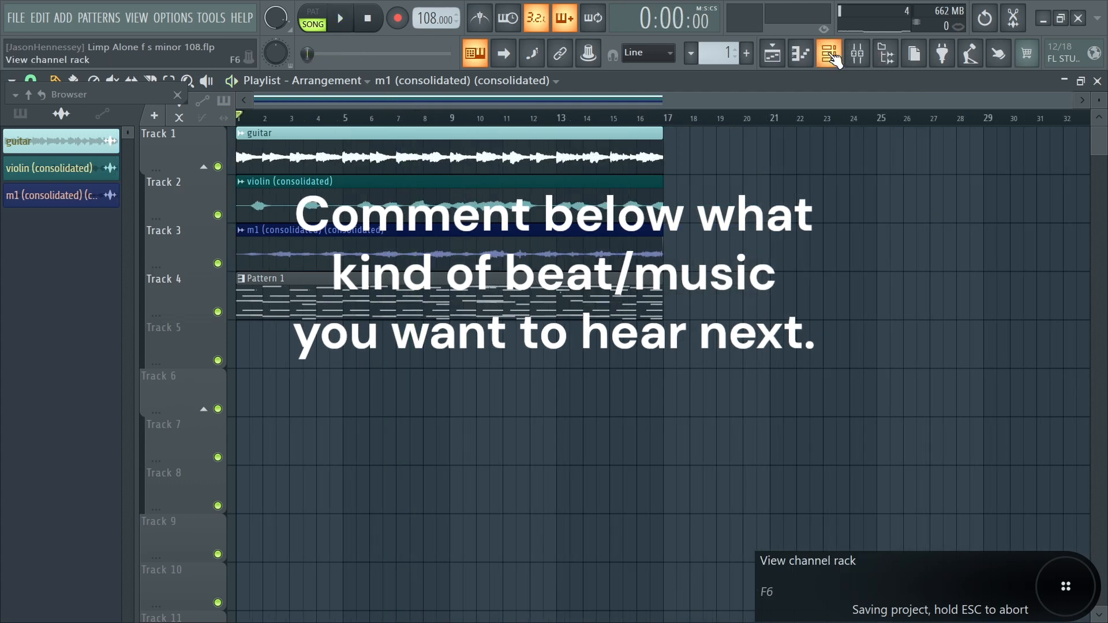
Open the piano roll of the !1zay 808 - Copy channel and play the song
left_click(833, 57)
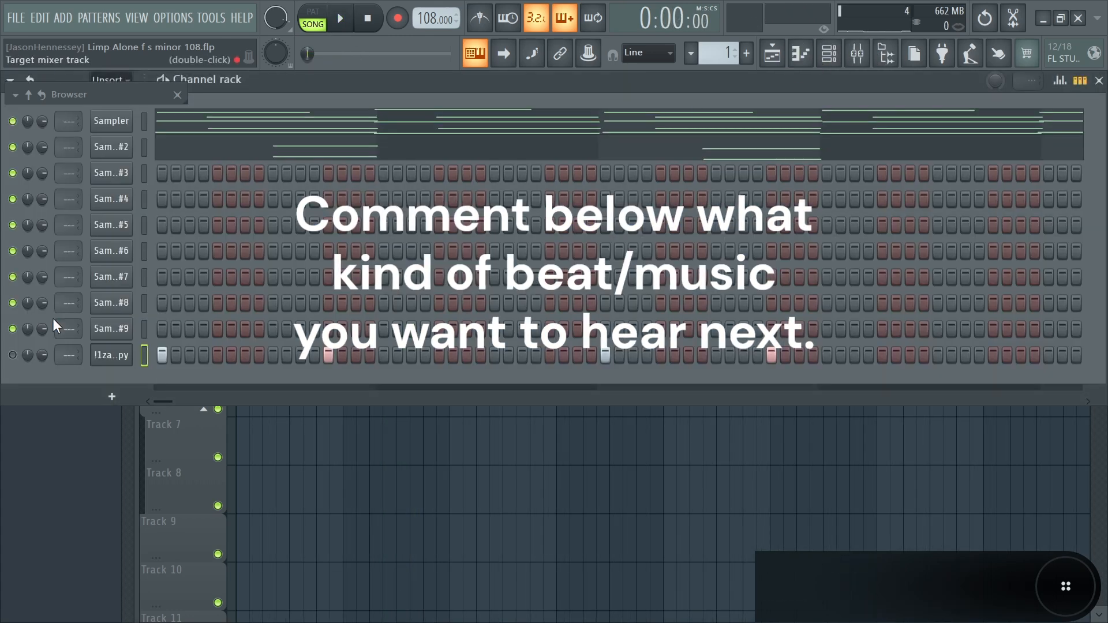
right_click(125, 356)
key("Escape")
right_click(151, 348)
left_click(162, 353)
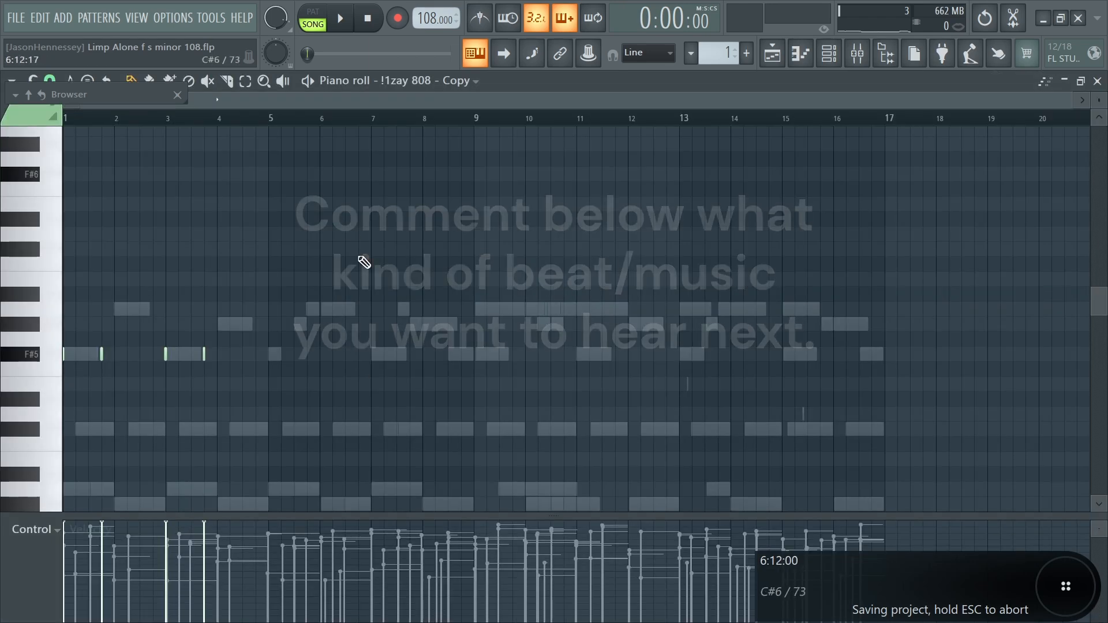
key("space")
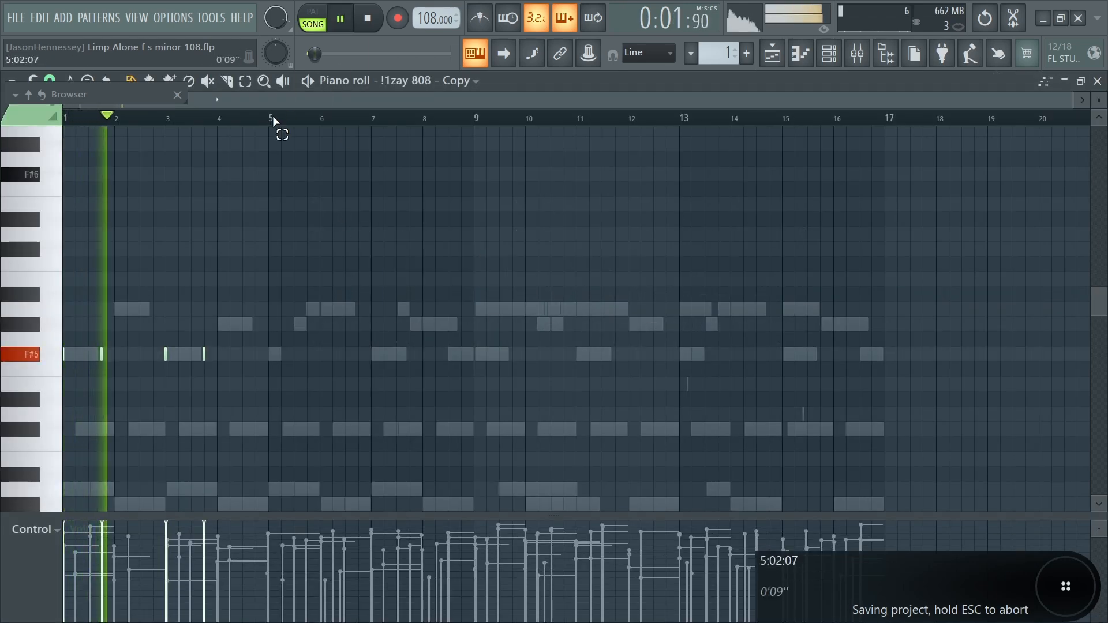
Add a middle F#5 note to the 808 groups in bars 1 and 3, and duplicate bars 1–4 onto bars 5–8
left_click_drag(272, 119, 4, 140)
scroll(10, 294, "up", 3)
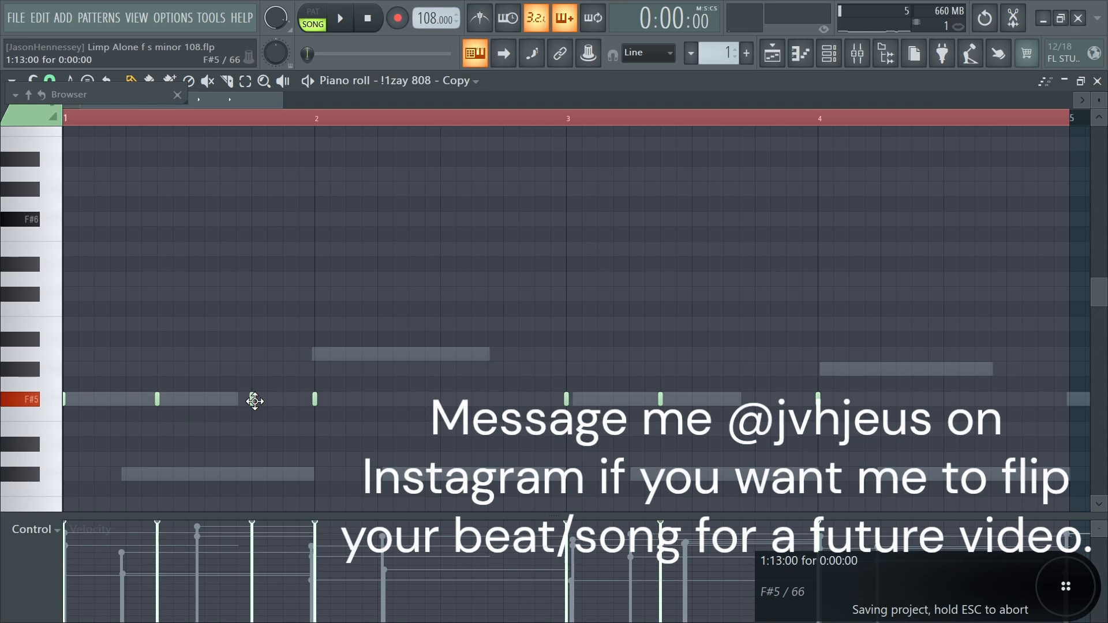
key("space")
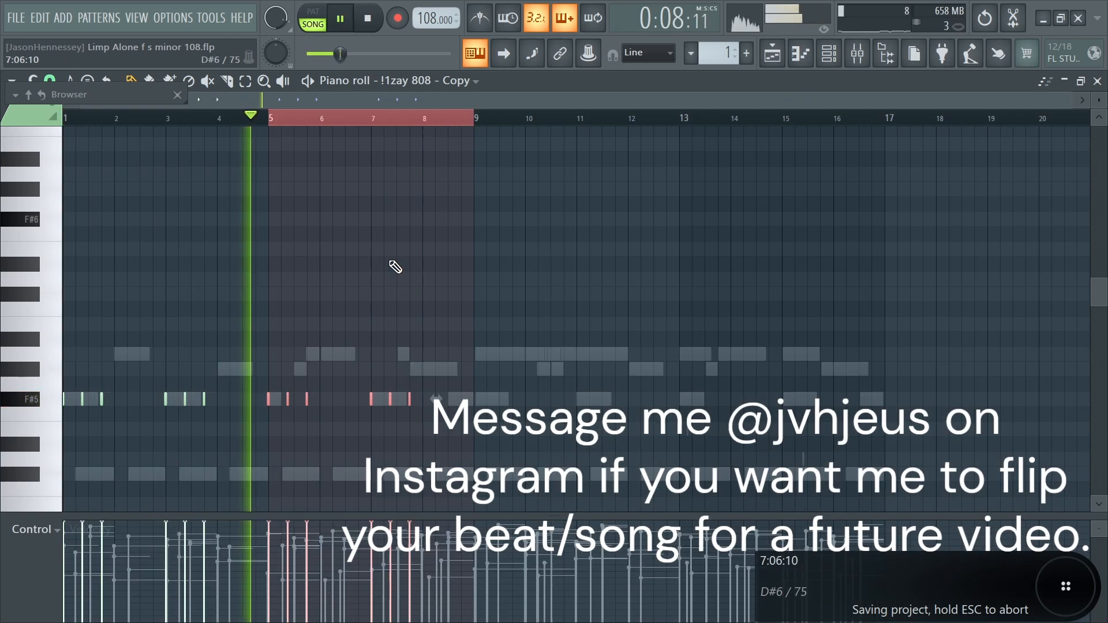
Duplicate the first eight bars of 808 notes onto bars 9–16 and play with bars 1–16 selected
left_click_drag(505, 123, 1, 151)
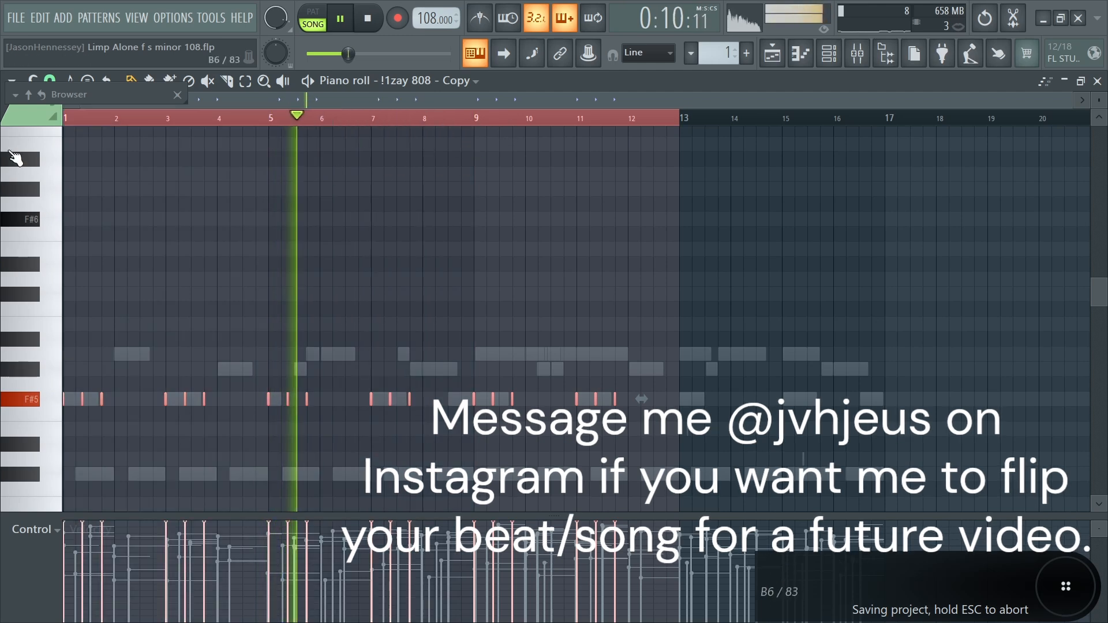
key("ctrl+z")
left_click_drag(683, 121, 487, 139)
key("ctrl+b")
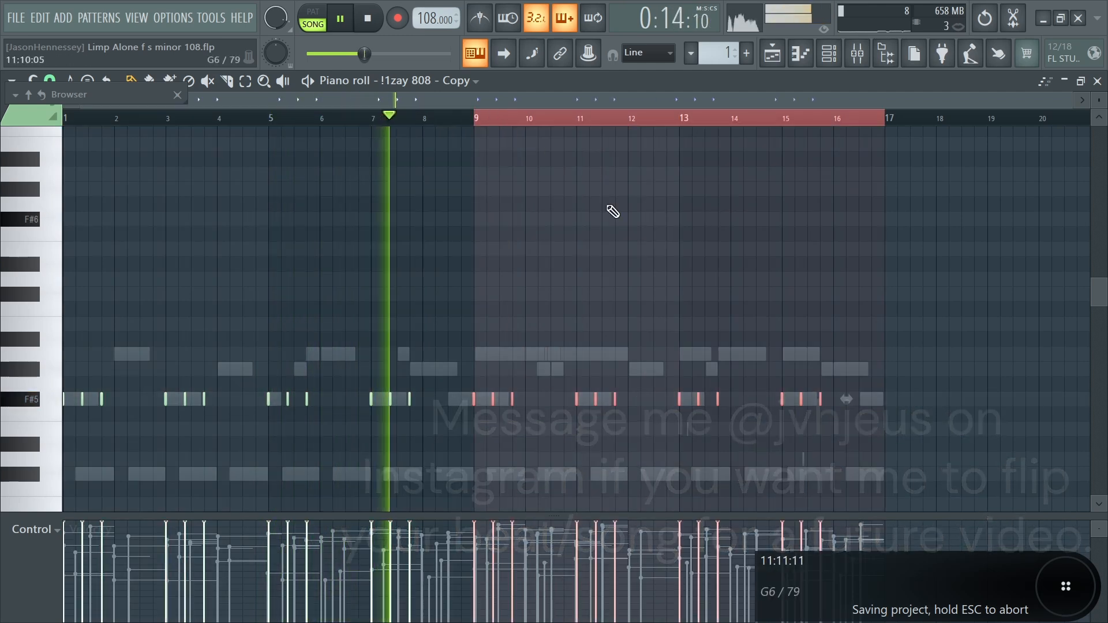
key("space")
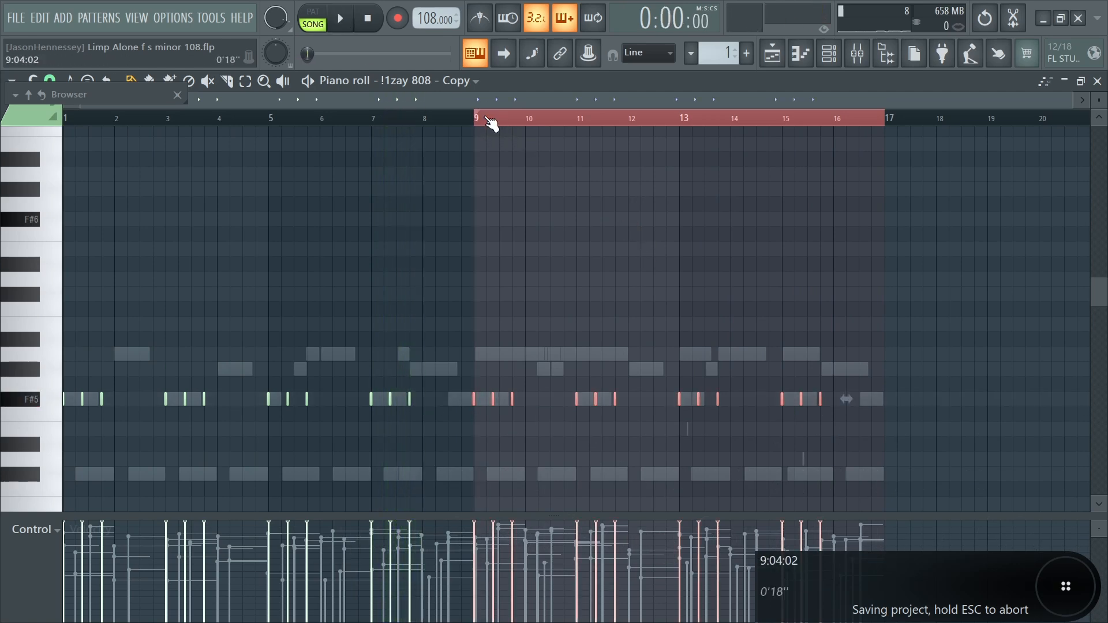
left_click_drag(490, 119, 3, 118)
scroll(748, 218, "down", 3)
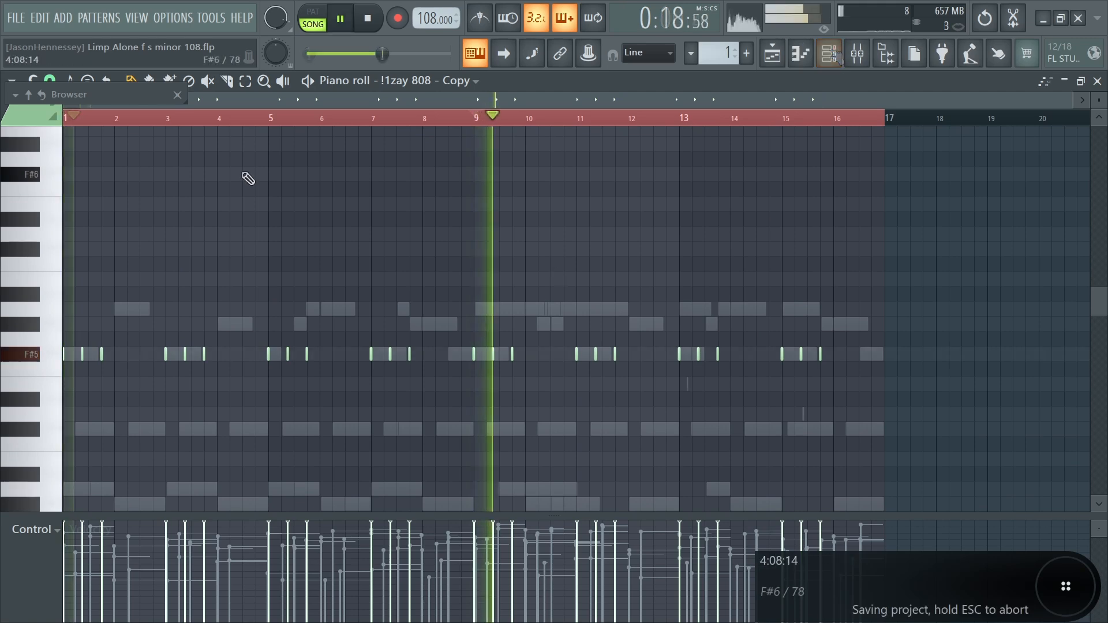
Browse to the Snare folder under rims, claps, snares and audition several of its samples
key("alt+F8")
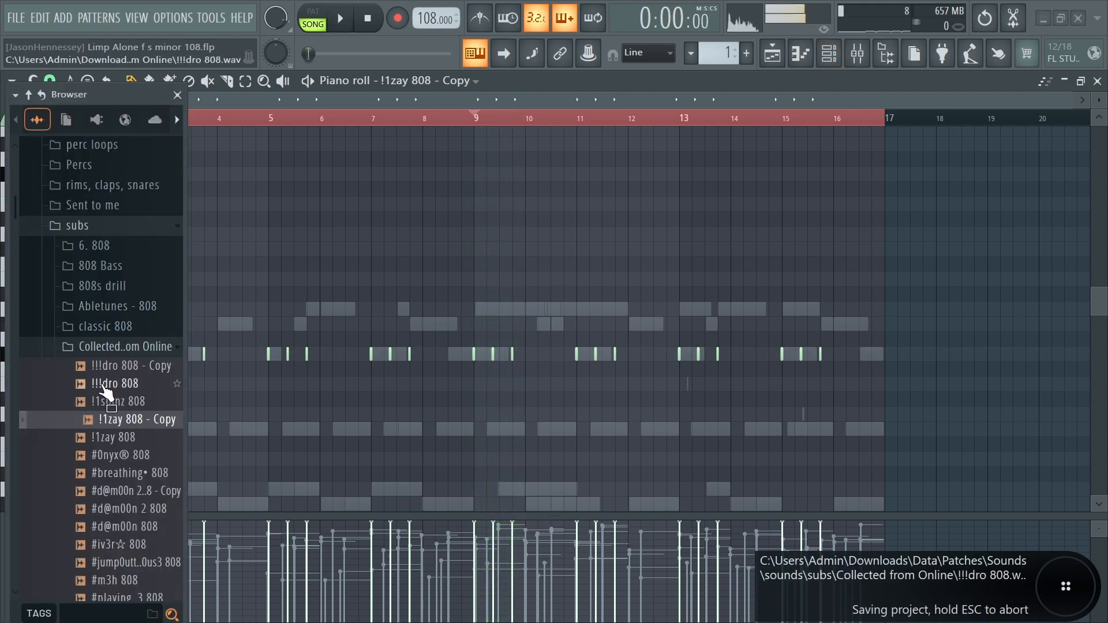
left_click(109, 349)
scroll(128, 324, "down", 3)
scroll(112, 350, "up", 3)
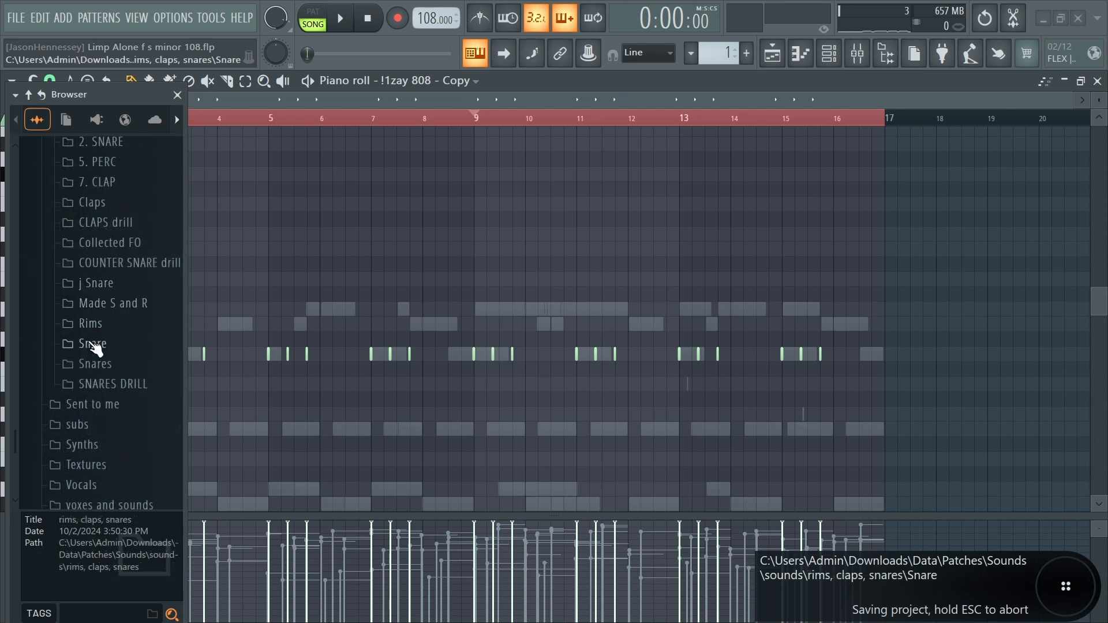
left_click(95, 344)
left_click(139, 418)
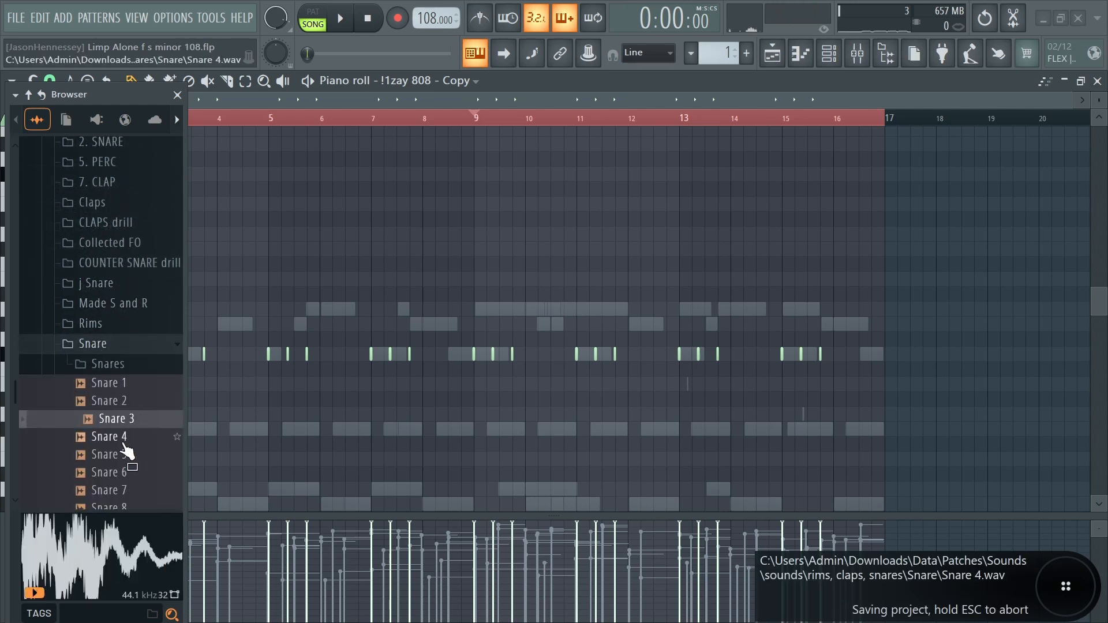
left_click(122, 443)
left_click(109, 455)
left_click(98, 383)
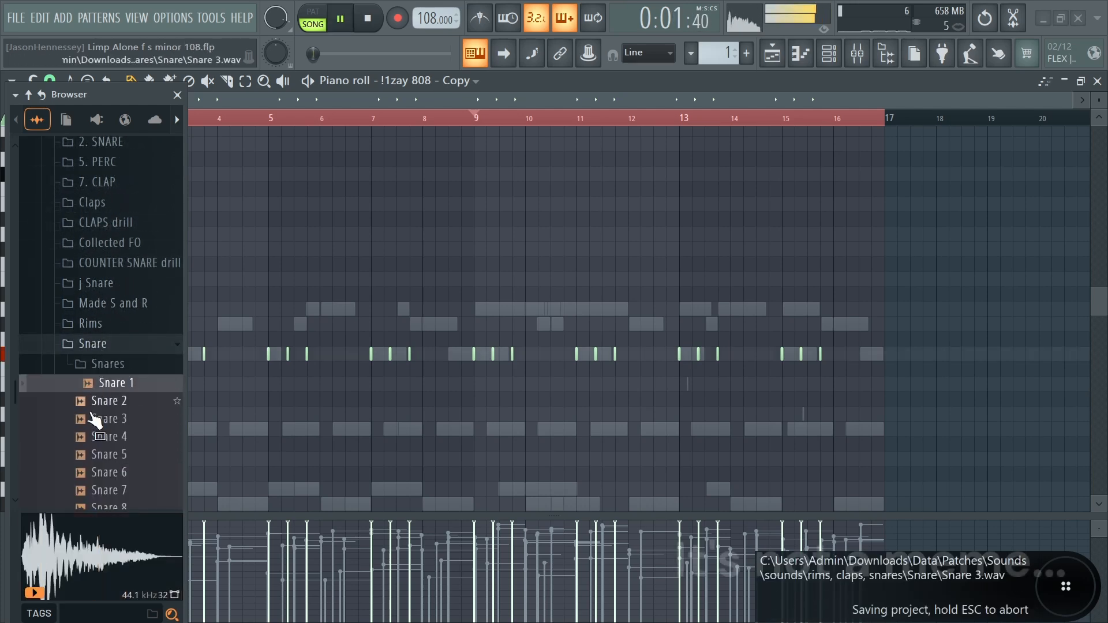
left_click(115, 490)
Audition samples in the Snares folder and add 100 RACKS SNARE as a new channel
scroll(116, 435, "down", 5)
left_click(115, 220)
left_click(109, 239)
left_click(104, 256)
left_click(107, 294)
left_click(107, 312)
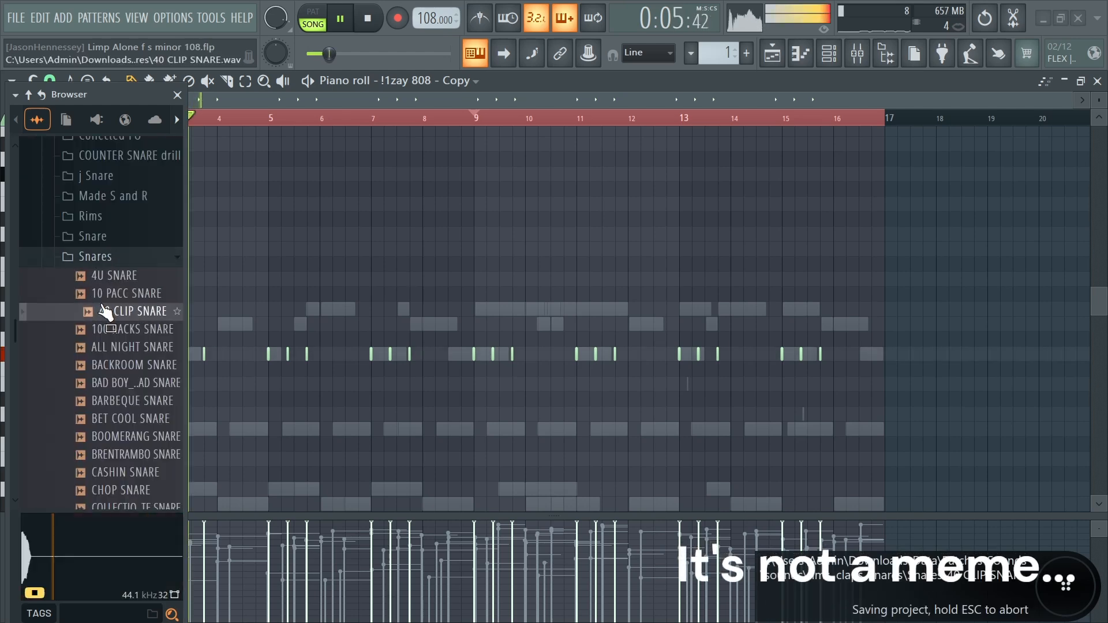
left_click(108, 328)
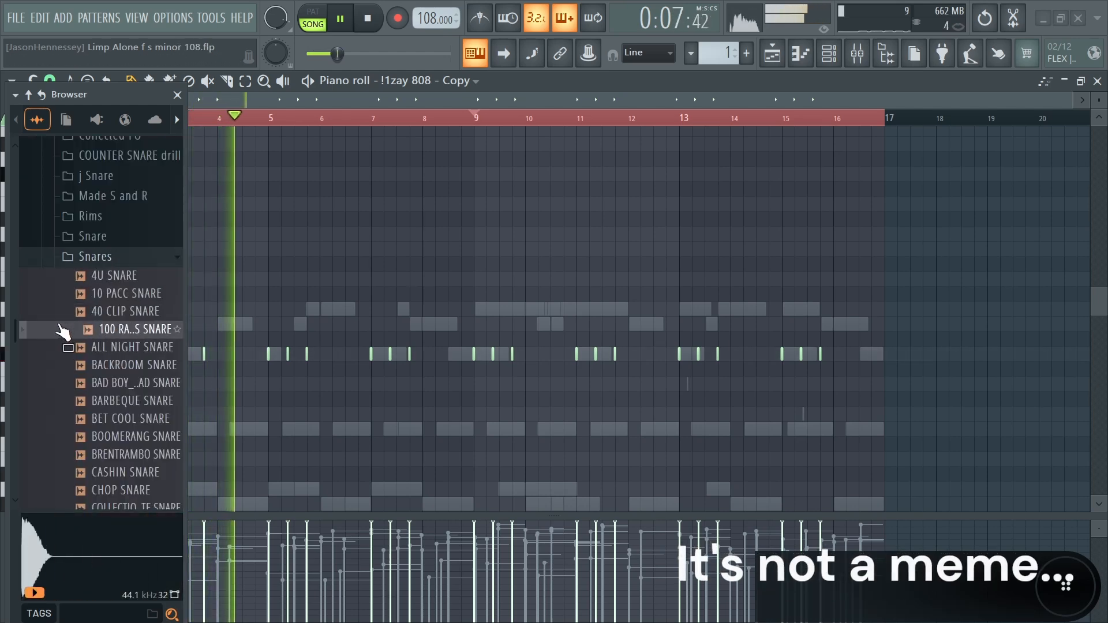
left_click(136, 345)
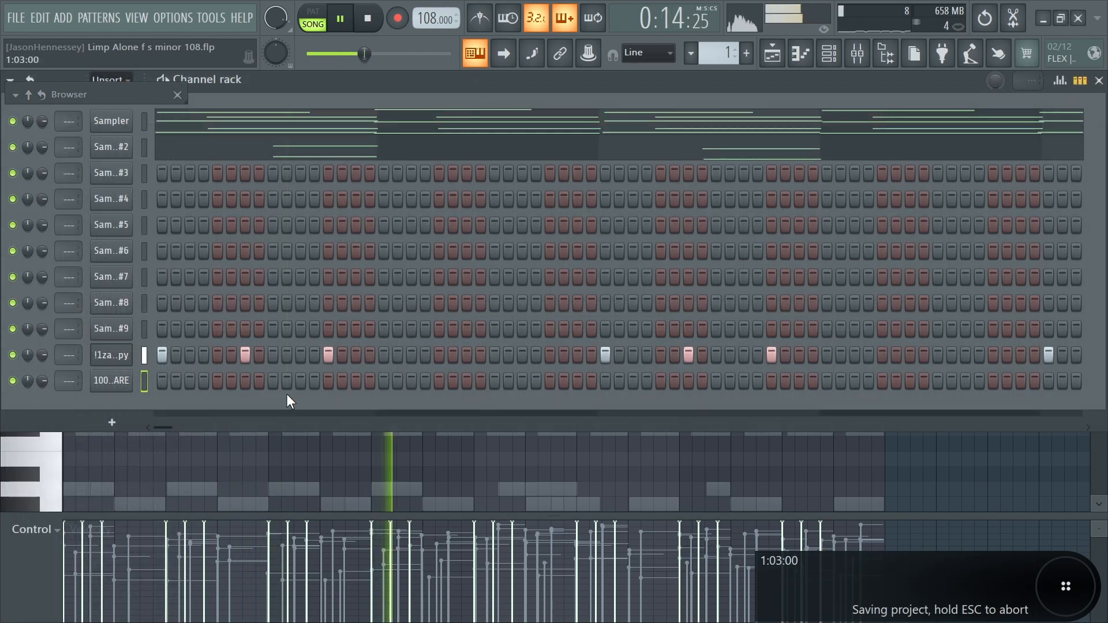
Place a 100 RACKS SNARE hit on beat 3 of each of the first four bars and duplicate them through bar 16
left_click(272, 381)
left_click(494, 381)
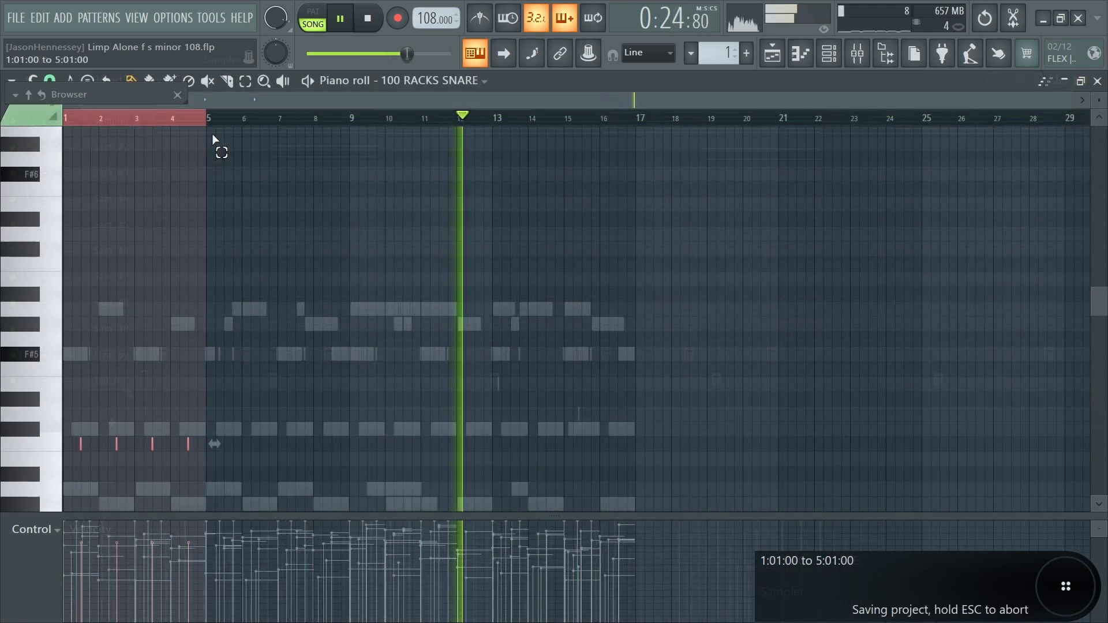
key("ctrl+b")
key("ctrl+b")
key("ctrl+b")
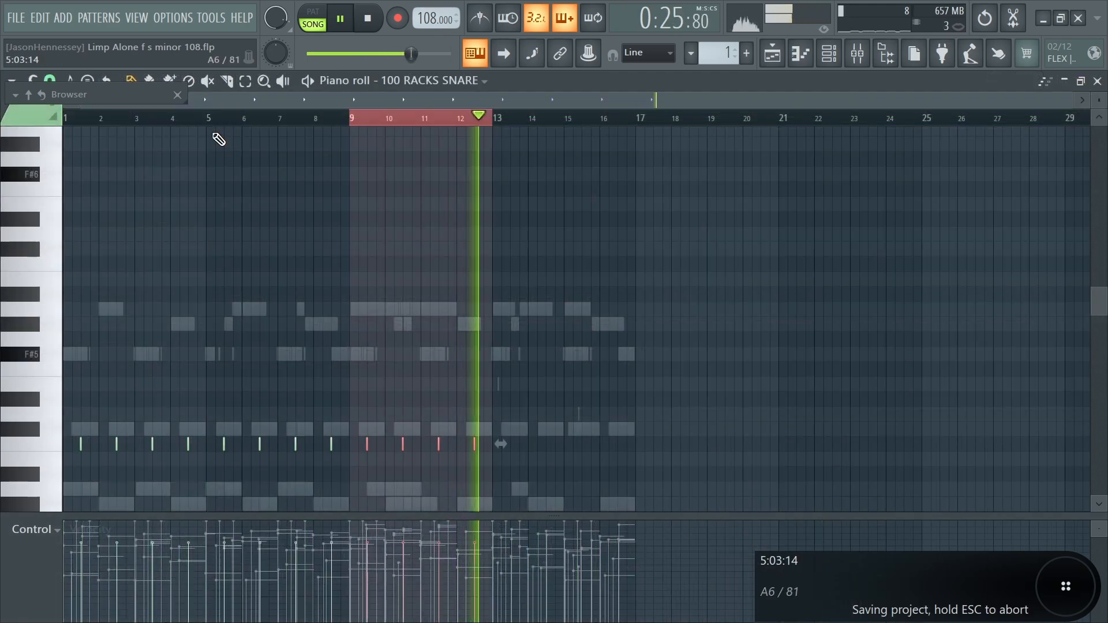
left_click_drag(515, 120, 66, 144)
left_click(312, 208, "ctrl")
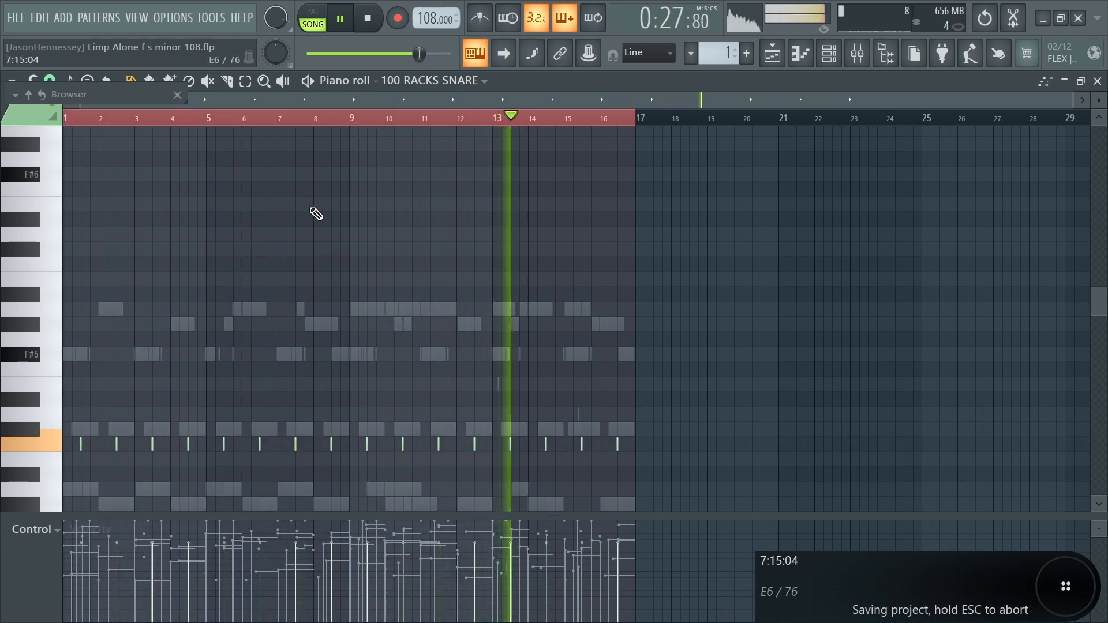
Return to the !1zay 808 - Copy piano roll and add extra F#5 notes in bar 4
left_click(828, 53)
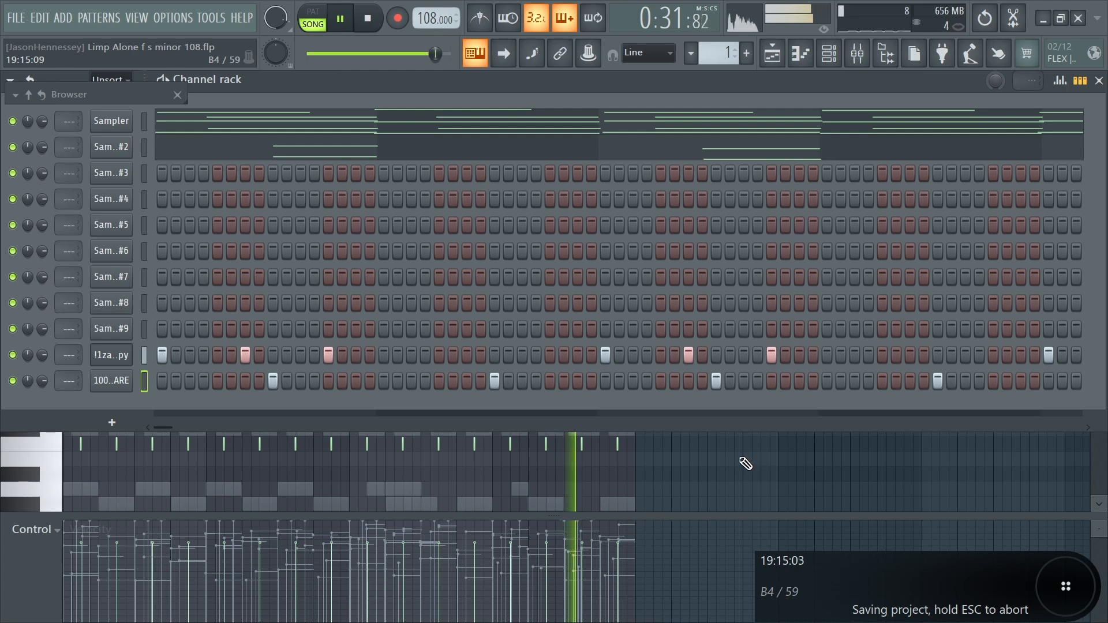
key("F6")
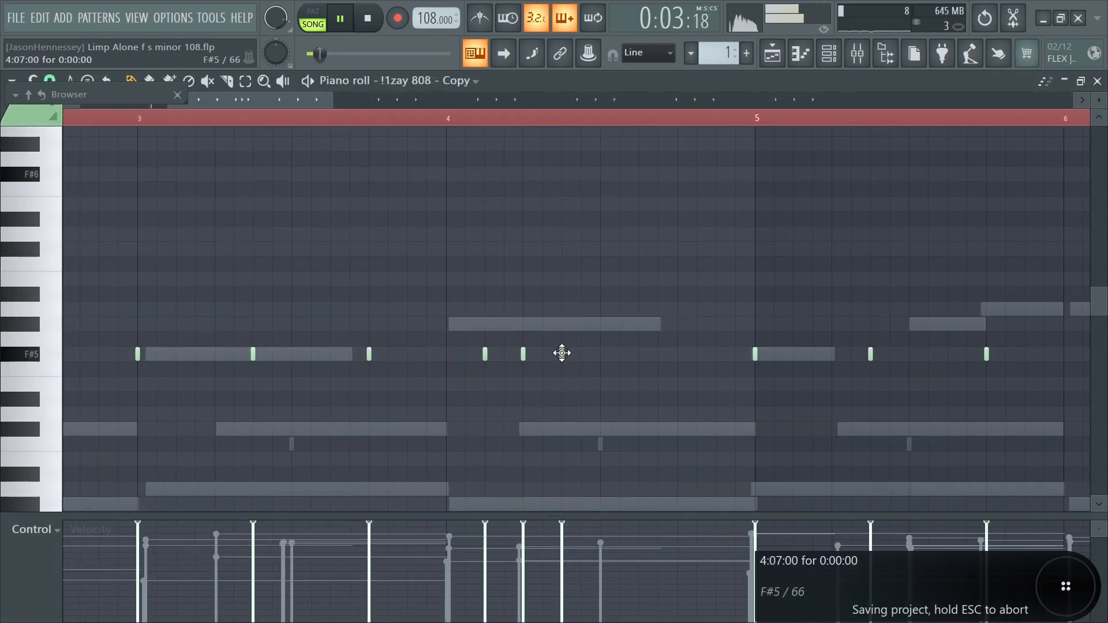
left_click(681, 353)
Lower the last two 808 notes of bar 4 by five semitones to C#5
left_click_drag(694, 333, 497, 375)
key("Down")
key("Down")
key("Down")
key("Down")
key("Down")
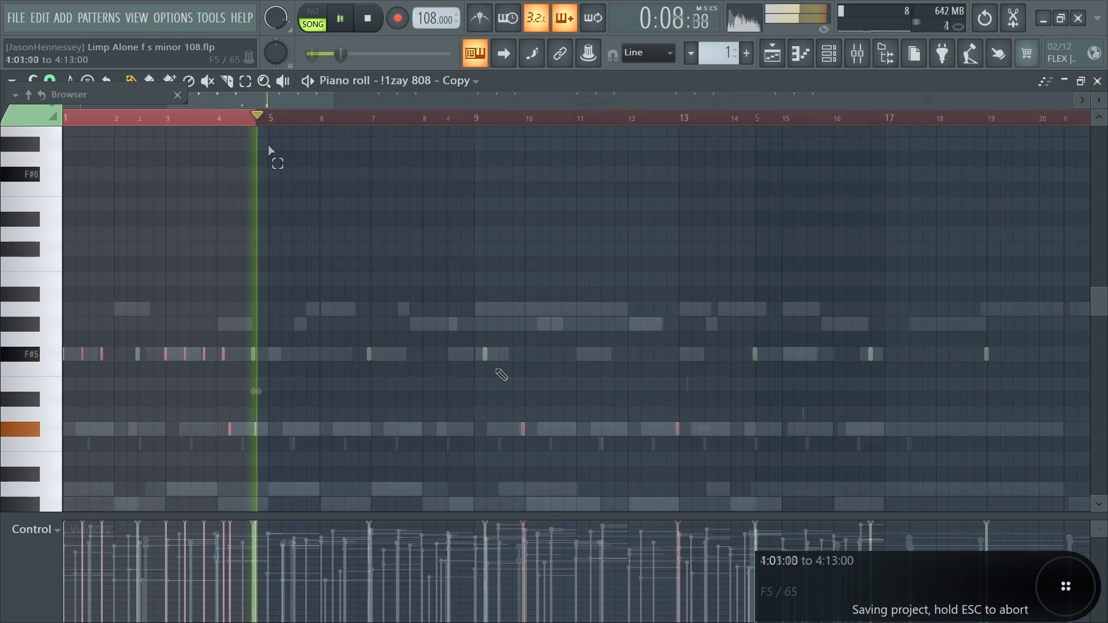
Play the first four bars and raise the first 808 note of bar 4 to G#5
key("space")
key("space")
mouse_move(256, 117)
left_mouse_down()
mouse_move(299, 118)
mouse_move(270, 130)
left_mouse_up()
scroll(74, 247, "up", 5)
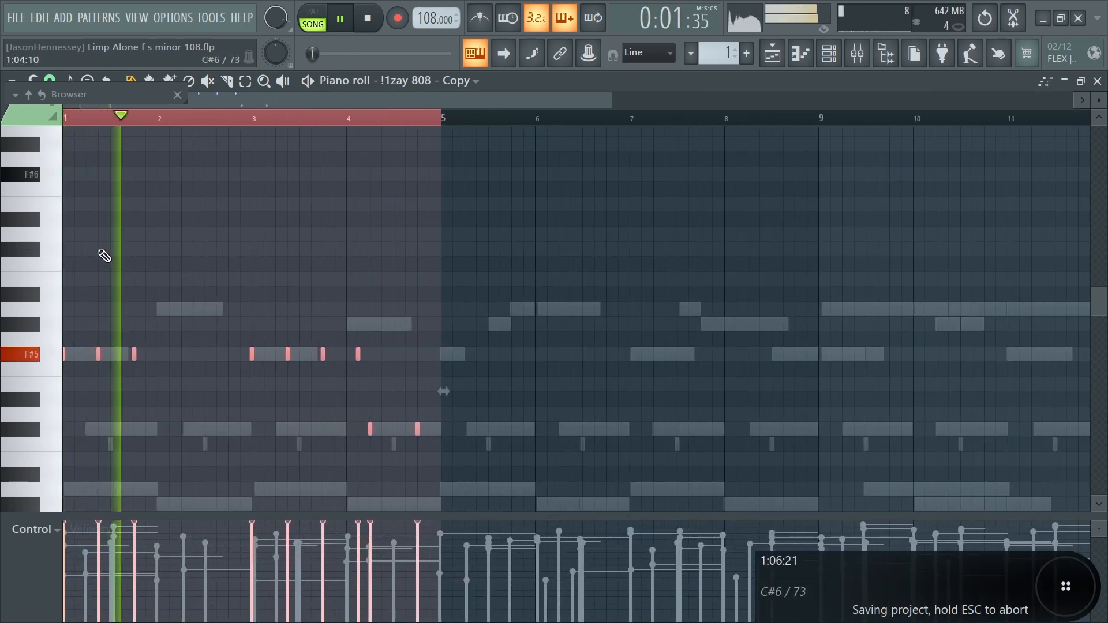
scroll(466, 299, "up", 2)
scroll(648, 283, "down", 1)
left_click_drag(581, 334, 588, 377)
left_click_drag(586, 355, 586, 329)
Duplicate the revised four-bar 808 pattern through bar 16
scroll(611, 271, "down", 4)
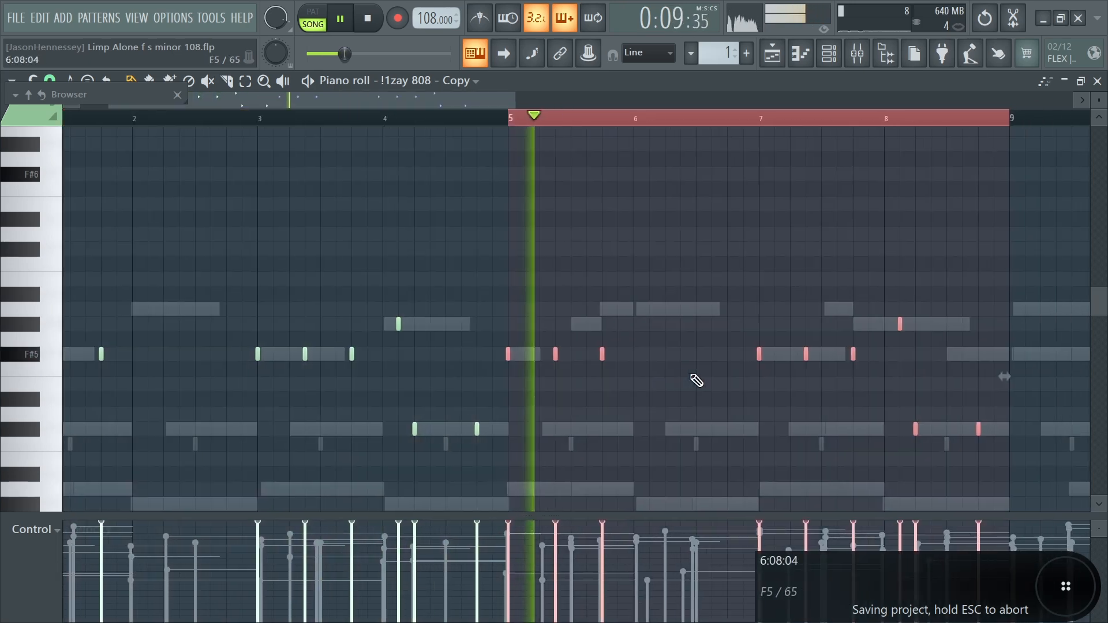
scroll(694, 340, "down", 3)
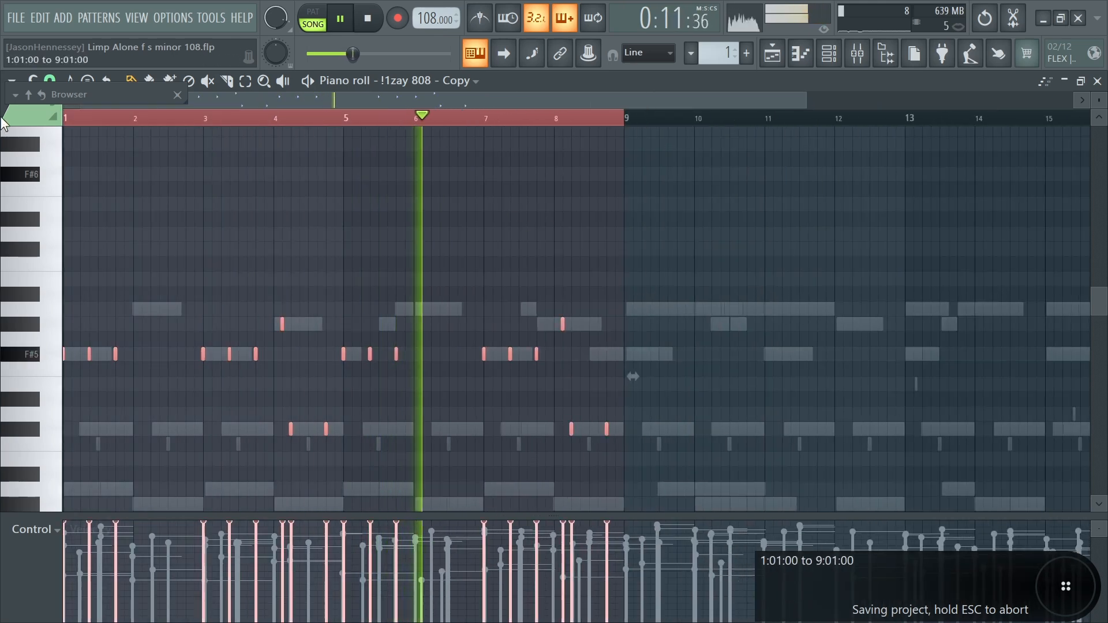
scroll(420, 185, "down", 2)
key("space")
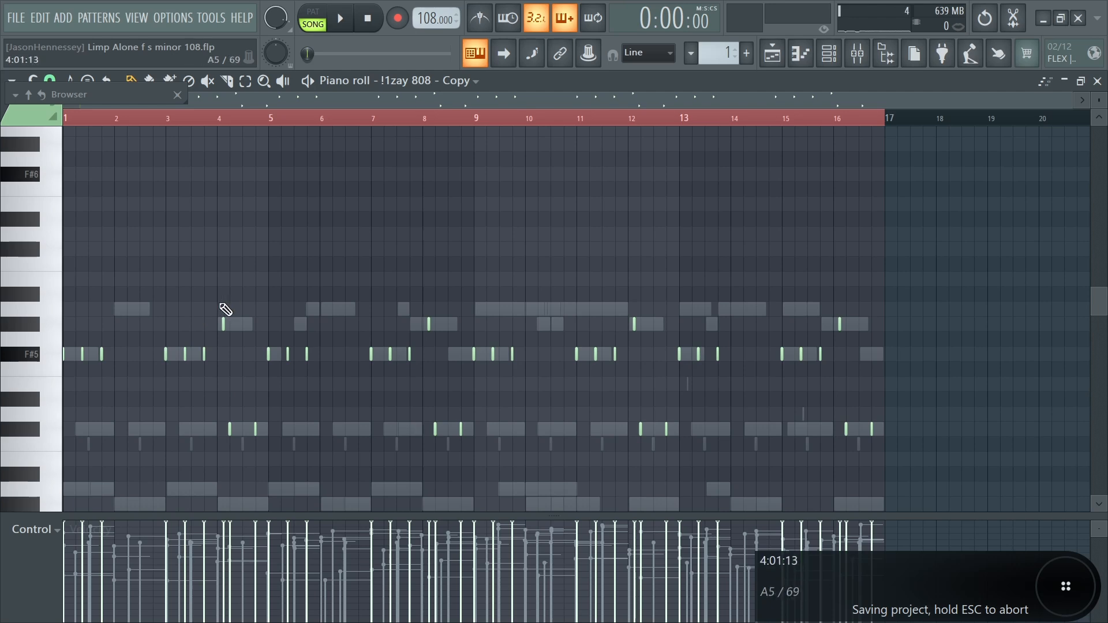
Select the 808 notes in bars 4, 8 and 12 together and play the pattern
left_click_drag(251, 445, 263, 451)
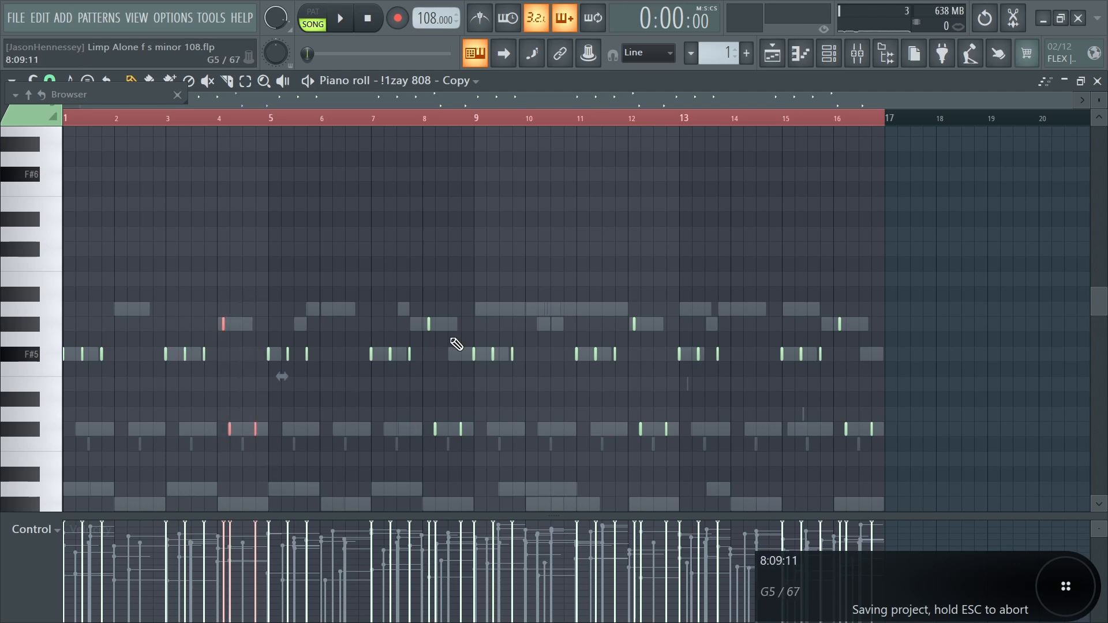
left_click_drag(465, 433, 470, 450)
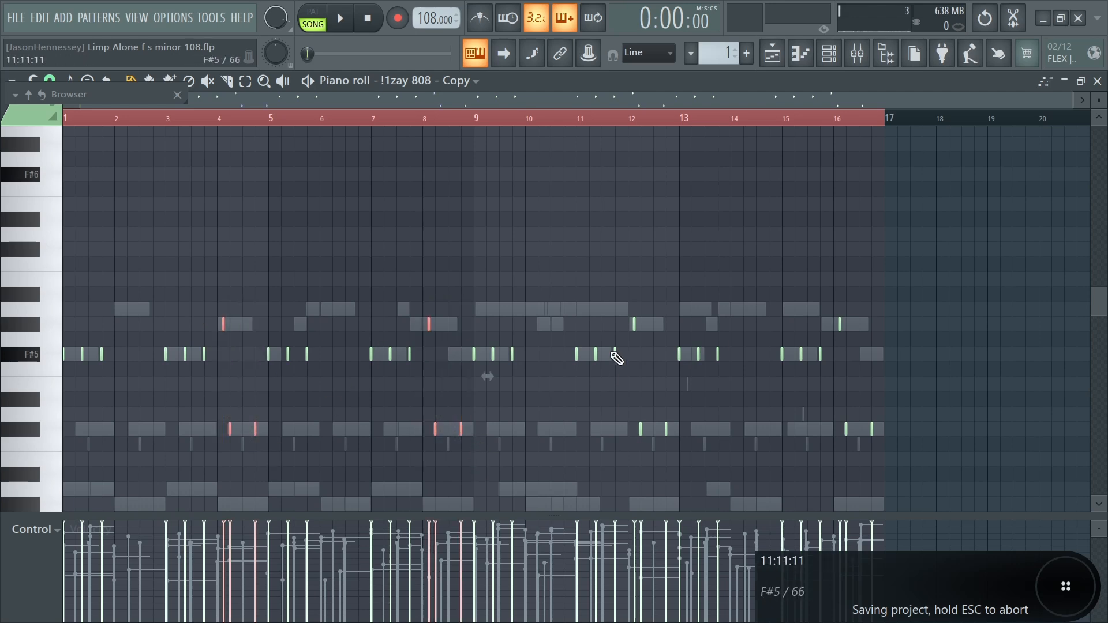
left_click_drag(675, 447, 675, 448)
key("space")
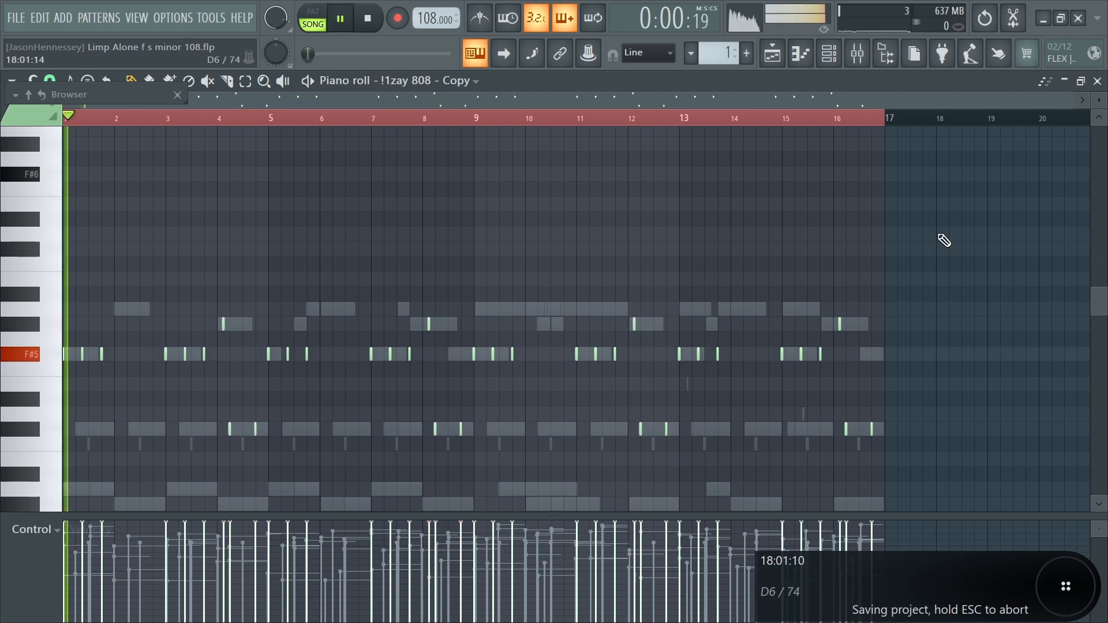
Check the envelope, miscellaneous and sample settings of the !1zay 808 - Copy channel
left_click(828, 53)
left_click(111, 355)
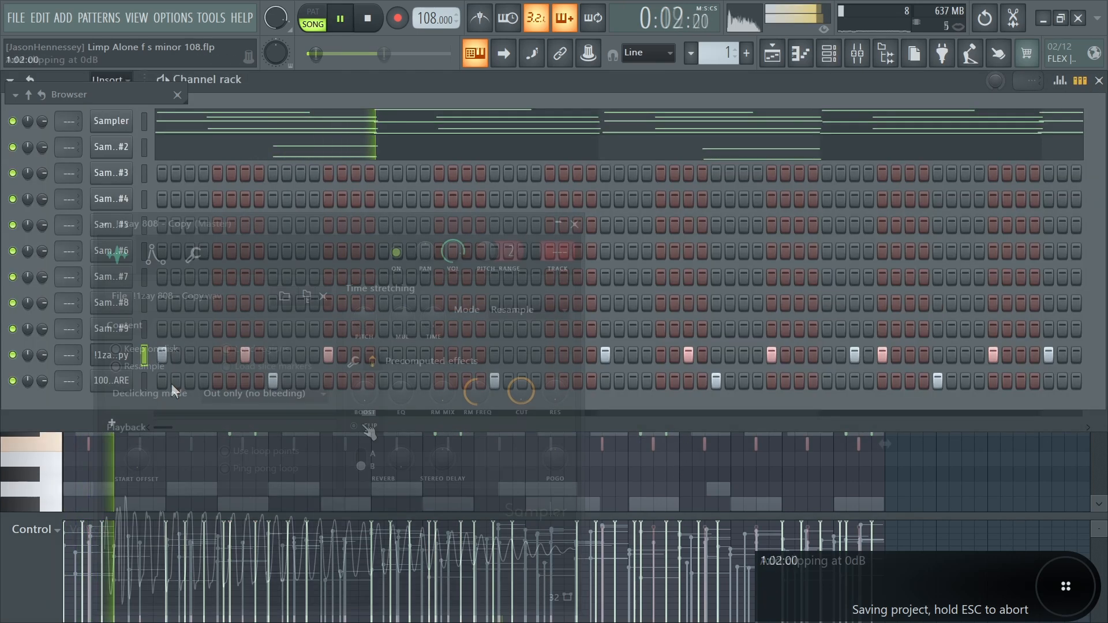
left_click(153, 258)
left_click(191, 254)
left_click(118, 255)
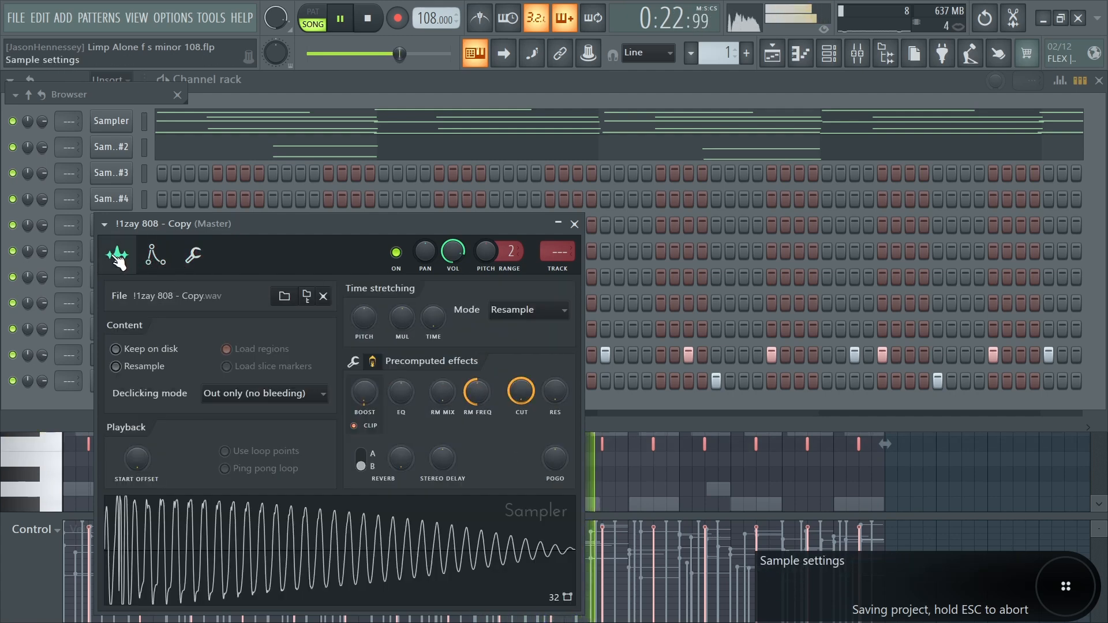
left_click(575, 225)
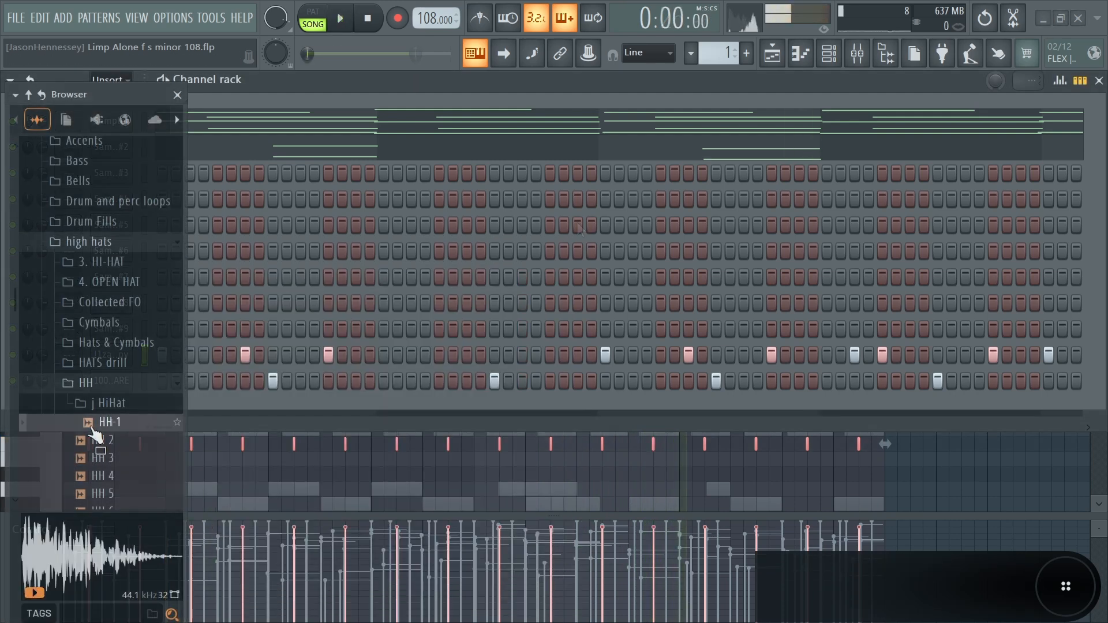
Audition hi-hat samples in the HH folder under high hats
left_click(94, 494)
scroll(113, 429, "down", 4)
left_click(108, 316)
left_click(107, 334)
left_click(107, 352)
left_click(106, 387)
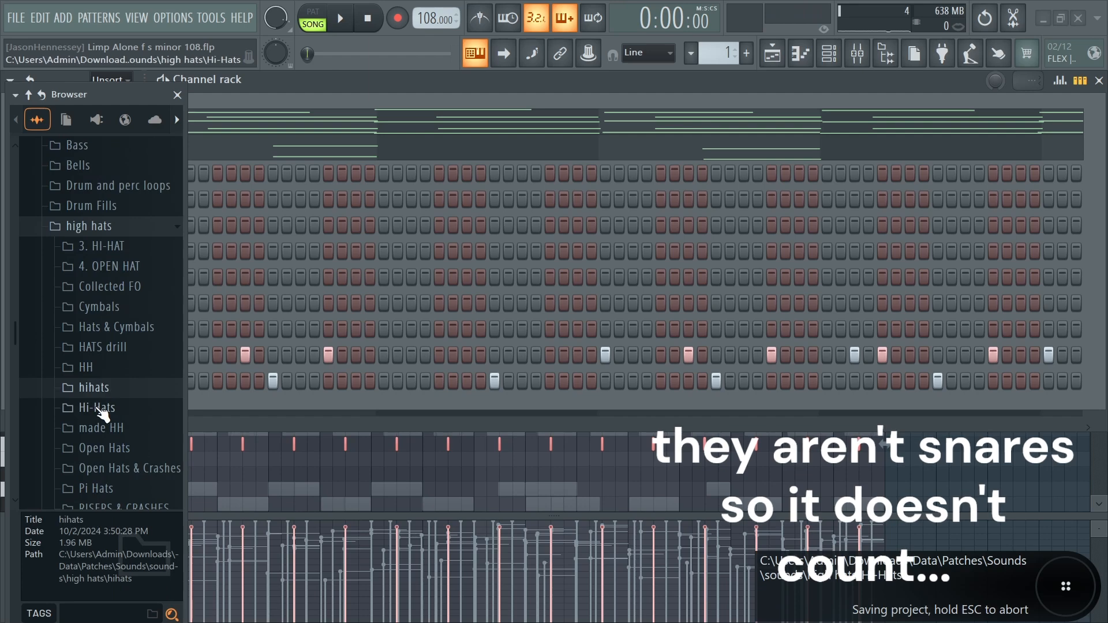
Audition the 808 hi-hats in the hihats folder and add 808-HiHats18 as a new channel
left_click(115, 442)
scroll(118, 426, "down", 6)
left_click(126, 303)
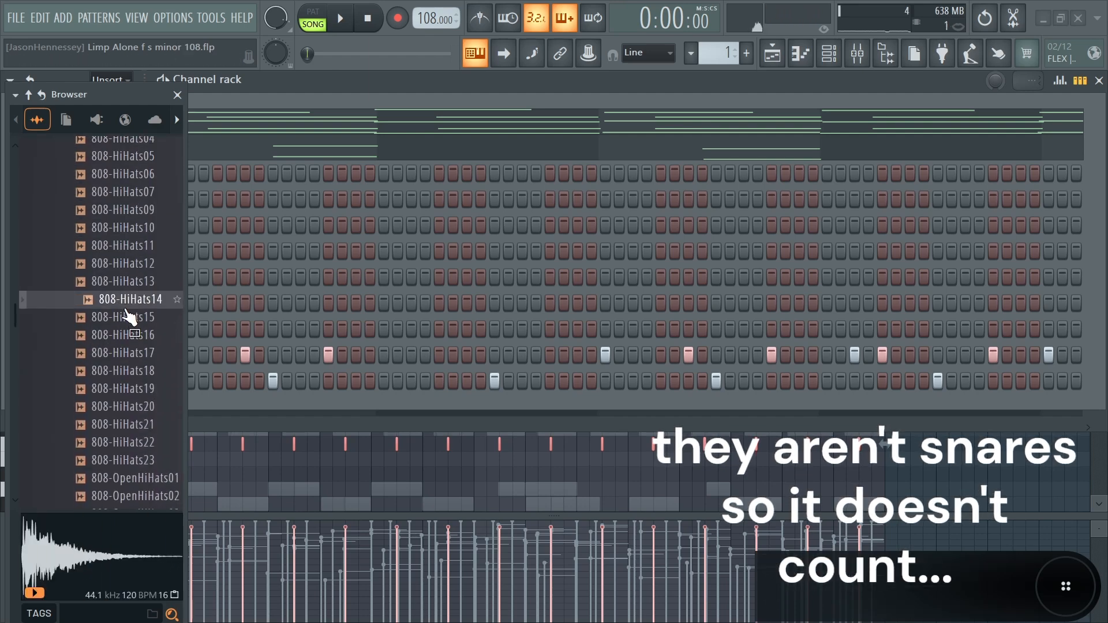
left_click(114, 353)
left_click(110, 370)
left_click(108, 388)
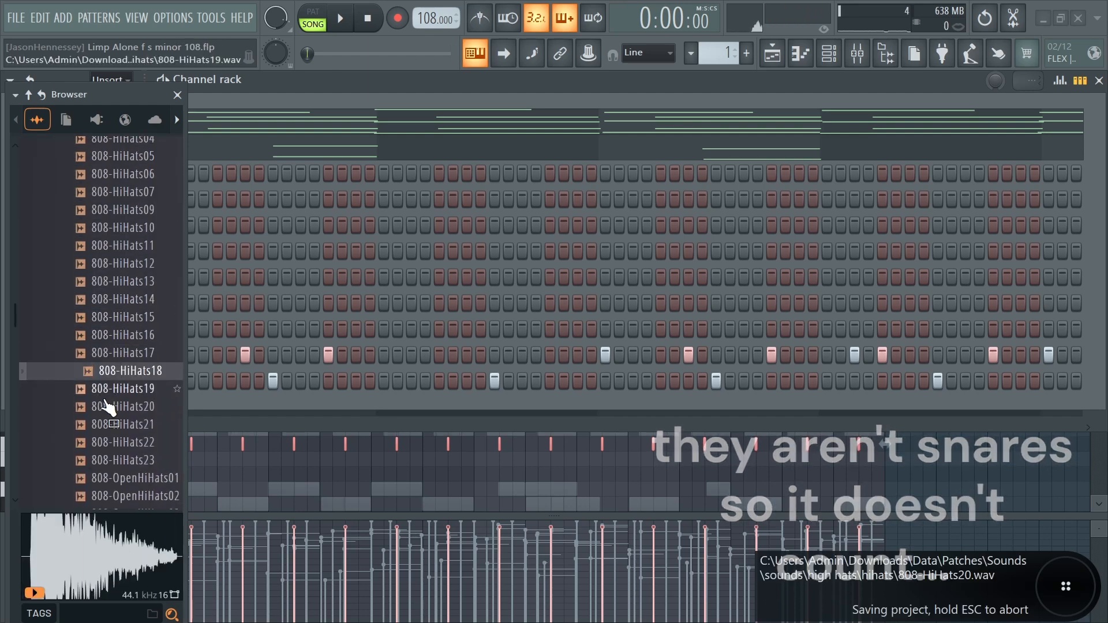
left_click(108, 407)
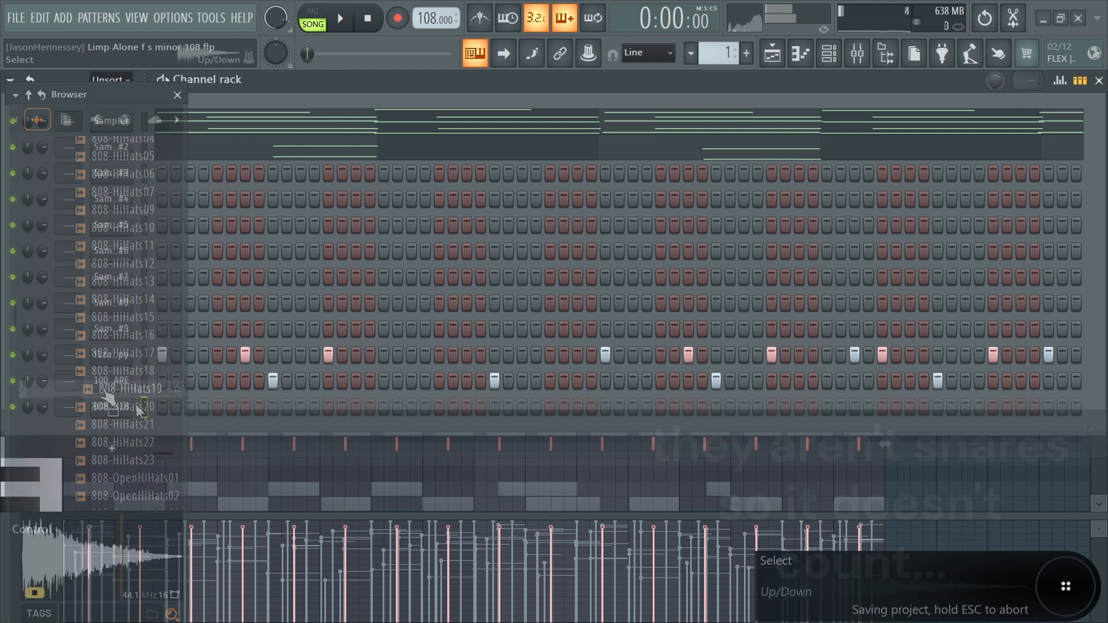
Fill every second step of the 808-HiHats18 channel and play the beat
right_click(132, 408)
left_click(320, 444)
key("space")
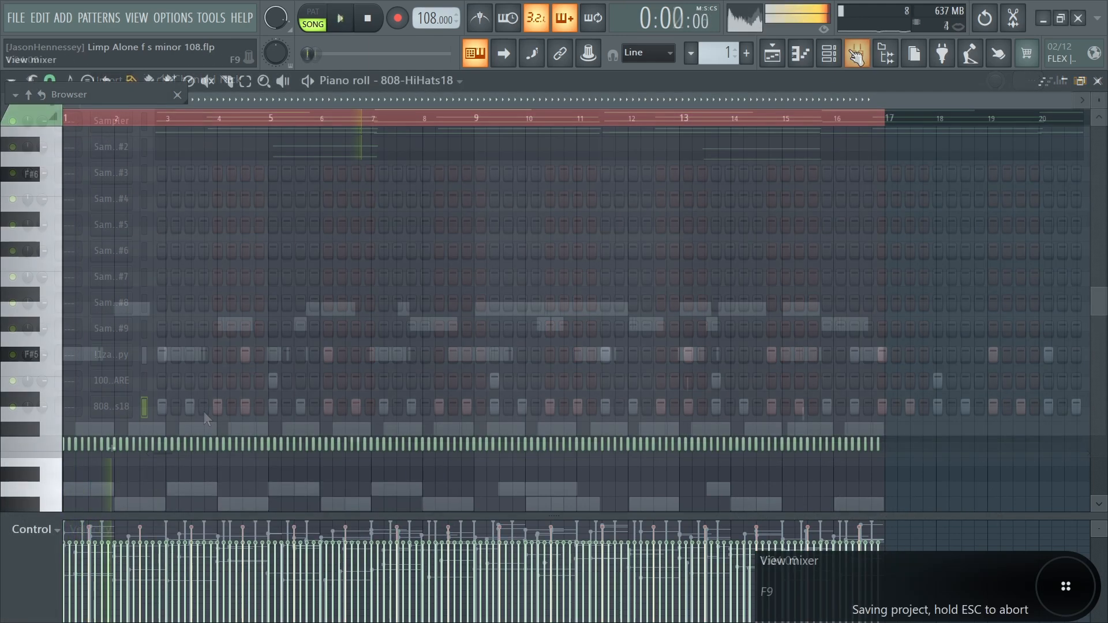
left_click(833, 58)
left_click(889, 54)
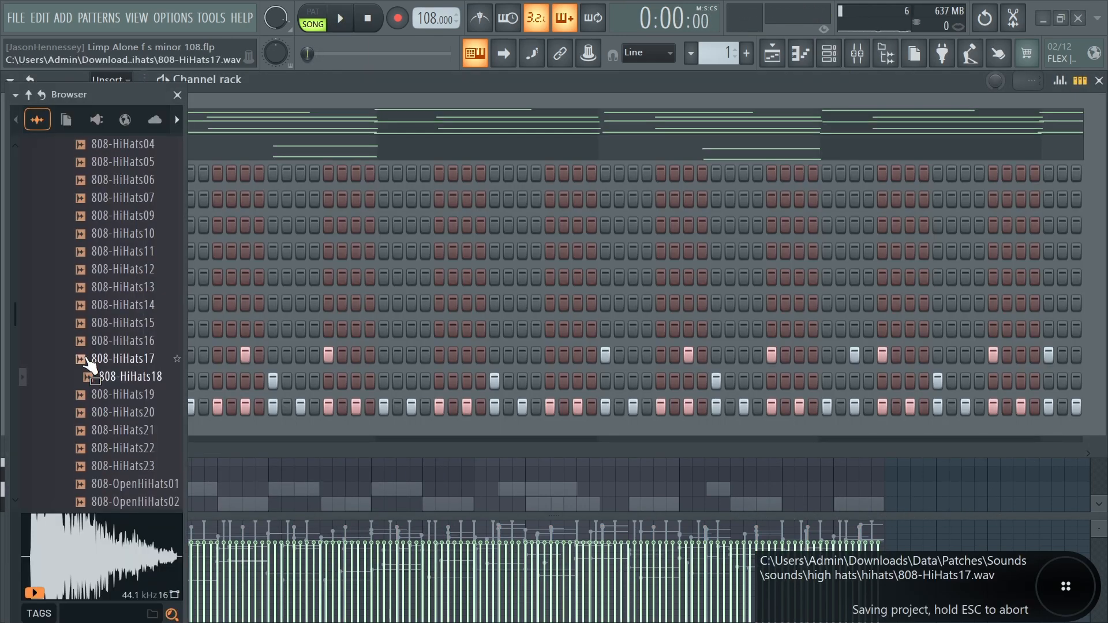
Audition further closed and open hi-hat samples in the high hats subfolders
left_click(94, 435)
key("Down")
key("Down")
key("Down")
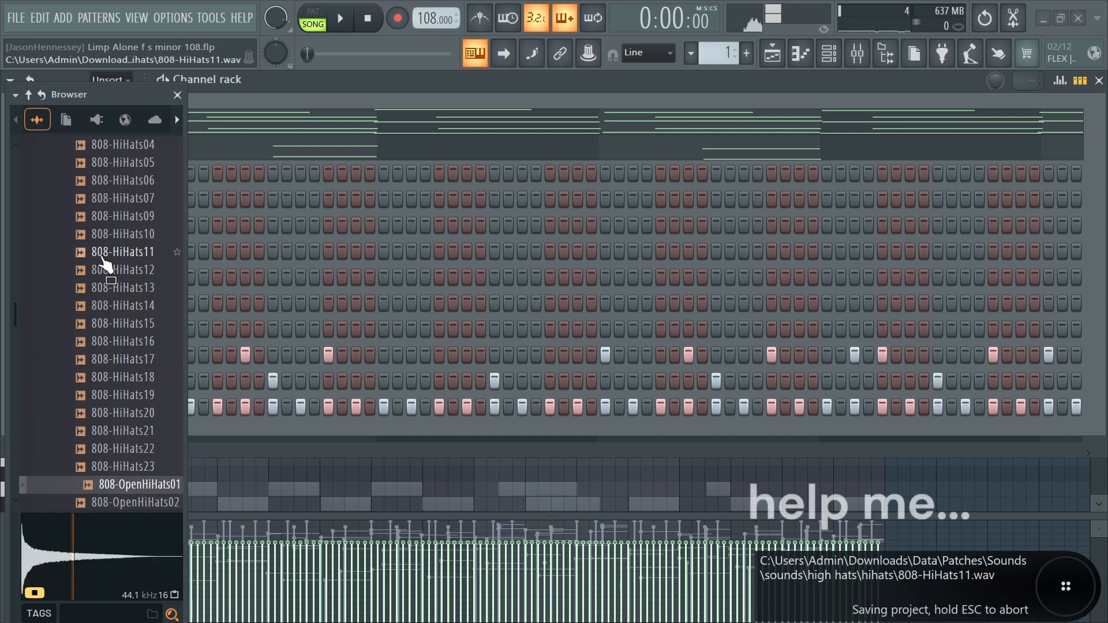
key("Down")
key("Down")
key("Down")
key("Down")
key("Down")
key("Down")
key("Down")
key("Down")
key("Down")
key("Down")
key("Down")
key("Down")
key("Down")
key("Down")
key("Down")
key("Down")
key("Down")
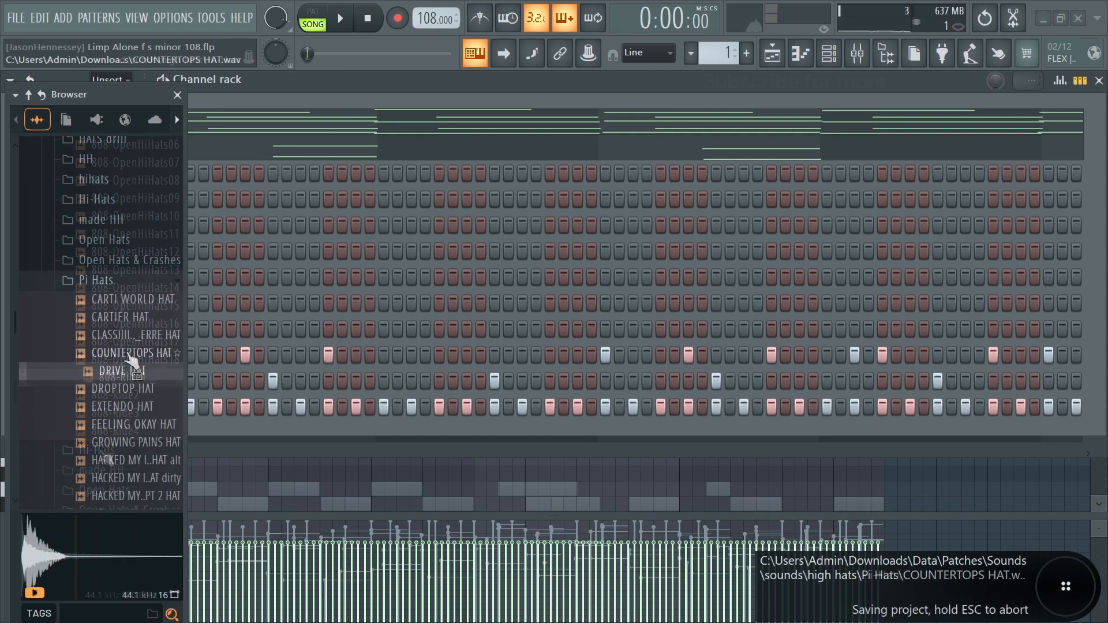
Replace the 808-HiHats18 channel's sample with COUNTERTOPS HAT from the Pi Hats folder
left_click(131, 355)
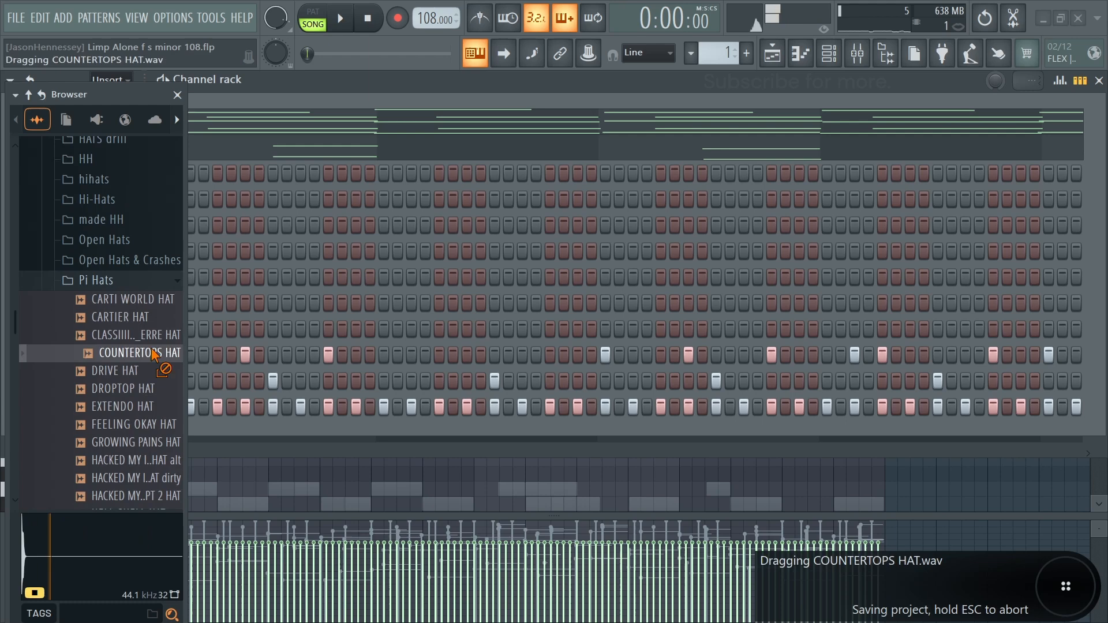
left_click_drag(151, 350, 89, 403)
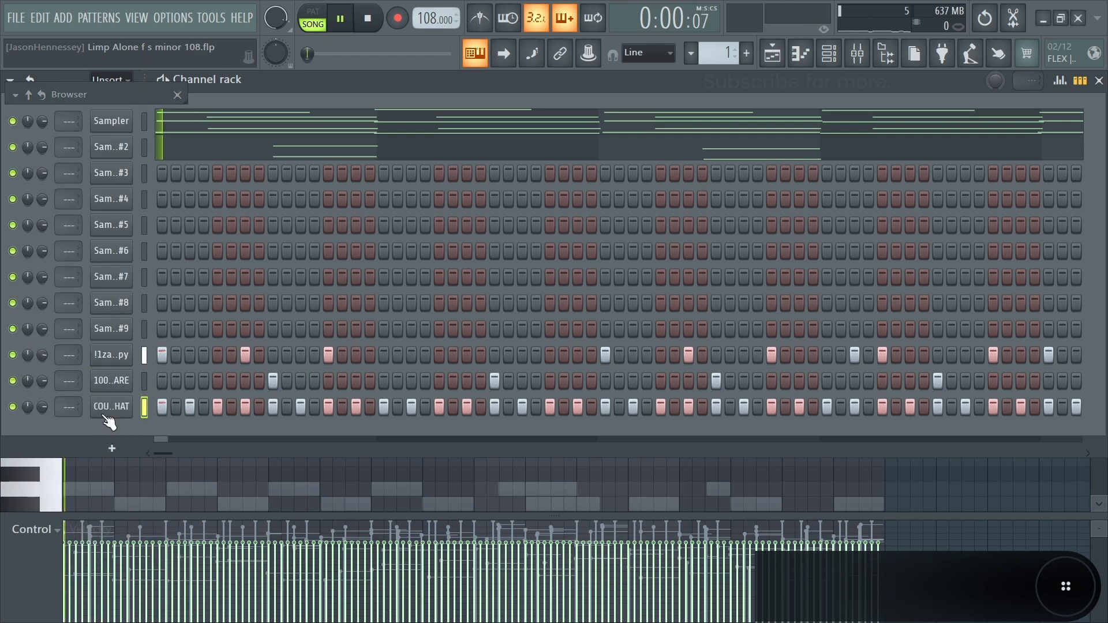
Vary the COUNTERTOPS HAT notes in bars 1 and 2: add one at 1:10, remove one early in bar 2 and lower some velocities
right_click(131, 411)
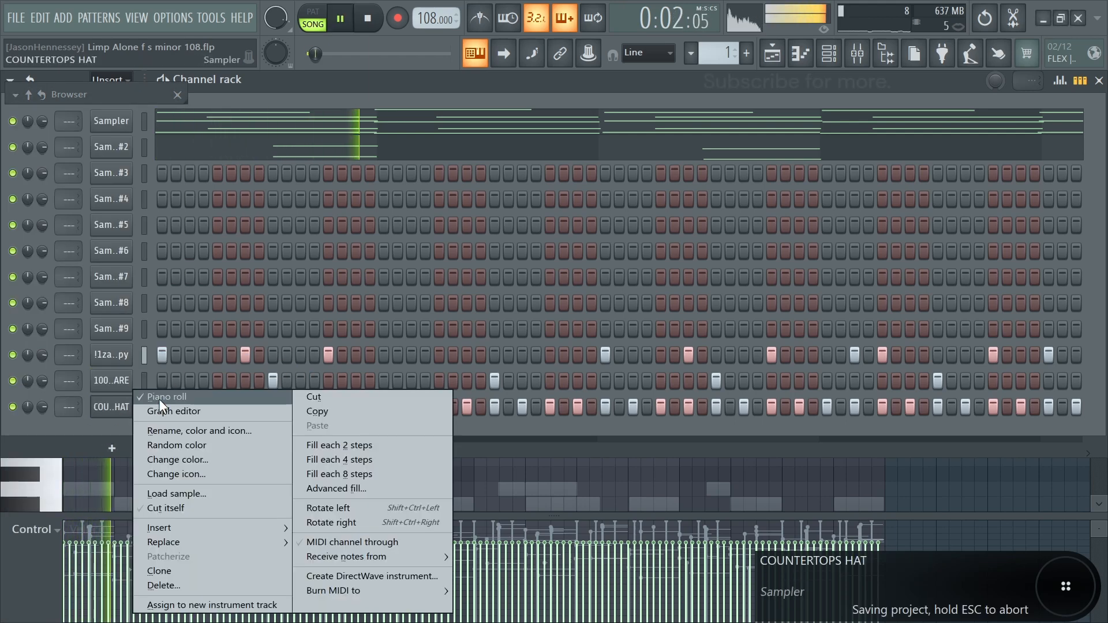
left_click(158, 394)
scroll(86, 461, "up", 4)
scroll(236, 553, "up", 3)
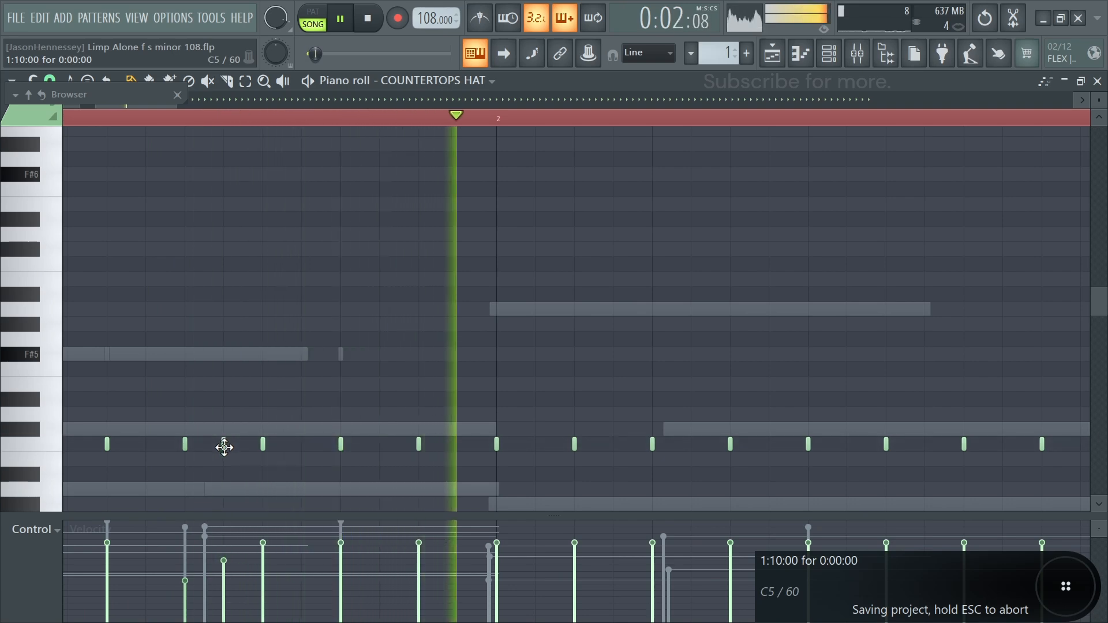
scroll(387, 329, "down", 2)
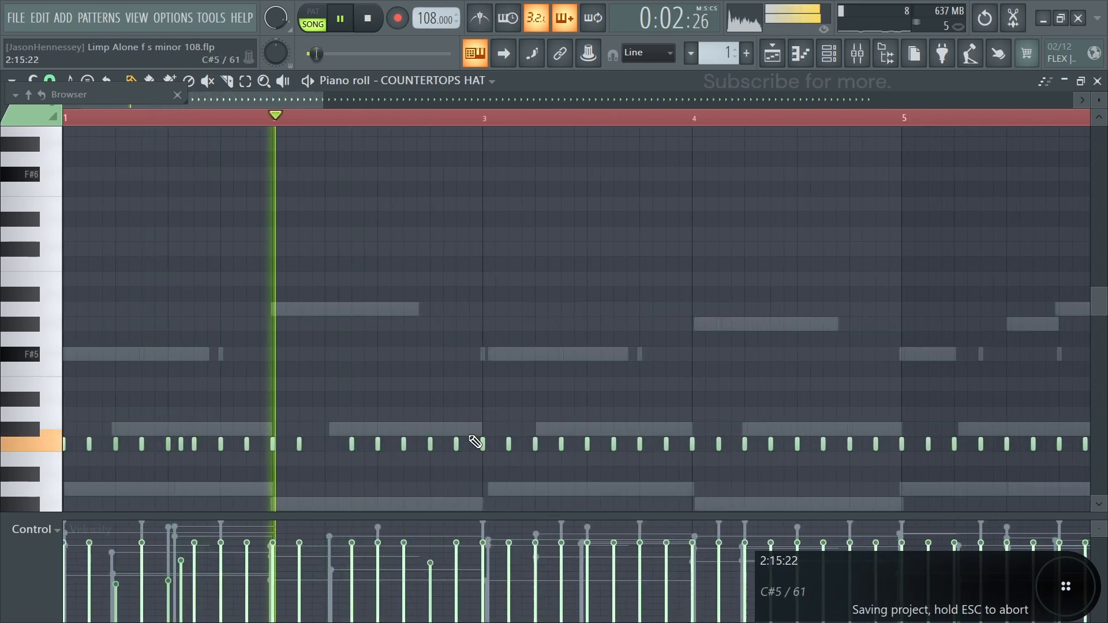
left_click(431, 580)
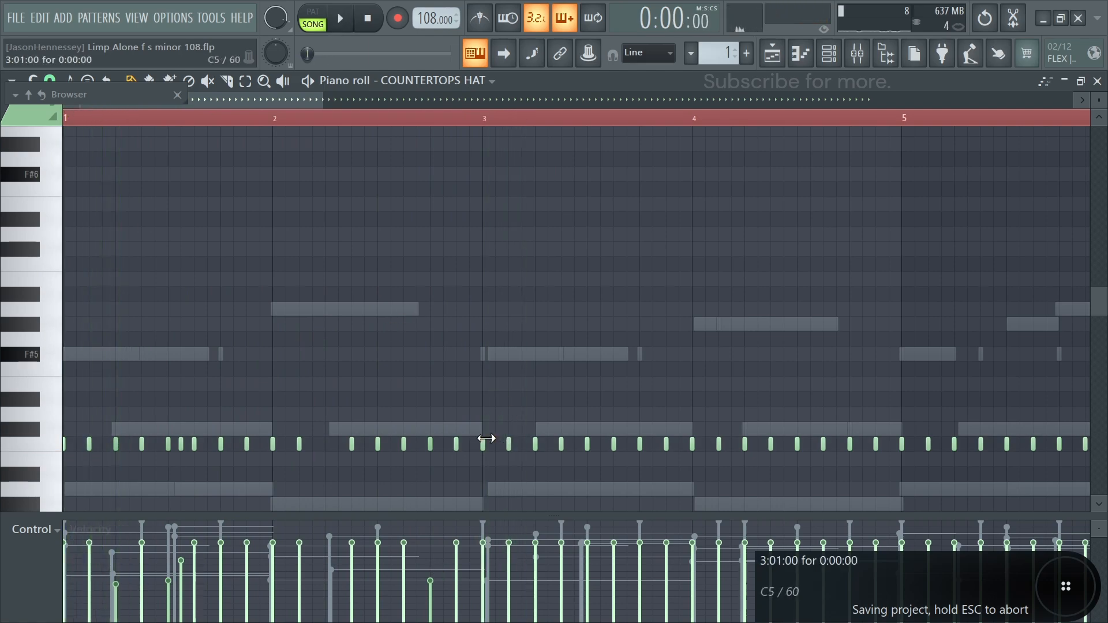
Delete all COUNTERTOPS HAT notes from bar 3 onward
scroll(804, 348, "down", 5)
right_click(289, 442)
right_click(661, 444)
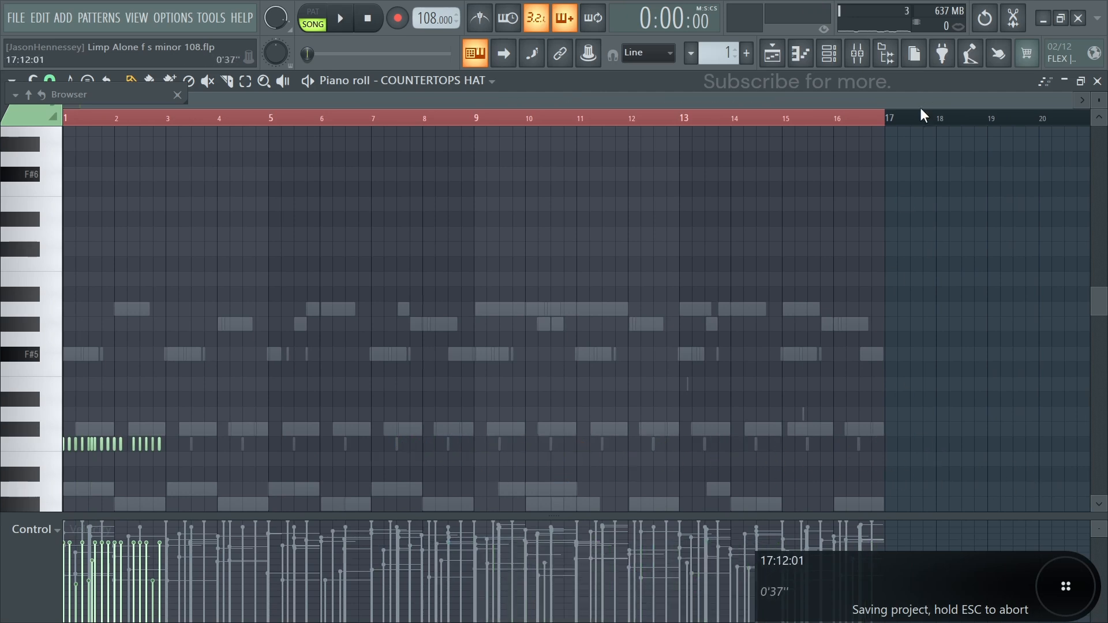
Duplicate the two-bar hi-hat pattern into bars 3 and 4 and flip the copy horizontally
left_click_drag(903, 124, 220, 116)
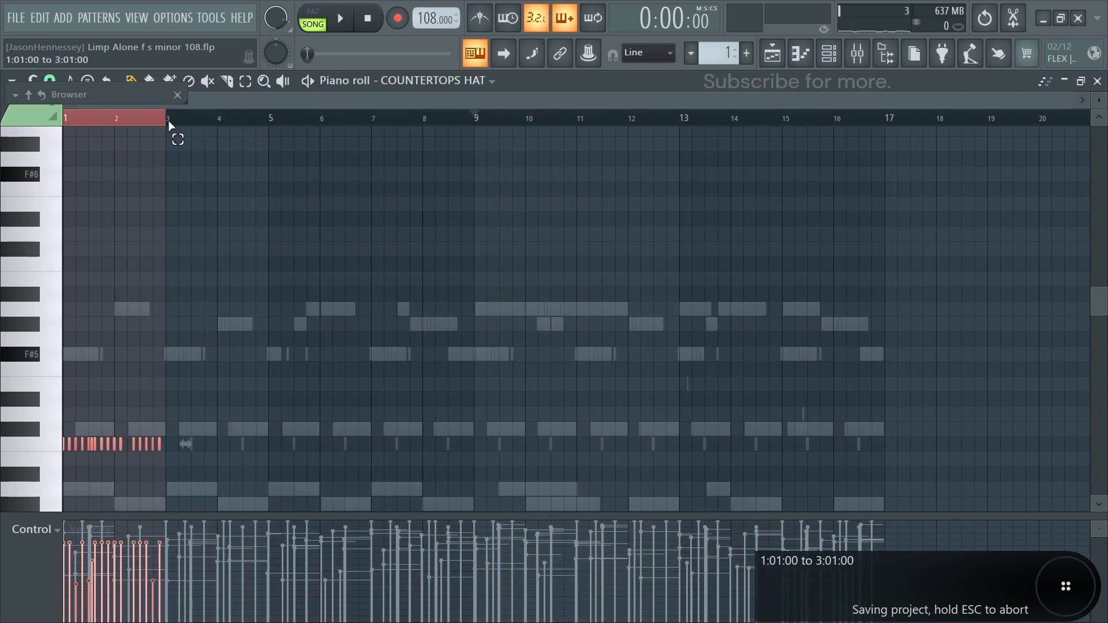
key("ctrl+b")
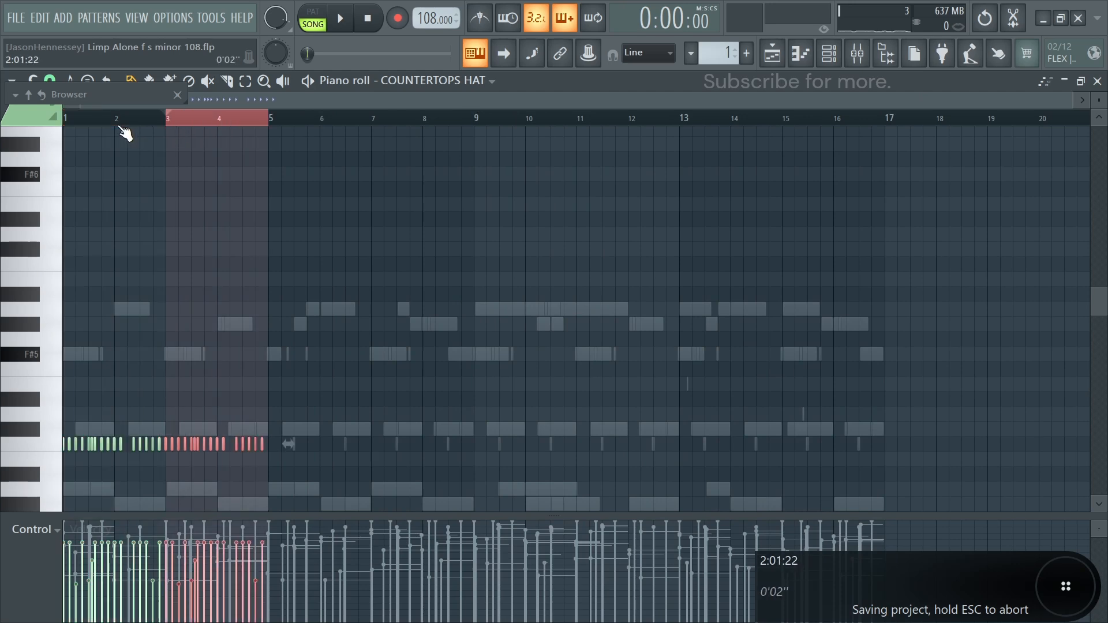
key("alt+y")
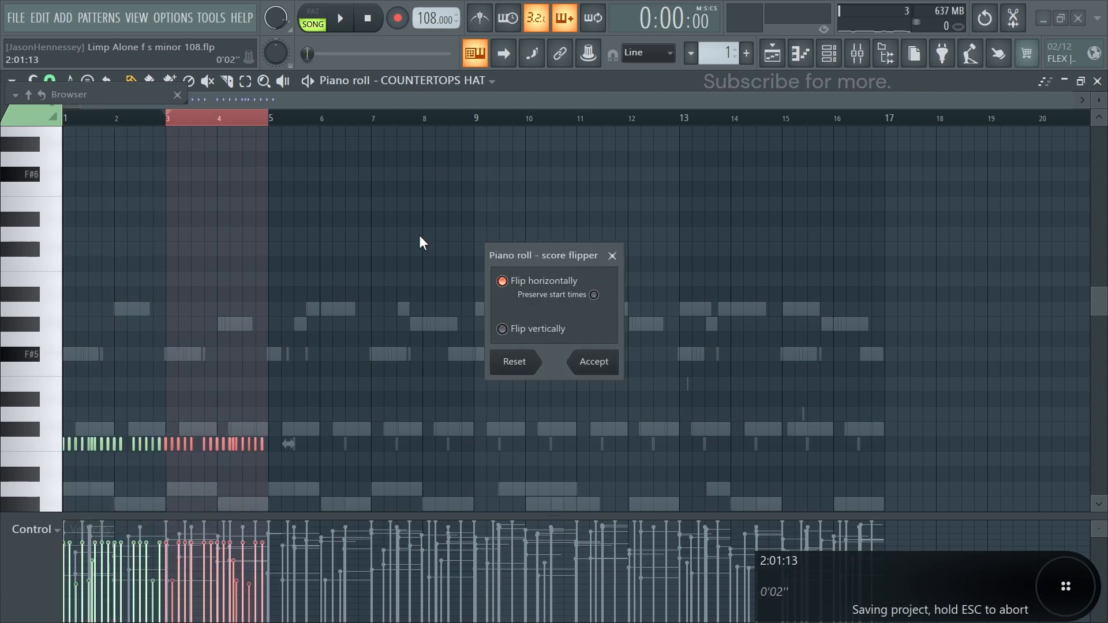
left_click(595, 366)
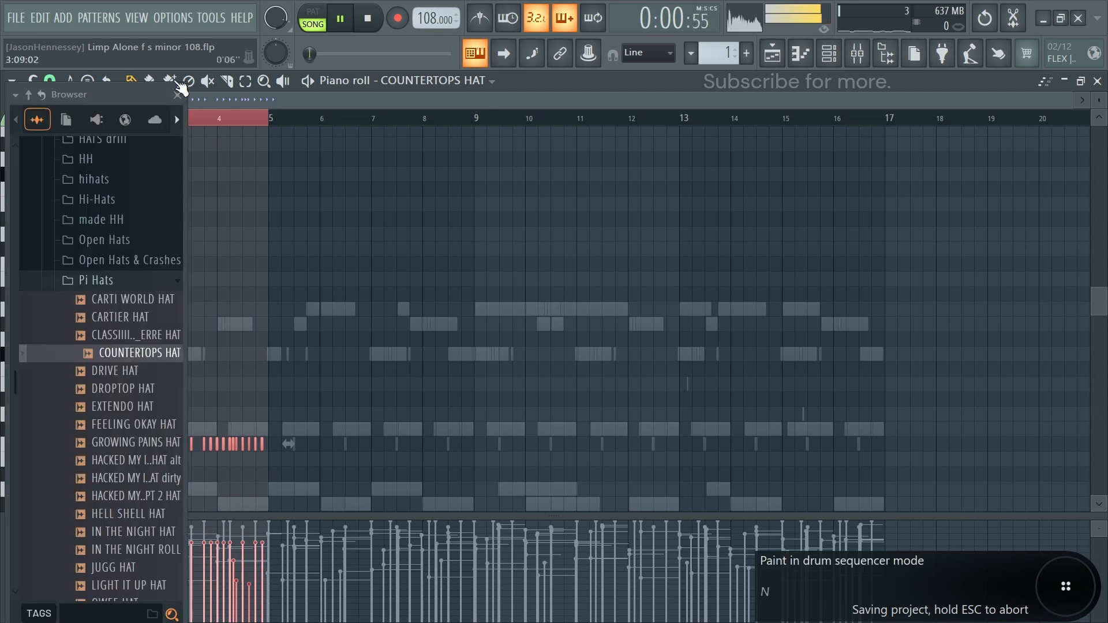
Play the four-bar hi-hat pattern and duplicate it through bar 16
left_click_drag(267, 119, 65, 119)
left_click(486, 279, "ctrl")
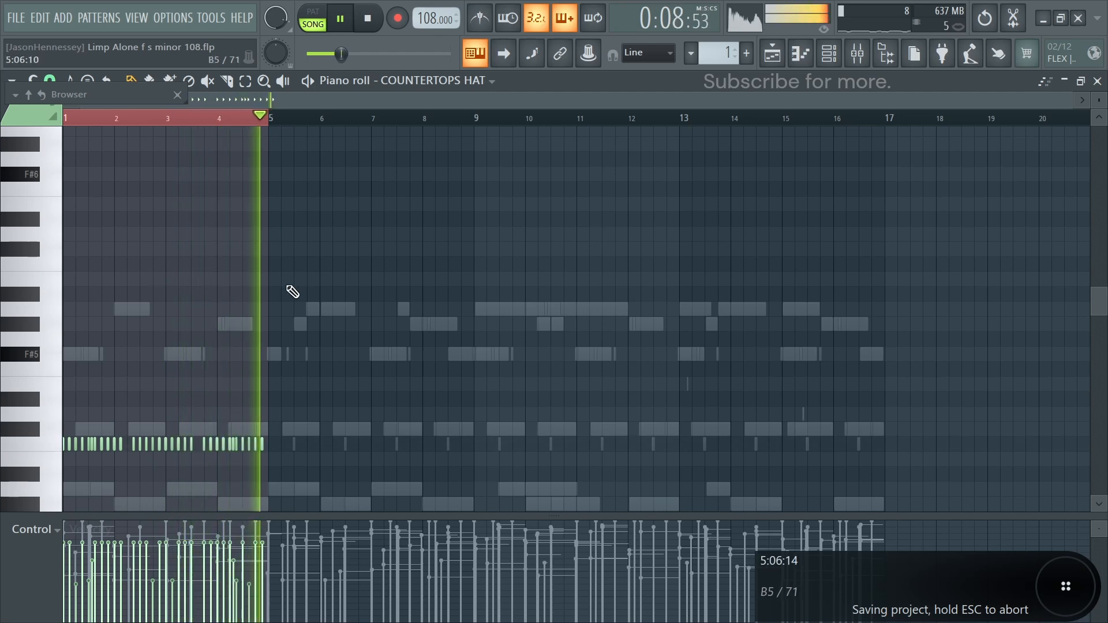
key("space")
key("ctrl+b")
key("ctrl+b")
key("ctrl+b")
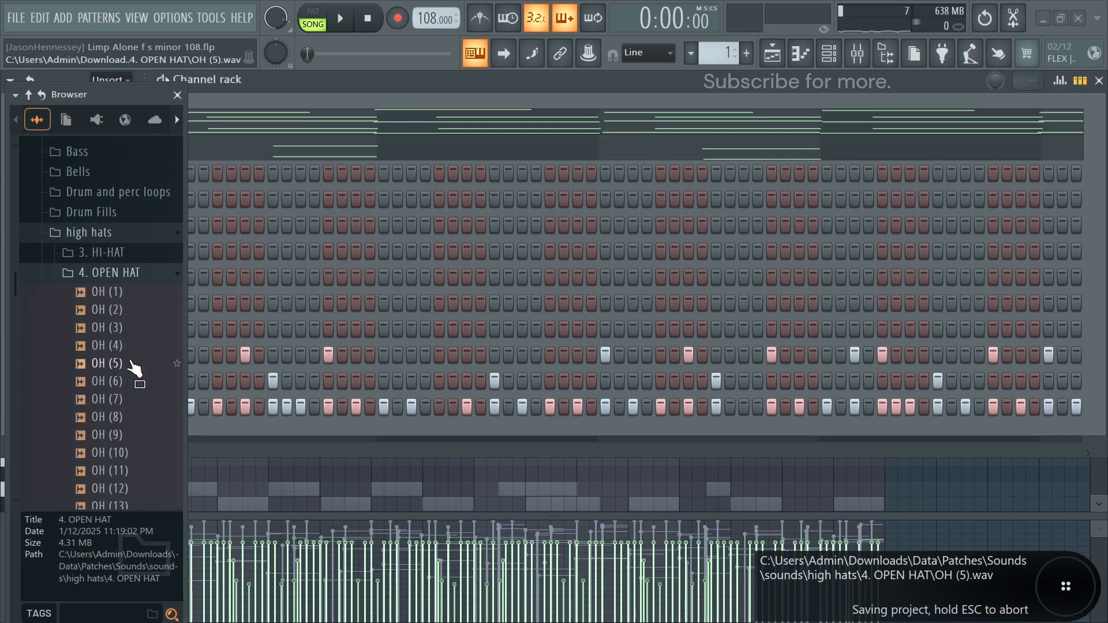
Audition samples in the 4. OPEN HAT folder, add OH (4) as a channel below the hi-hat and check its sampler settings
left_click(115, 329)
left_click(113, 346)
left_click(108, 380)
left_click(113, 347)
left_click_drag(115, 351, 252, 347)
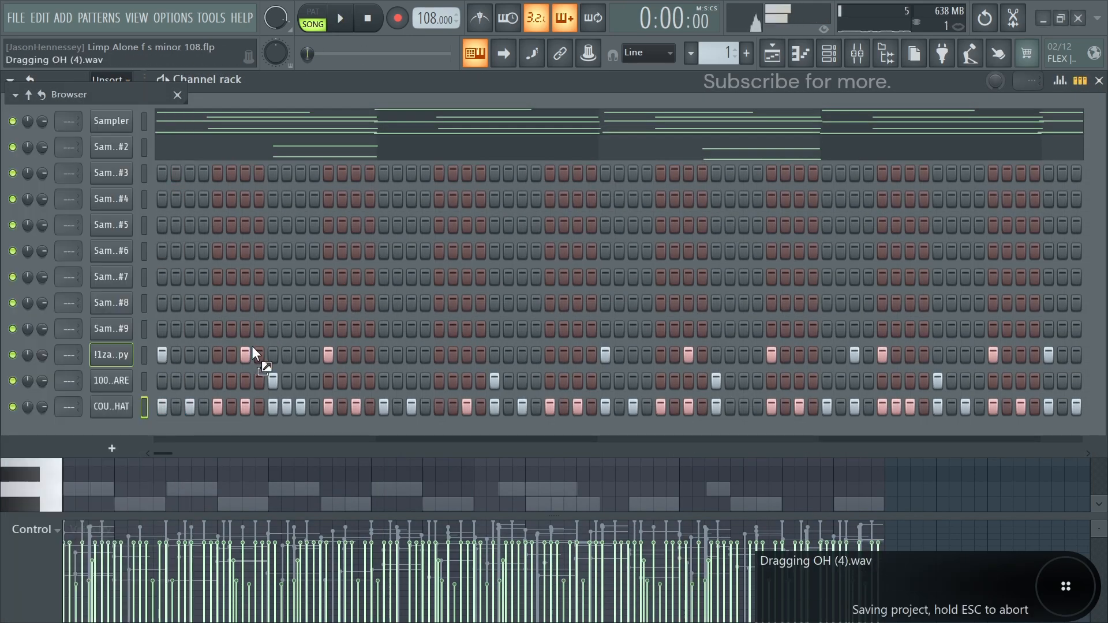
left_click_drag(105, 424, 115, 430)
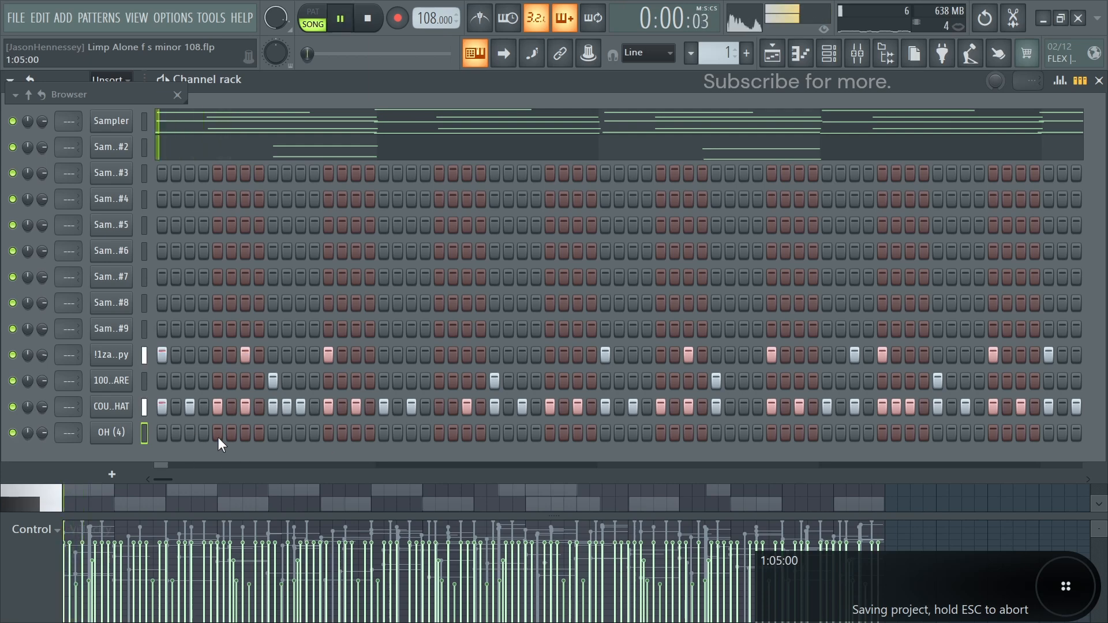
left_click(126, 436)
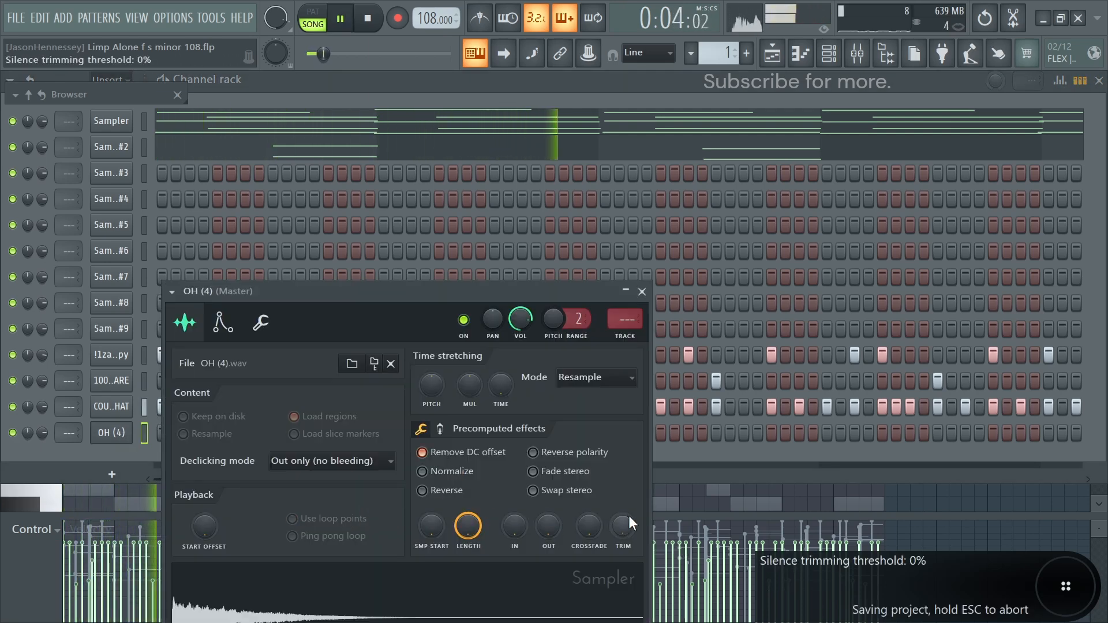
left_click(642, 292)
Place an OH (4) note on step 5 of bar 1 and repeat it every four bars through bar 16
right_click(115, 433)
left_click(166, 391)
left_click_drag(883, 121, 271, 122)
key("space")
key("ctrl+b")
key("ctrl+b")
key("ctrl+b")
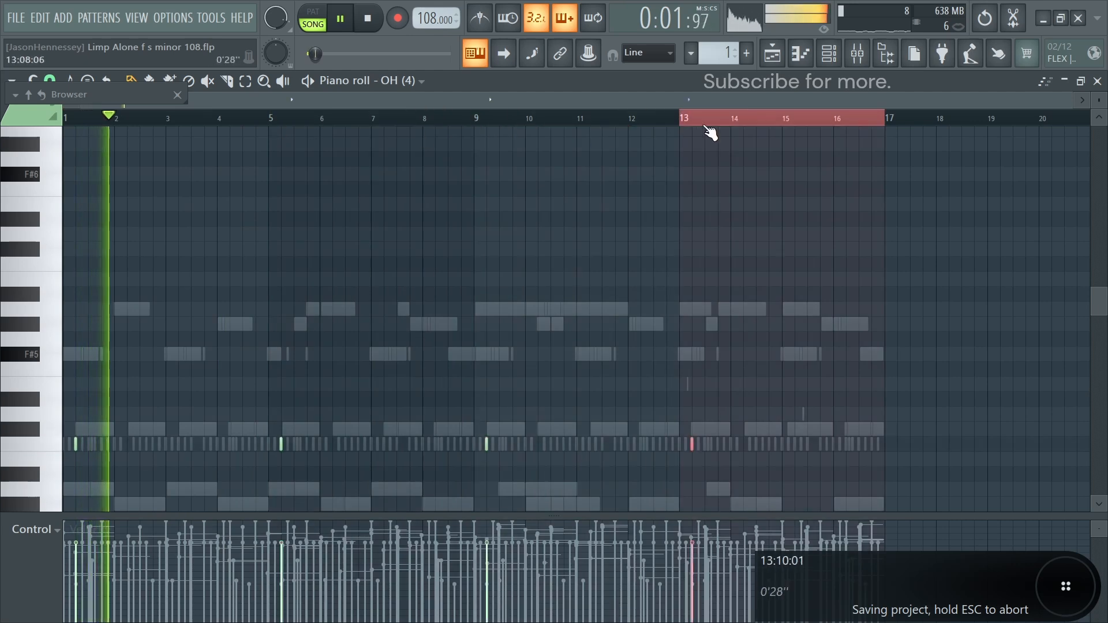
Pan the first and last OH (4) notes left and the two middle ones right
key("ctrl+a")
scroll(35, 534, "up", 1)
mouse_move(72, 570)
left_mouse_down()
mouse_move(88, 542)
mouse_move(92, 618)
mouse_move(297, 545)
left_mouse_up()
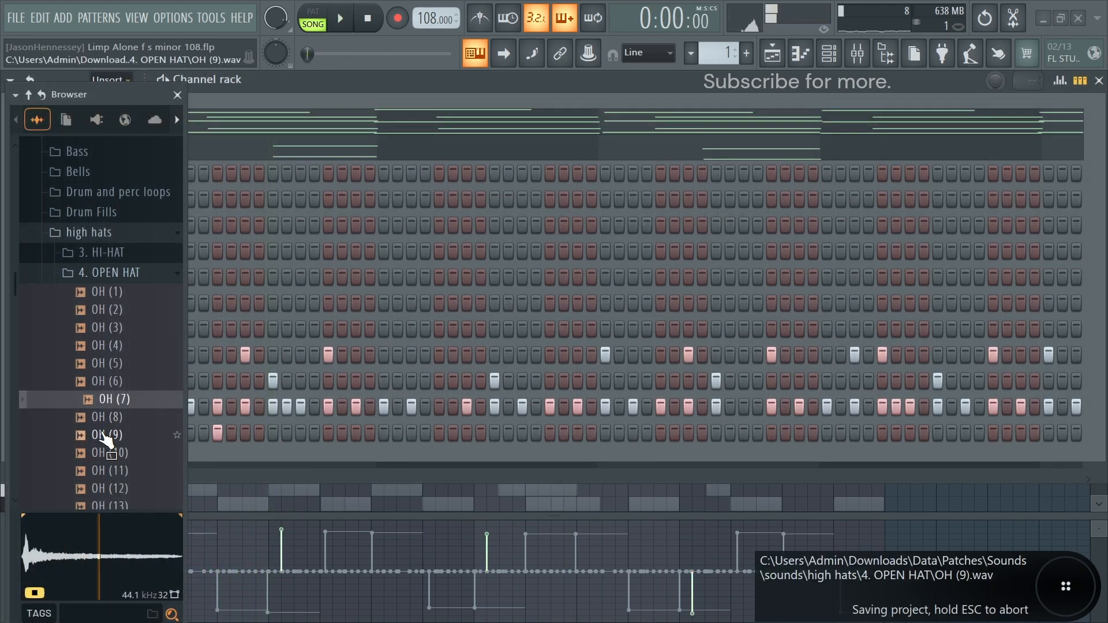
Audition the OH (9) open hat against the playing beat
left_click(106, 436)
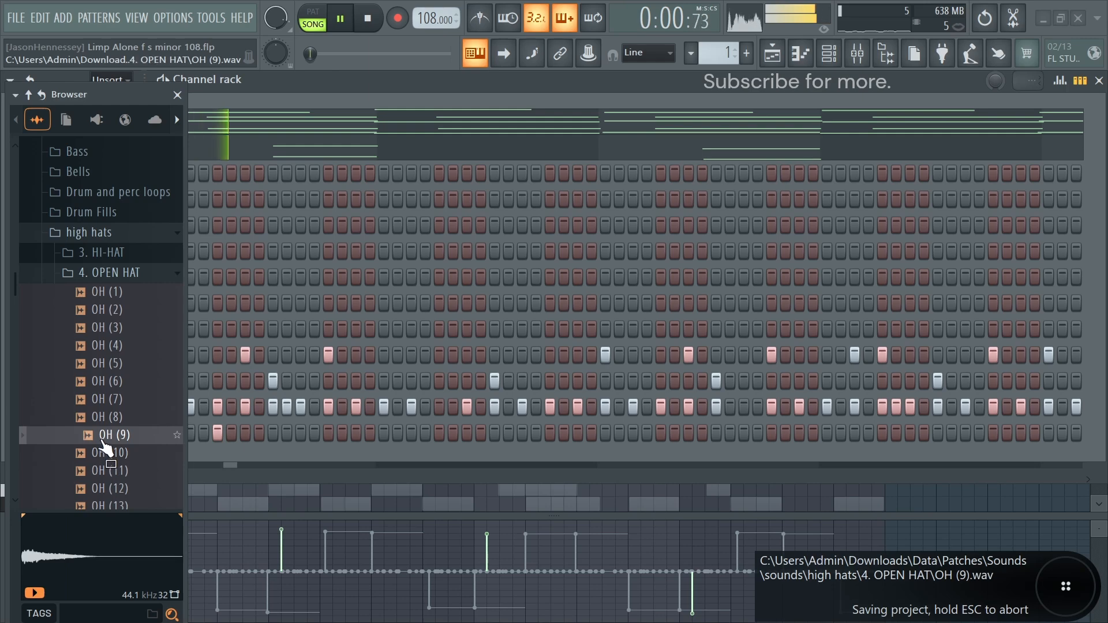
left_click_drag(105, 445, 243, 443)
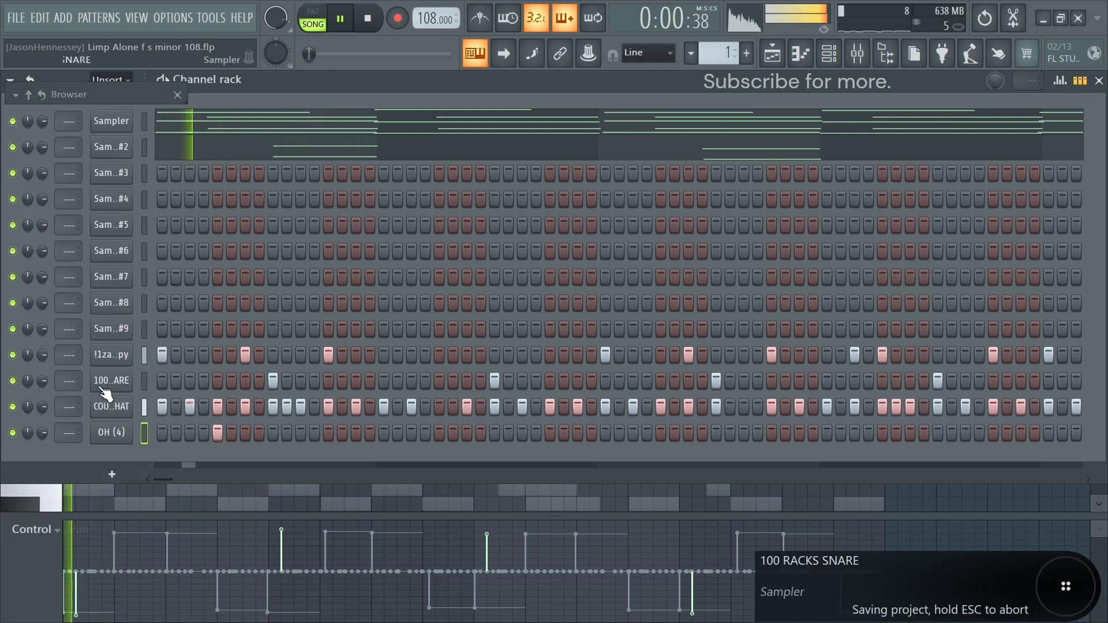
mouse_move(91, 415)
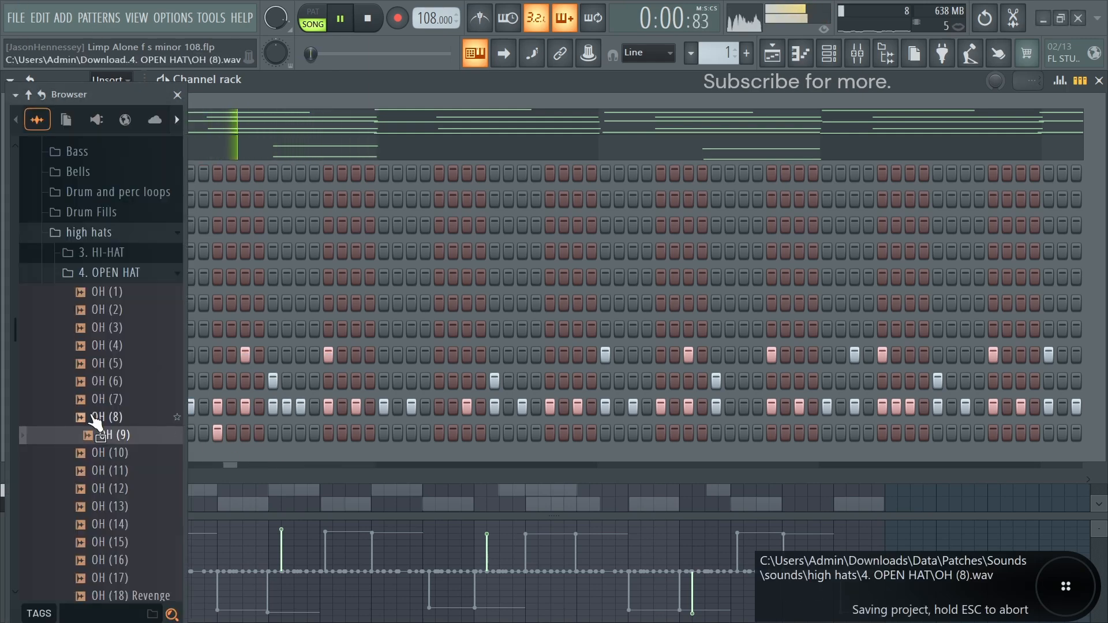
Add BLESSINGS CRASH from the Open Hats & Crashes folder as a channel below OH (4) and play the beat
left_click(110, 276)
left_click(103, 472)
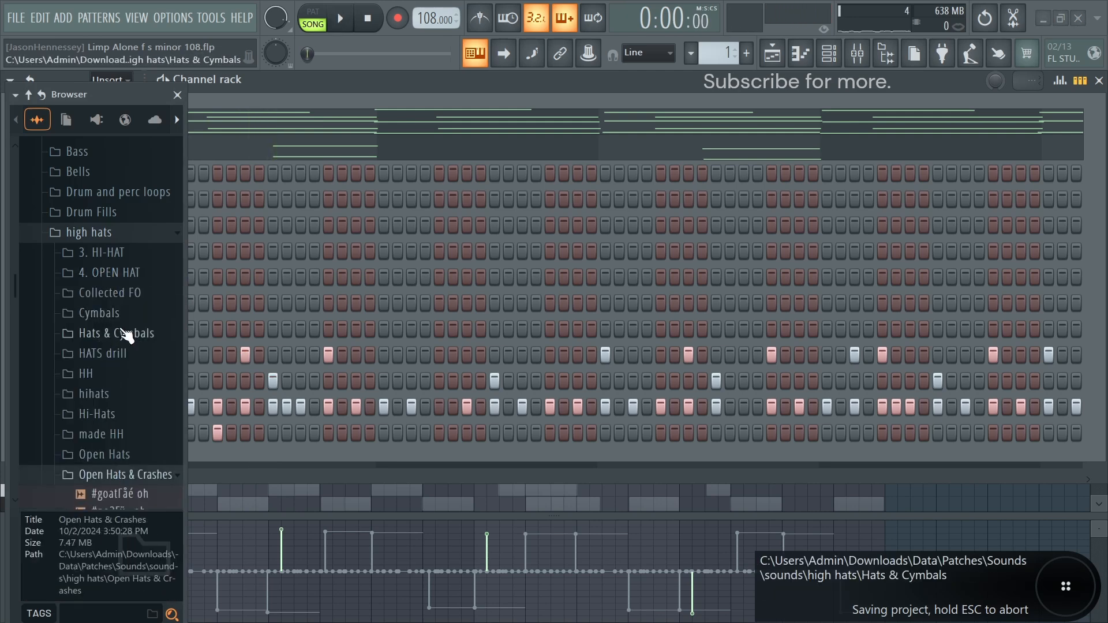
left_click_drag(125, 279, 155, 462)
key("space")
Place BLESSINGS CRASH notes at the start of bars 1 and 9
right_click(132, 459)
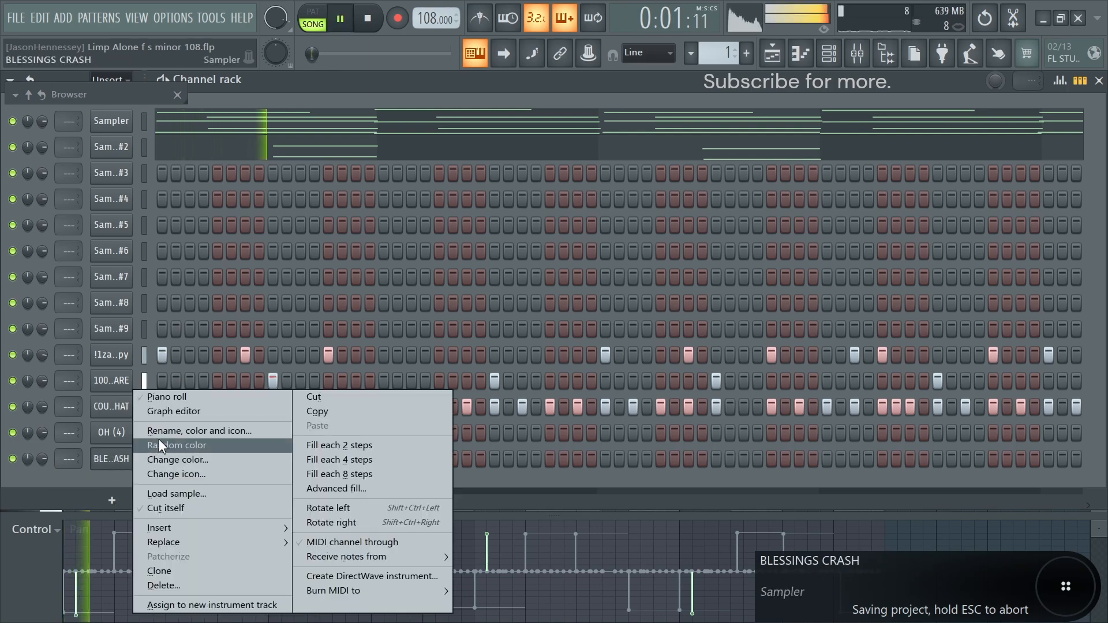
left_click(168, 397)
left_click_drag(806, 125, 483, 138)
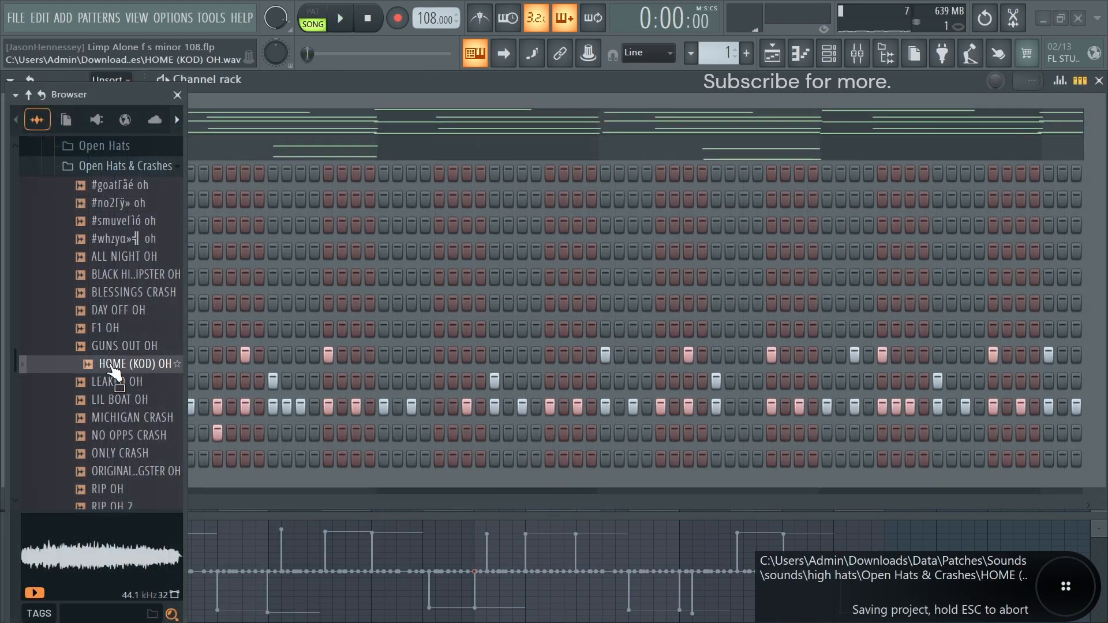
Add HOME (KOD) OH as a channel between OH (4) and BLESSINGS CRASH and play the beat
left_click_drag(115, 365, 219, 459)
left_click_drag(139, 445, 144, 446)
key("space")
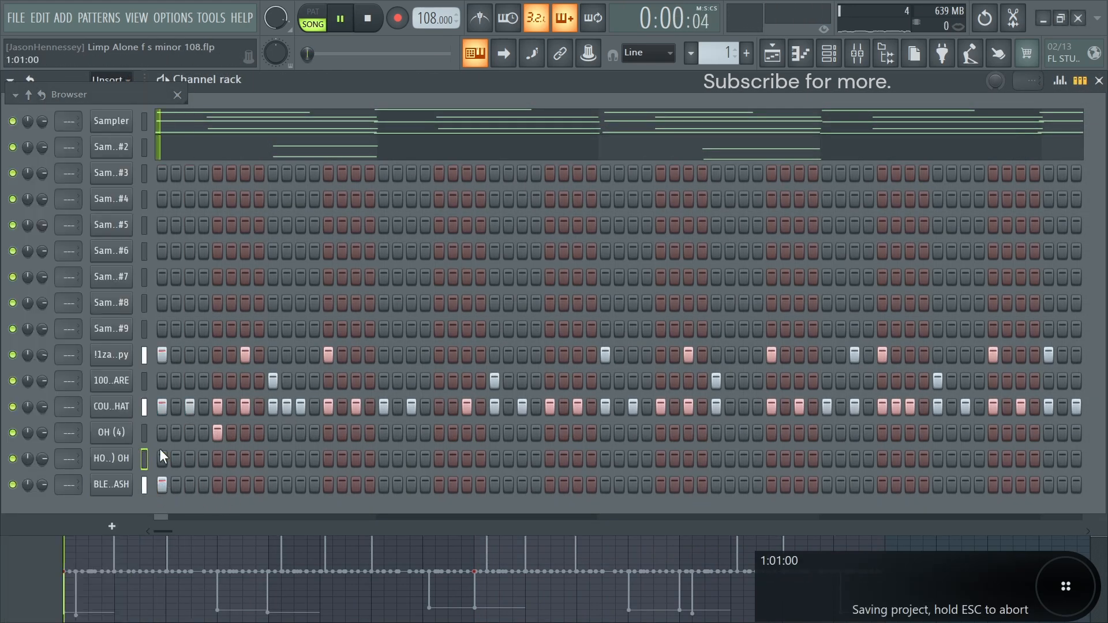
Place a HOME (KOD) OH note on step 5 of bar 2 and repeat it every four bars through bar 16
right_click(108, 459)
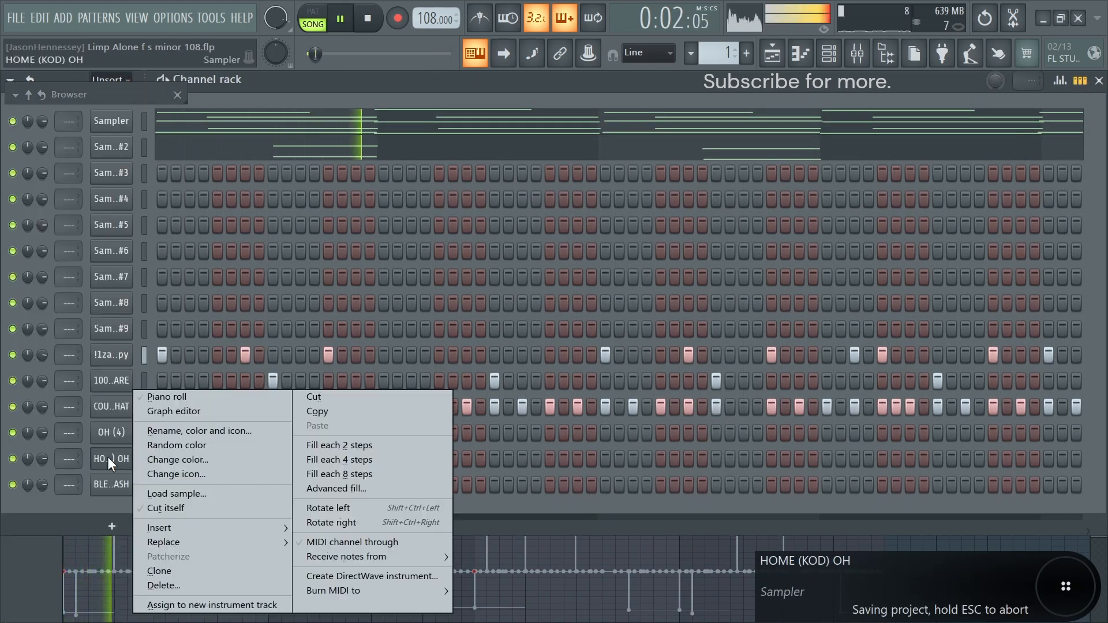
left_click(173, 396)
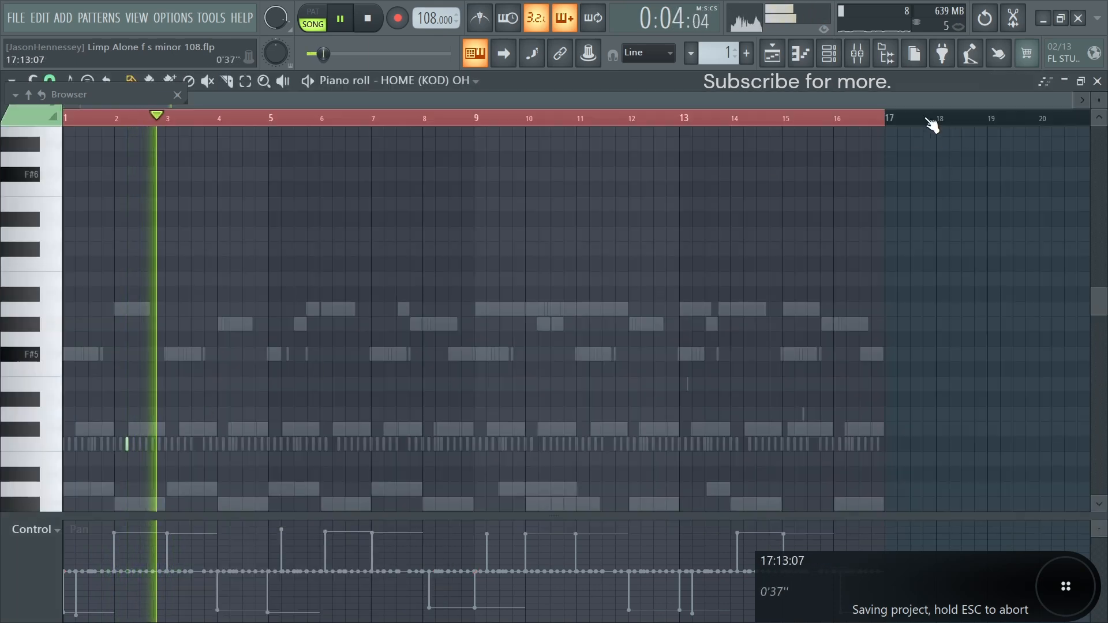
left_click_drag(356, 128, 272, 128)
key("ctrl+b")
key("ctrl+b")
key("ctrl+b")
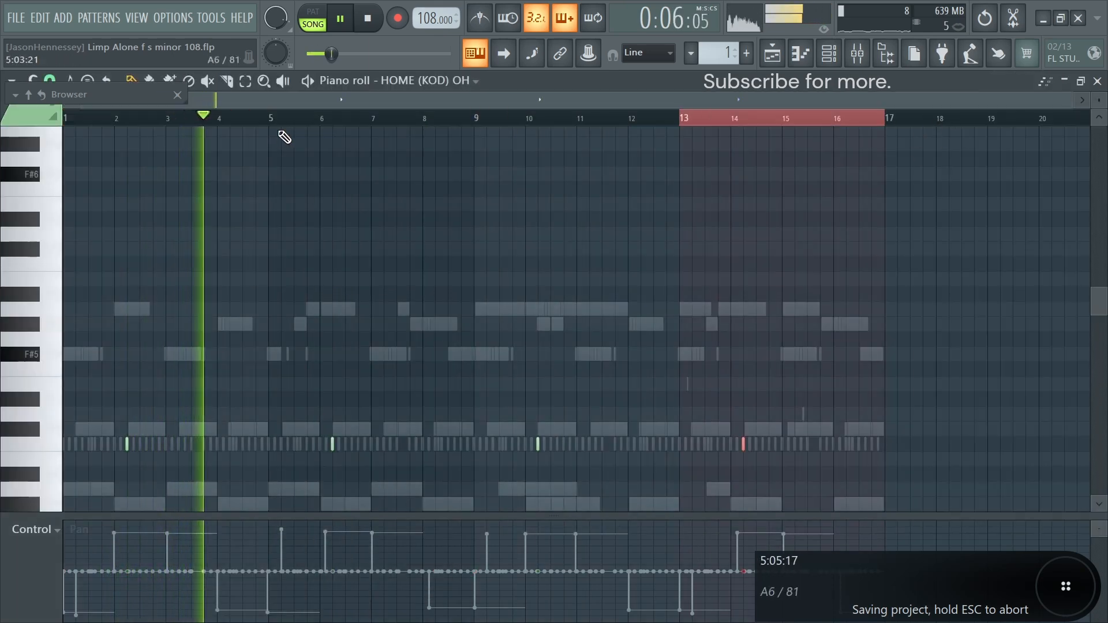
Pan the HOME (KOD) OH notes individually: the first and fourth to the right, the second and third to the left
key("ctrl+a")
left_click_drag(137, 574, 142, 615)
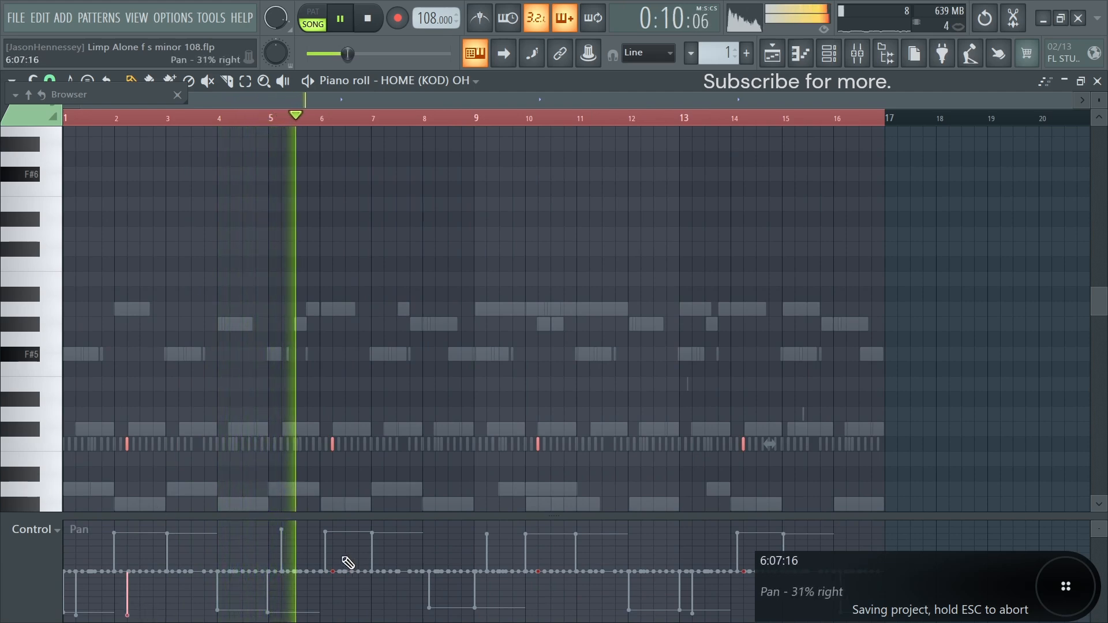
mouse_move(169, 545)
left_mouse_down()
mouse_move(158, 539)
mouse_move(331, 600)
mouse_move(331, 614)
mouse_move(506, 615)
mouse_move(777, 586)
mouse_move(785, 536)
left_mouse_up()
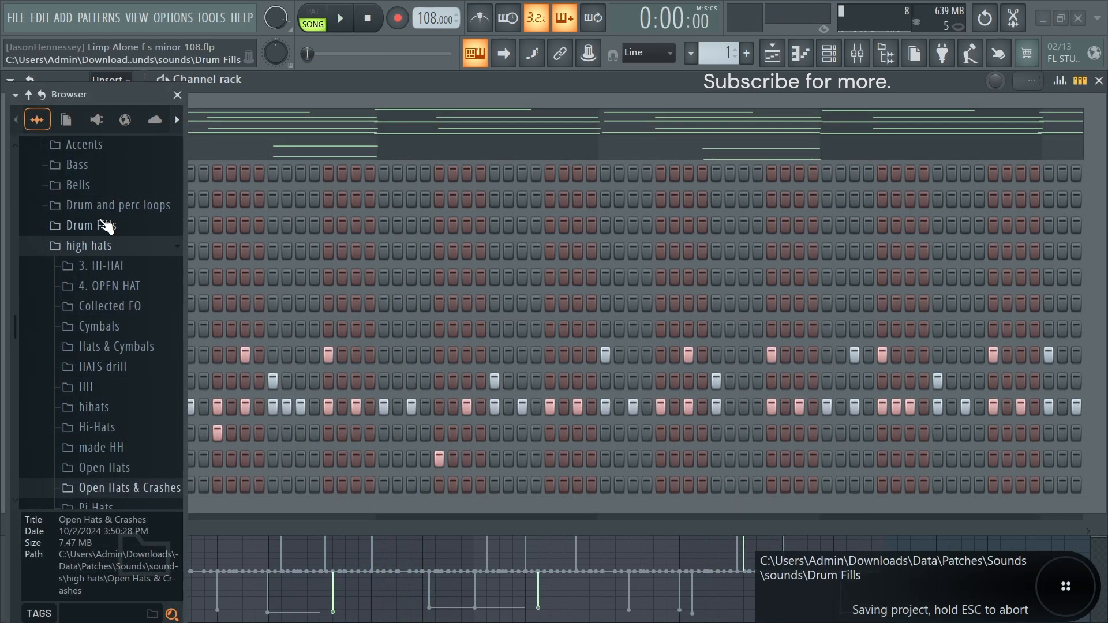
Add PARIS RIM from the Rims folder as a channel between the snare and COUNTERTOPS HAT and play the beat
left_click(87, 245)
scroll(101, 346, "up", 3)
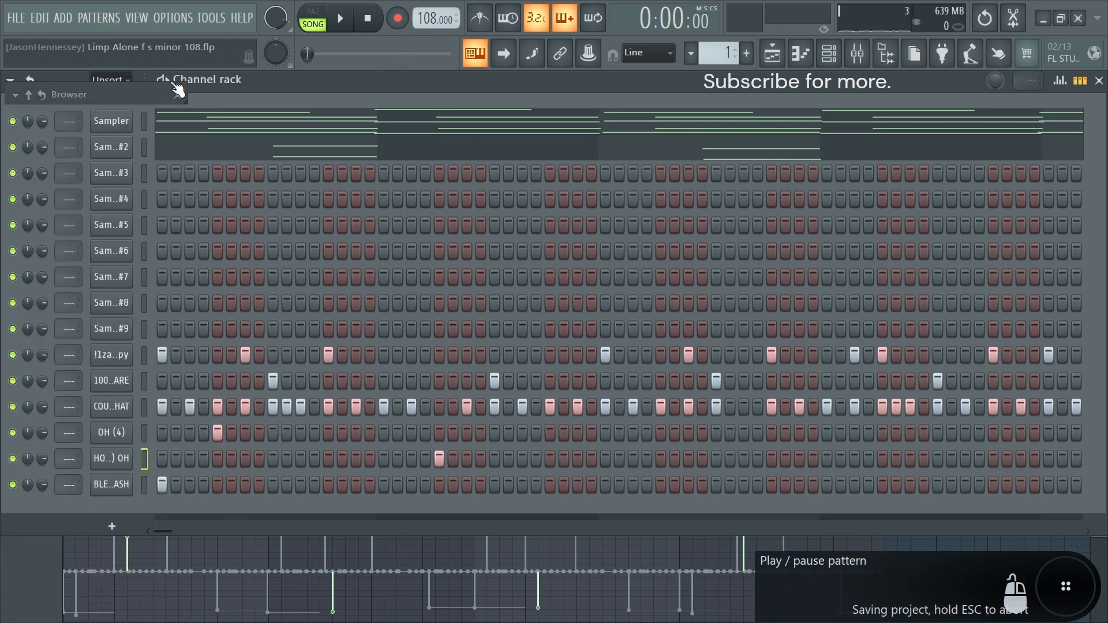
mouse_move(126, 222)
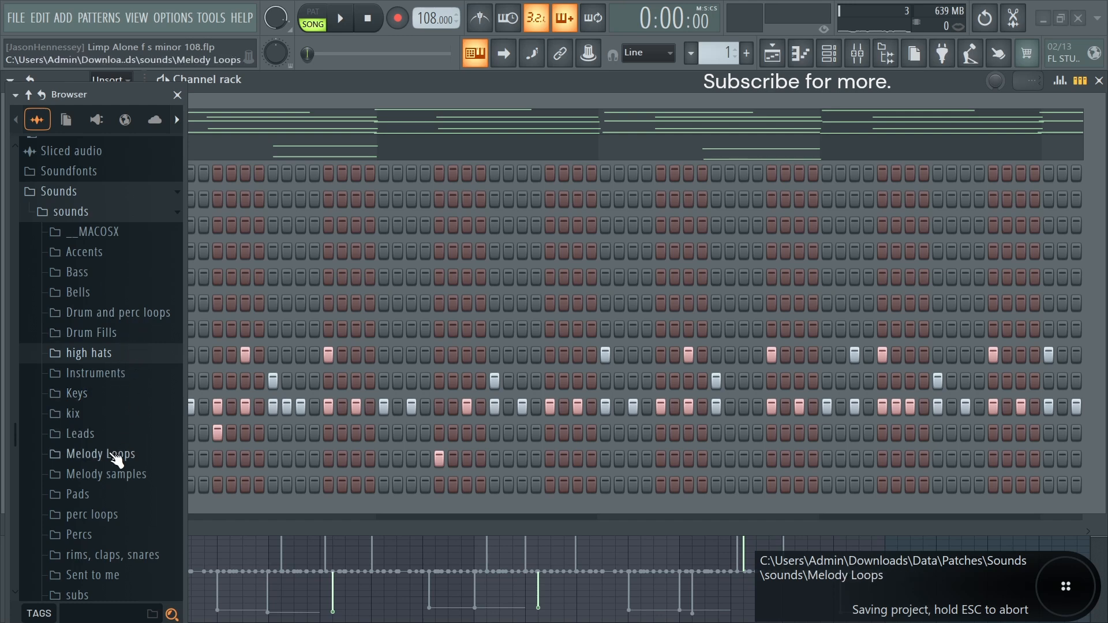
left_click(117, 558)
scroll(101, 409, "down", 5)
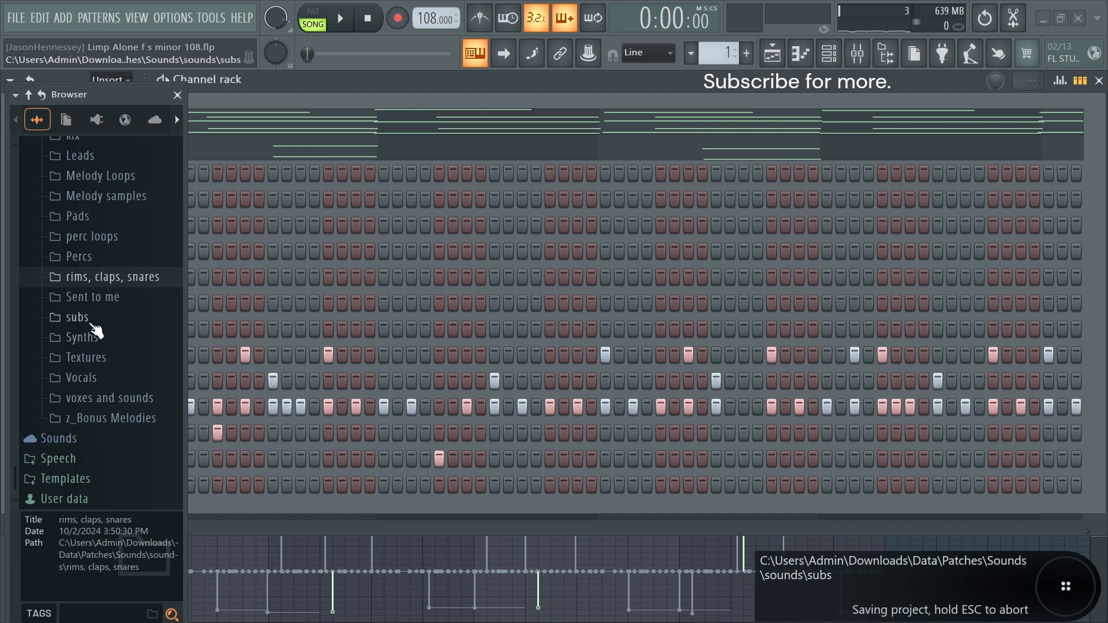
left_click(110, 279)
scroll(109, 289, "down", 3)
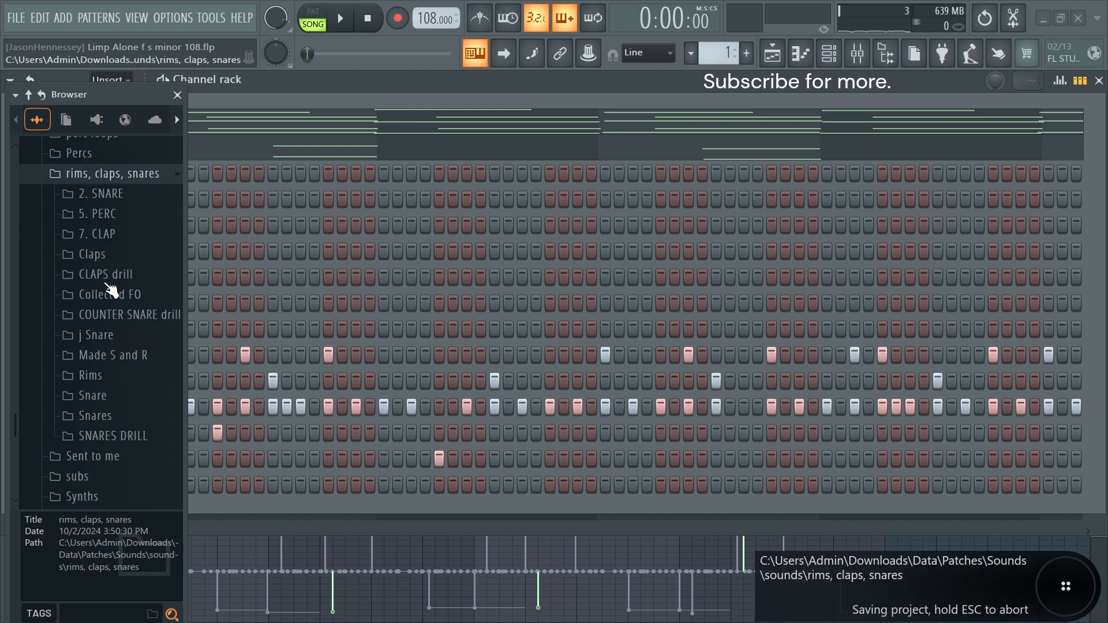
left_click(103, 374)
left_click_drag(107, 432, 139, 459)
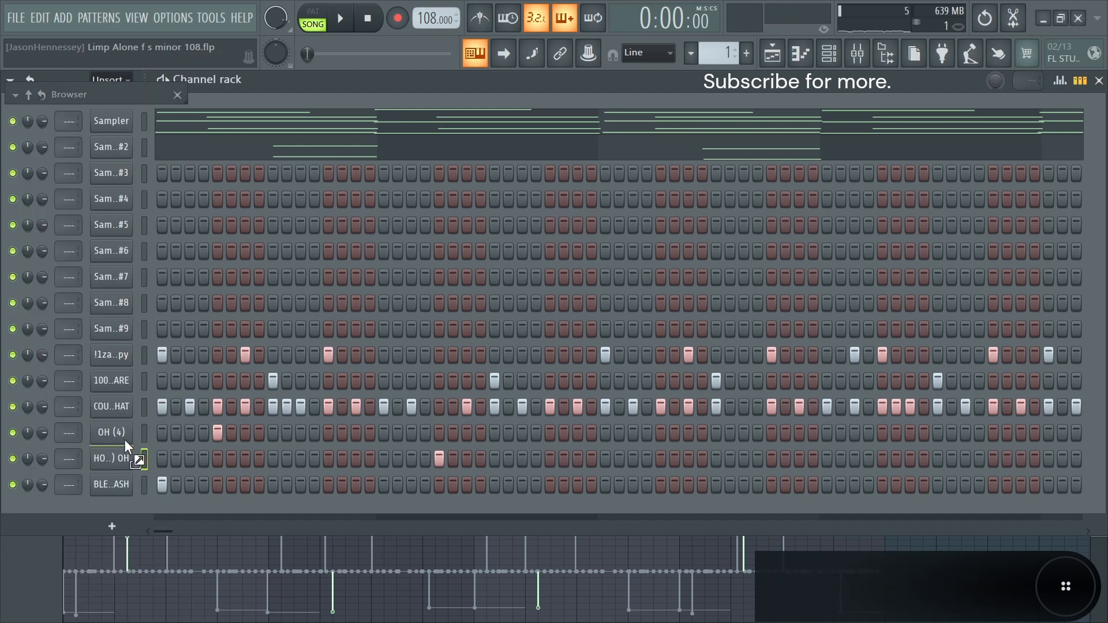
key("space")
left_click_drag(116, 422, 115, 423)
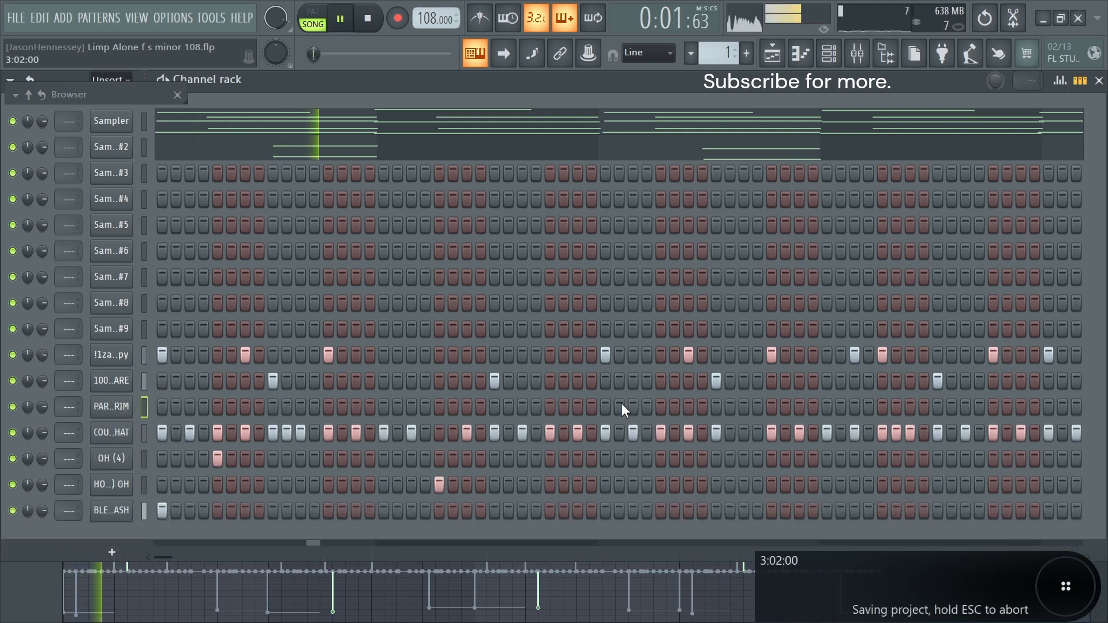
Place a PARIS RIM note on step 5 of bar 3, repeat it every four bars, and pan the notes to different sides
right_click(149, 408)
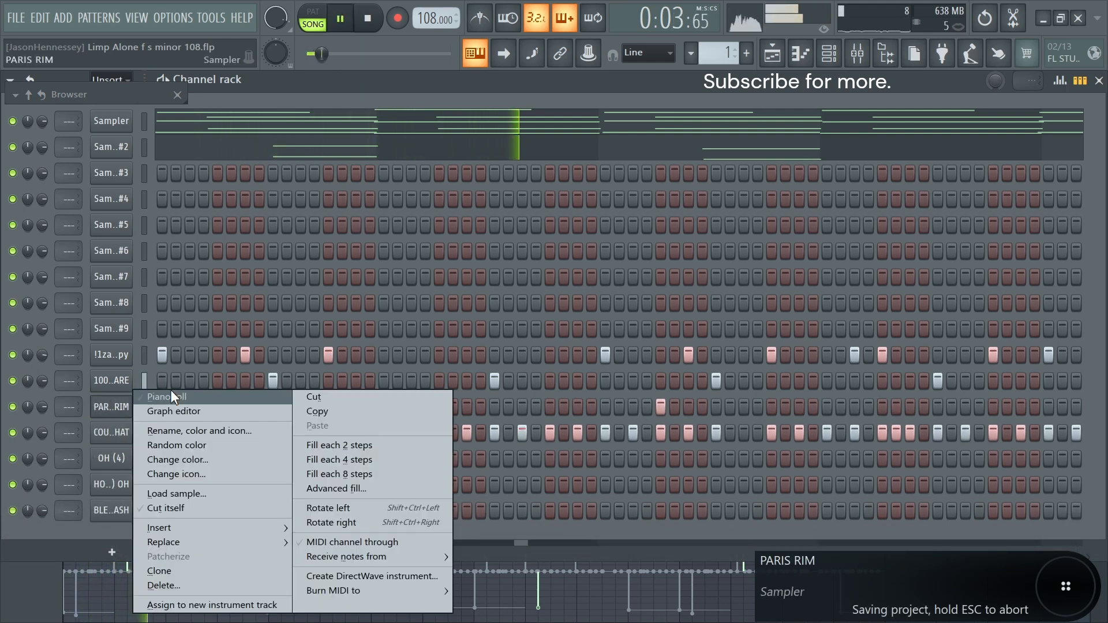
left_click(171, 392)
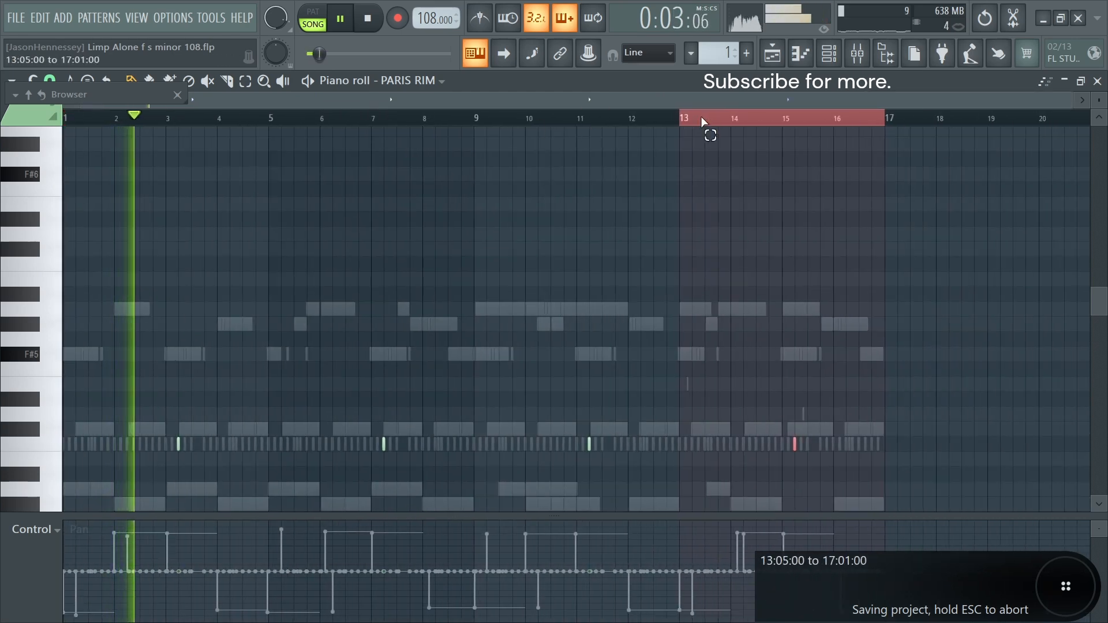
scroll(949, 395, "down", 1)
left_click(184, 613)
left_click(415, 540)
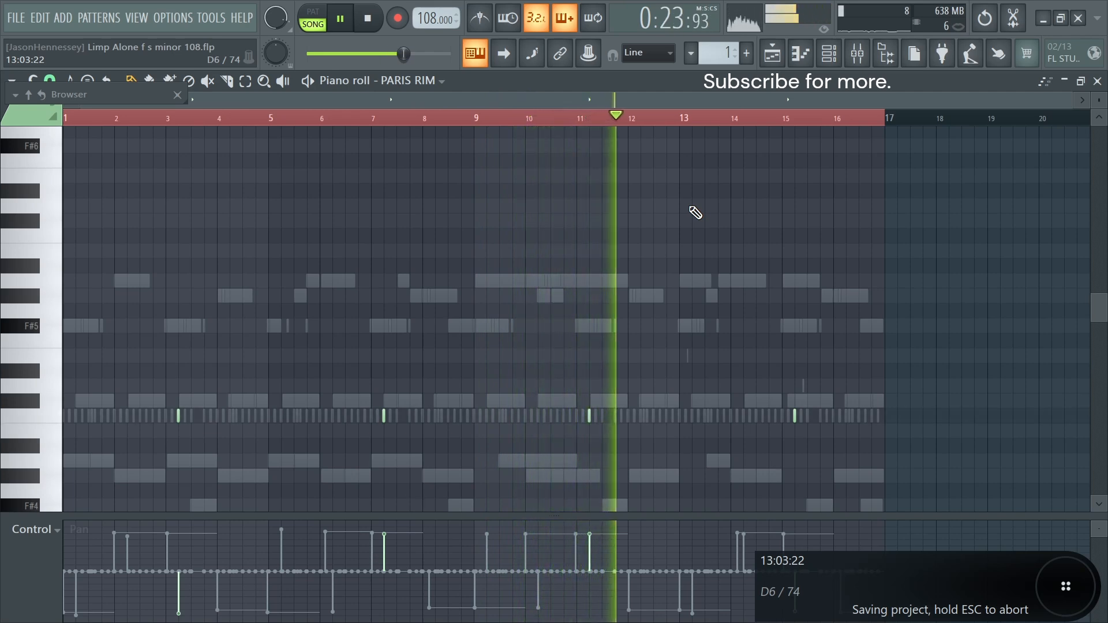
Delete the COUNTERTOPS HAT notes after bar 4, keeping only the first four bars
left_click(829, 54)
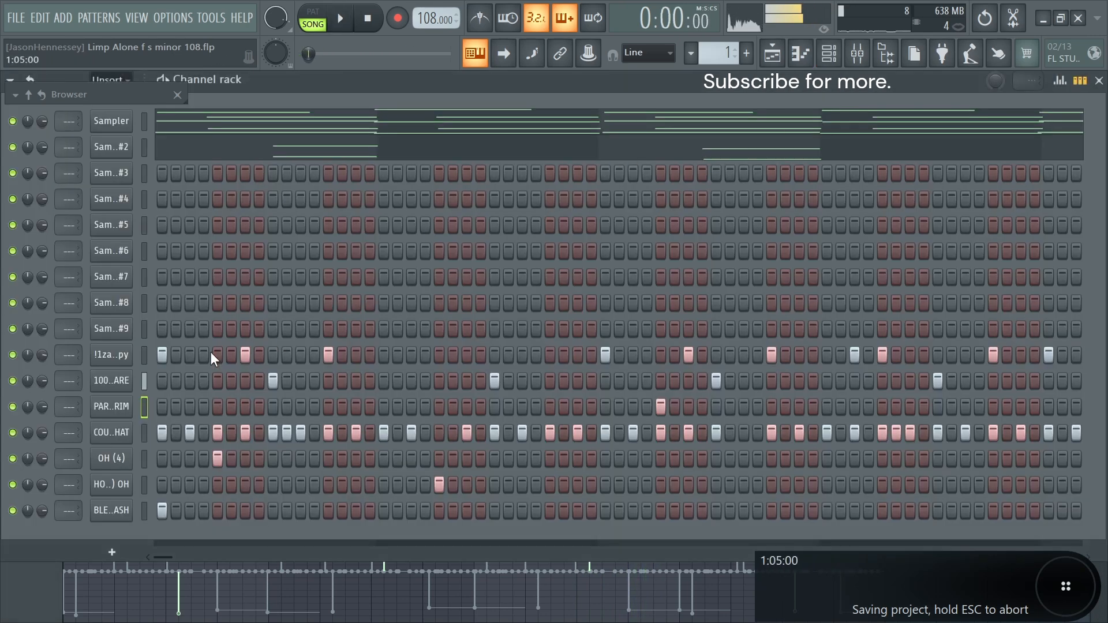
right_click(128, 438)
left_click(175, 413)
scroll(190, 398, "down", 3)
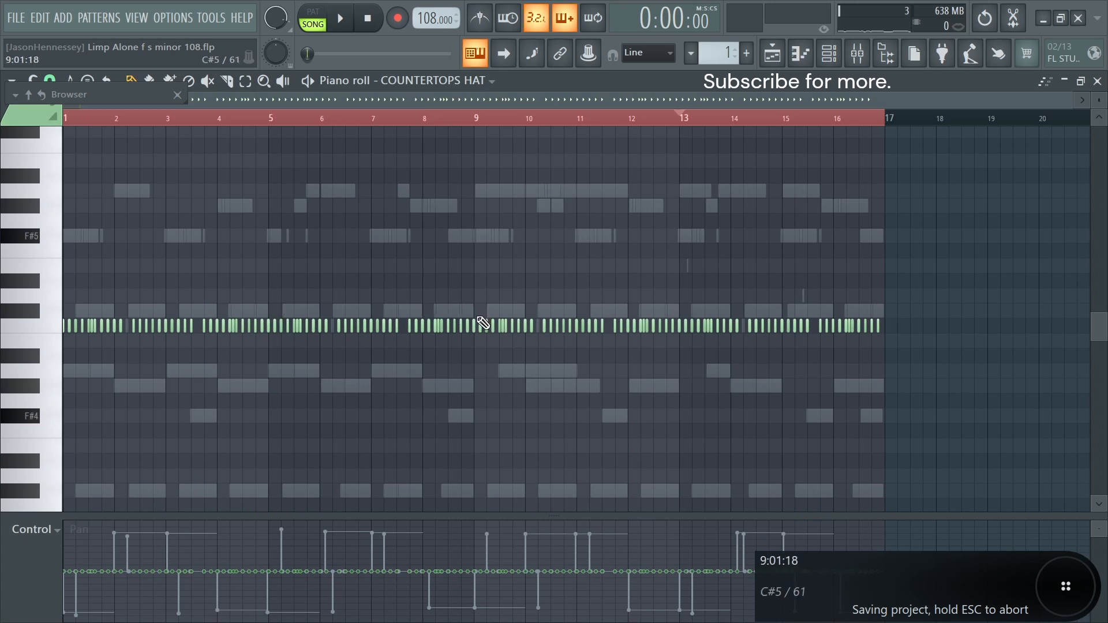
left_click_drag(894, 118, 575, 137)
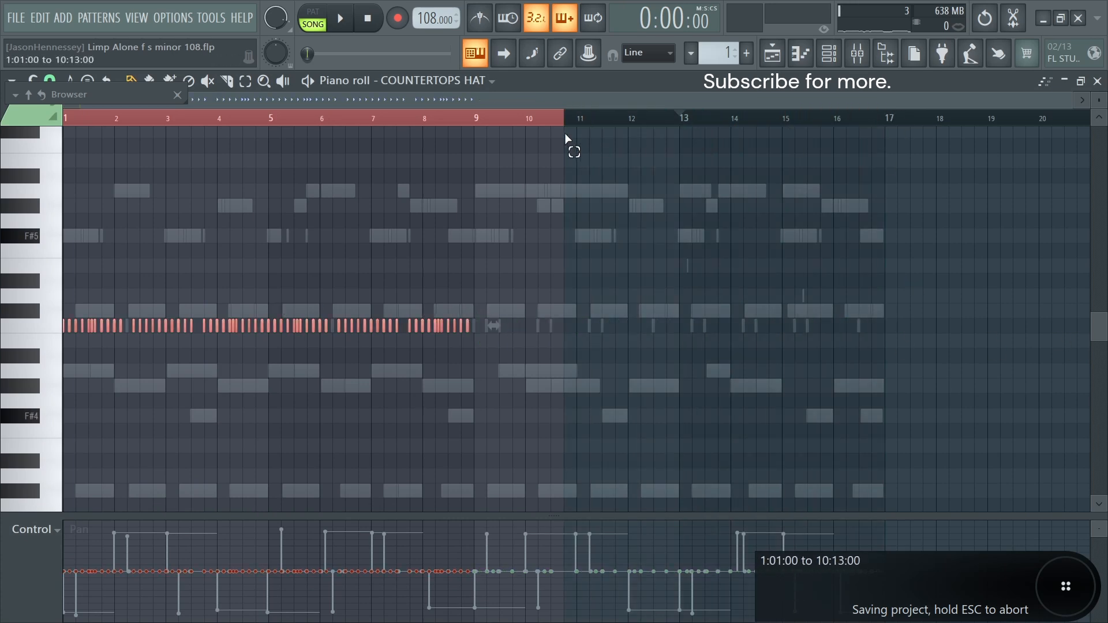
left_click_drag(468, 139, 291, 145)
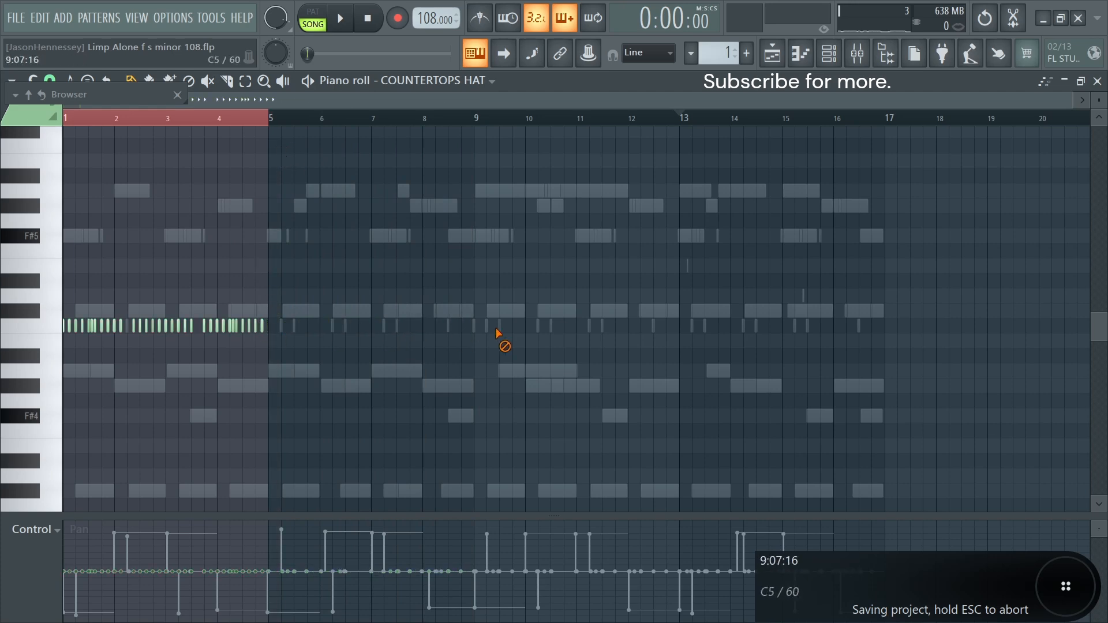
Transpose the bar 1 hat notes on step 7 to A4 and on step 13 to F#5, and play the beat
scroll(5, 336, "up", 5)
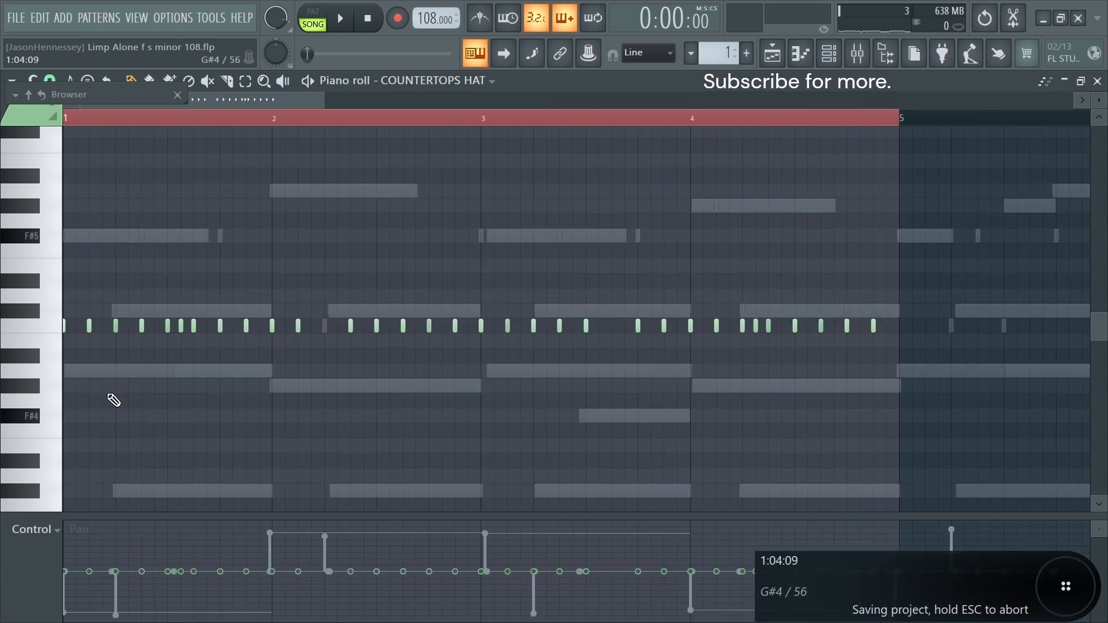
scroll(27, 527, "up", 1)
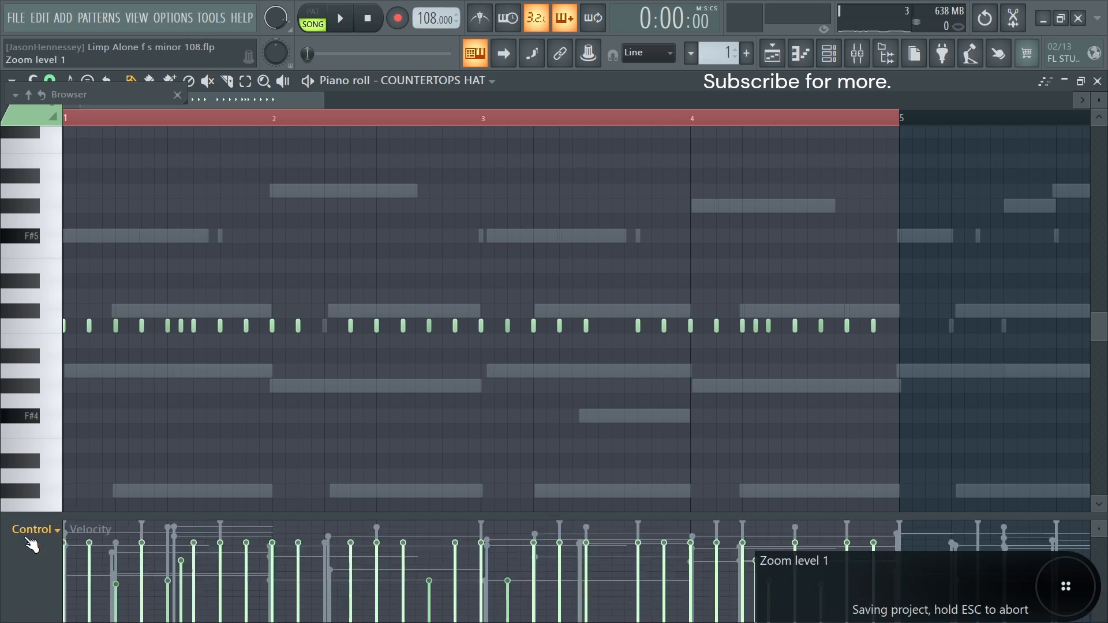
scroll(137, 419, "up", 2)
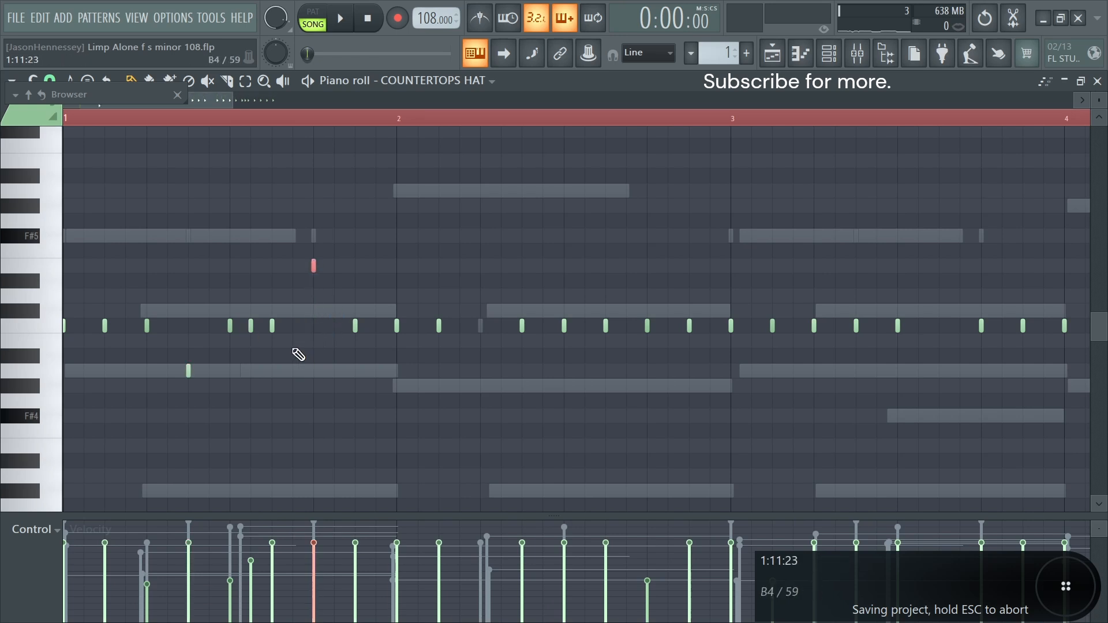
key("space")
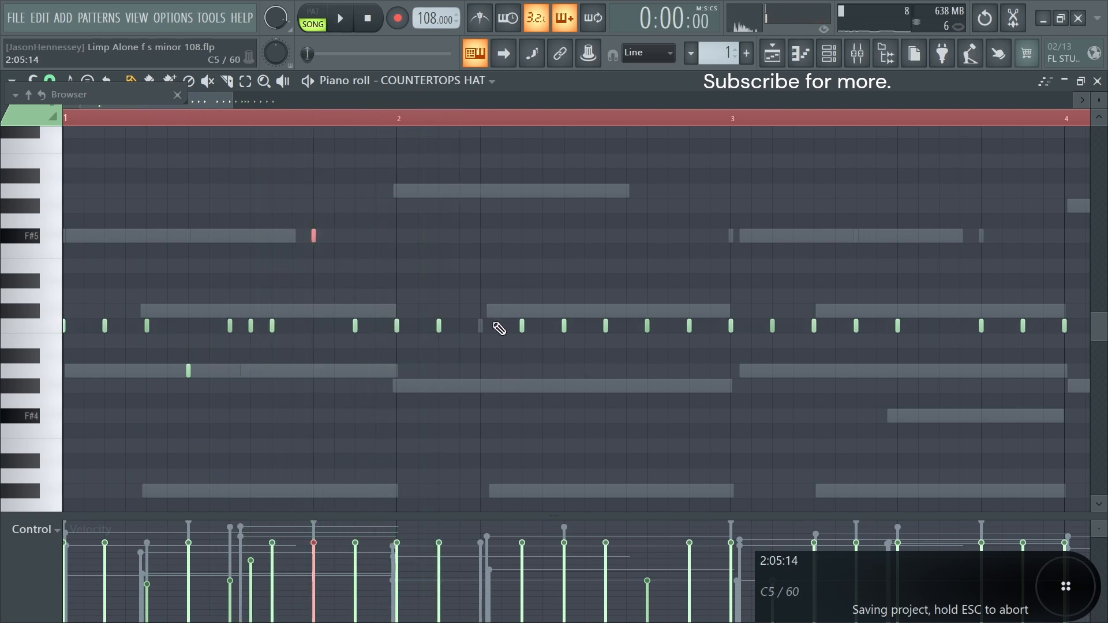
Transpose the hat notes on step 7 of bar 2 and step 13 of bar 3 to G#4, and step 5 of bar 3 to F#5
scroll(670, 327, "down", 2)
key("space")
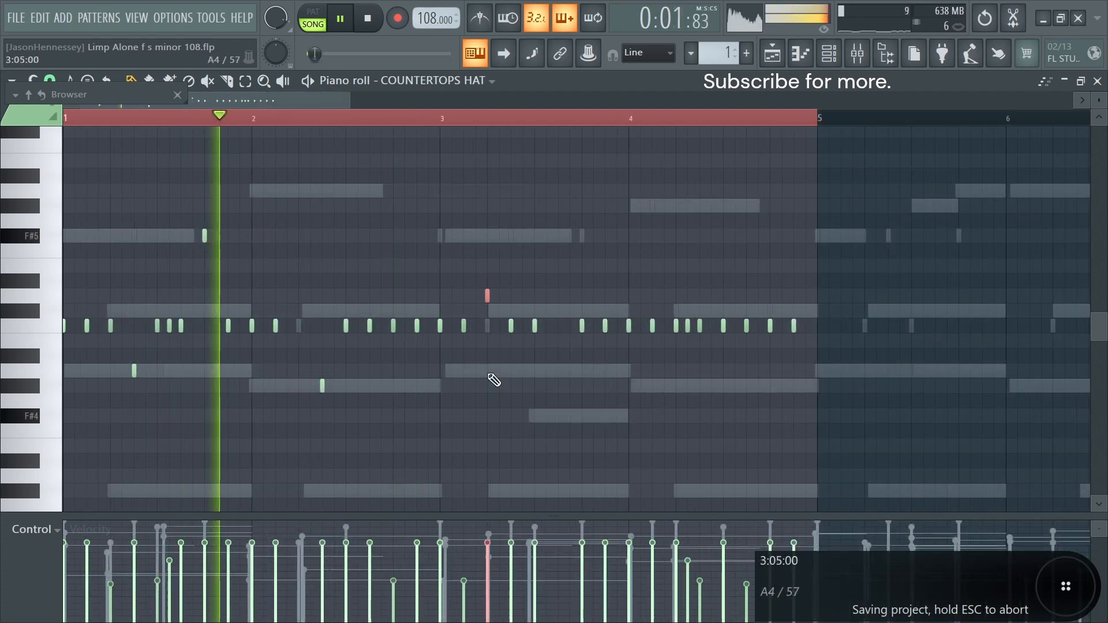
key("shift+Up")
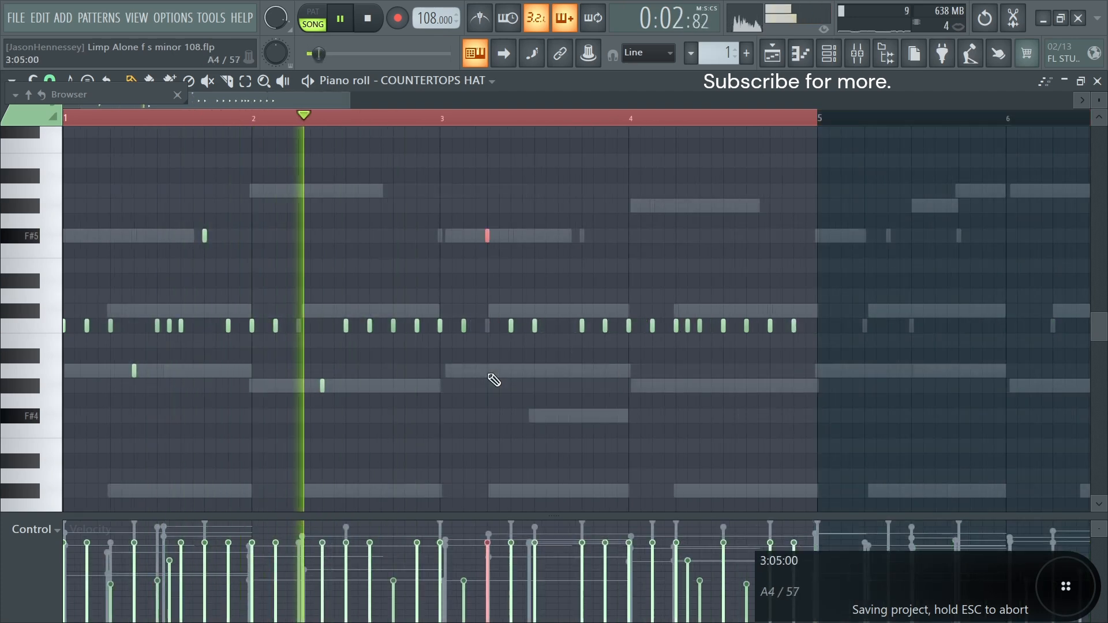
left_click(580, 326)
key("shift+Down")
key("shift+Down")
key("shift+Down")
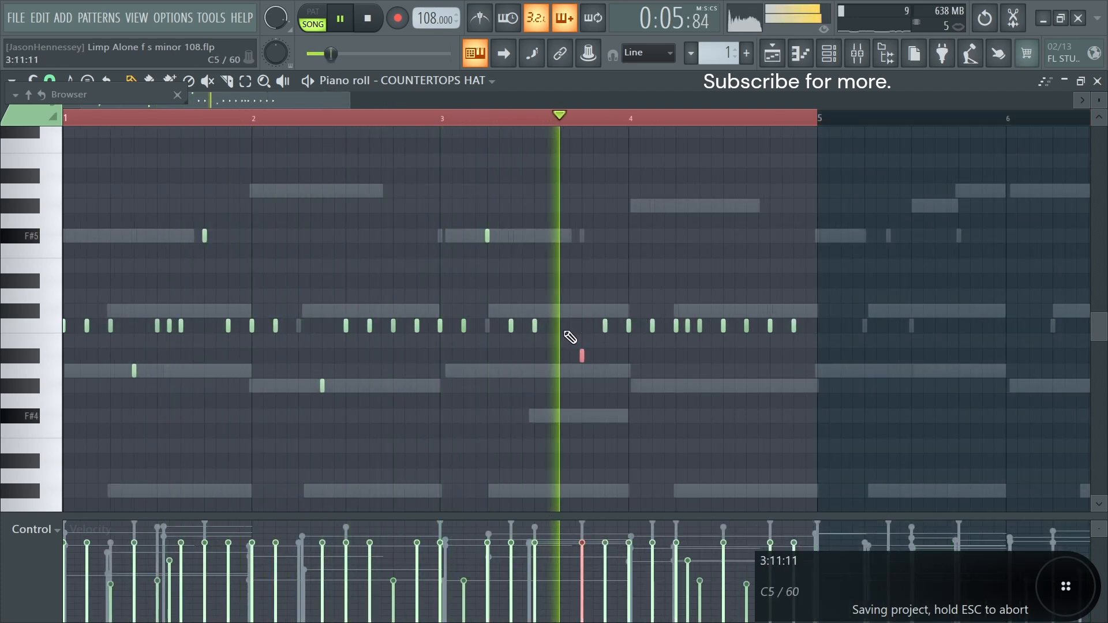
key("shift+Down")
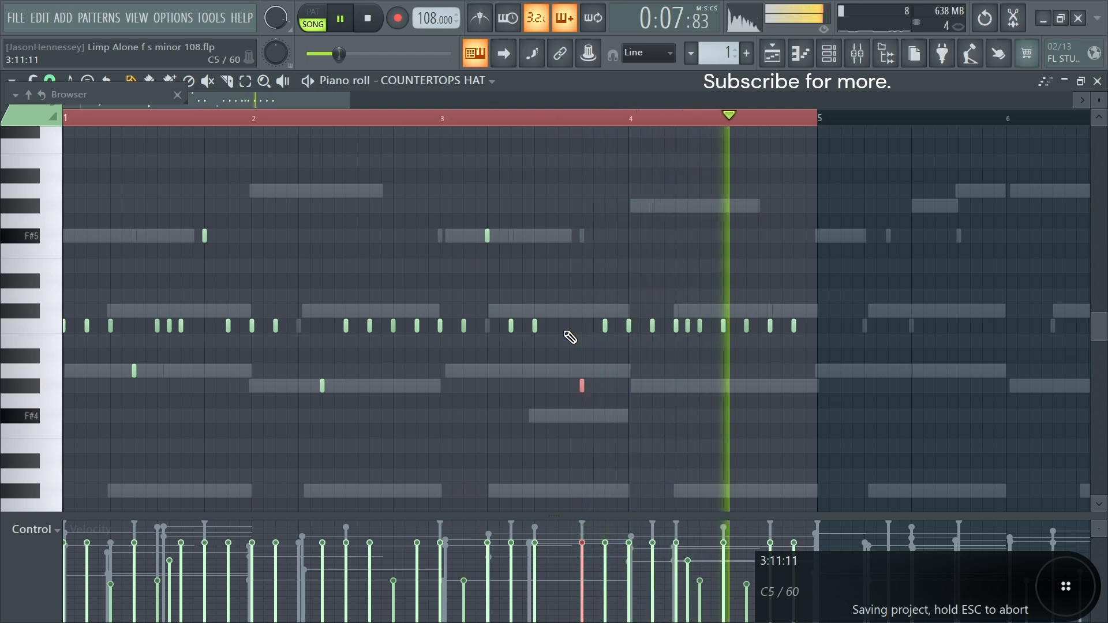
Lower the two raised hat notes in bars 1 and 3 by one semitone to F5
right_click(605, 184)
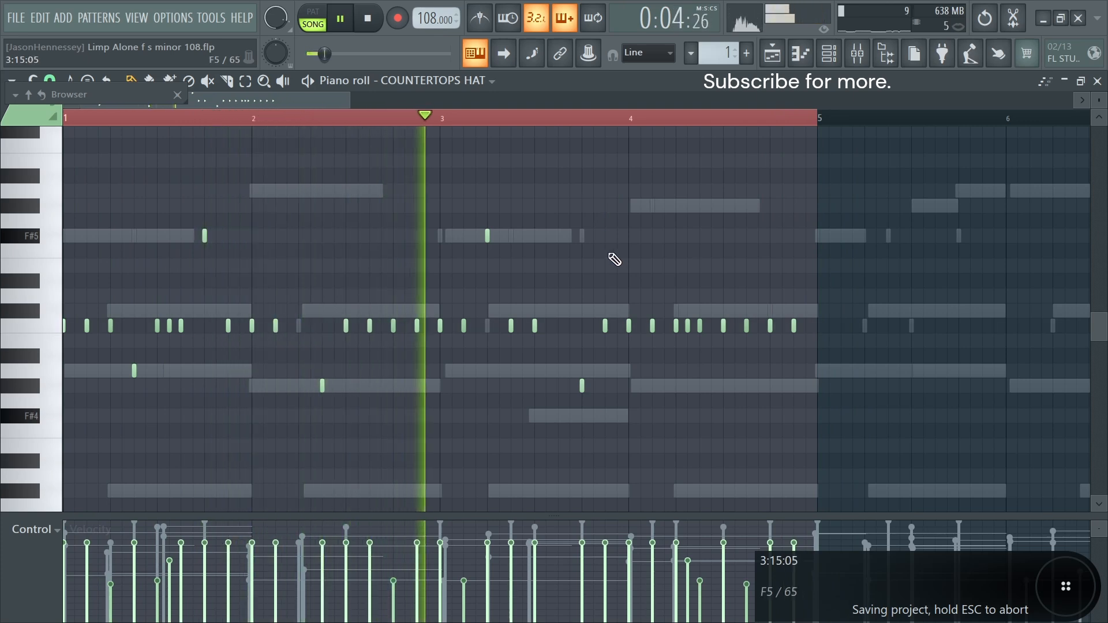
left_click_drag(508, 230, 118, 247)
key("Down")
key("space")
Duplicate the four-bar COUNTERTOPS HAT pattern until it fills bars 1 to 16 and play the beat
scroll(662, 245, "down", 2)
key("ctrl+b")
key("ctrl+a")
key("ctrl+b")
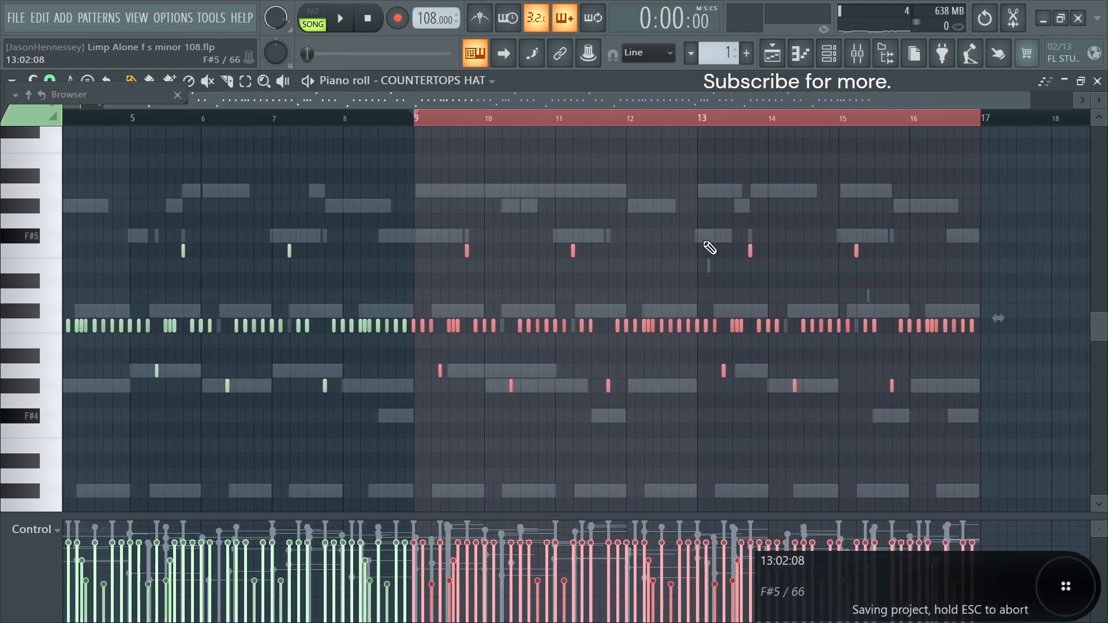
scroll(710, 248, "down", 2)
key("ctrl+a")
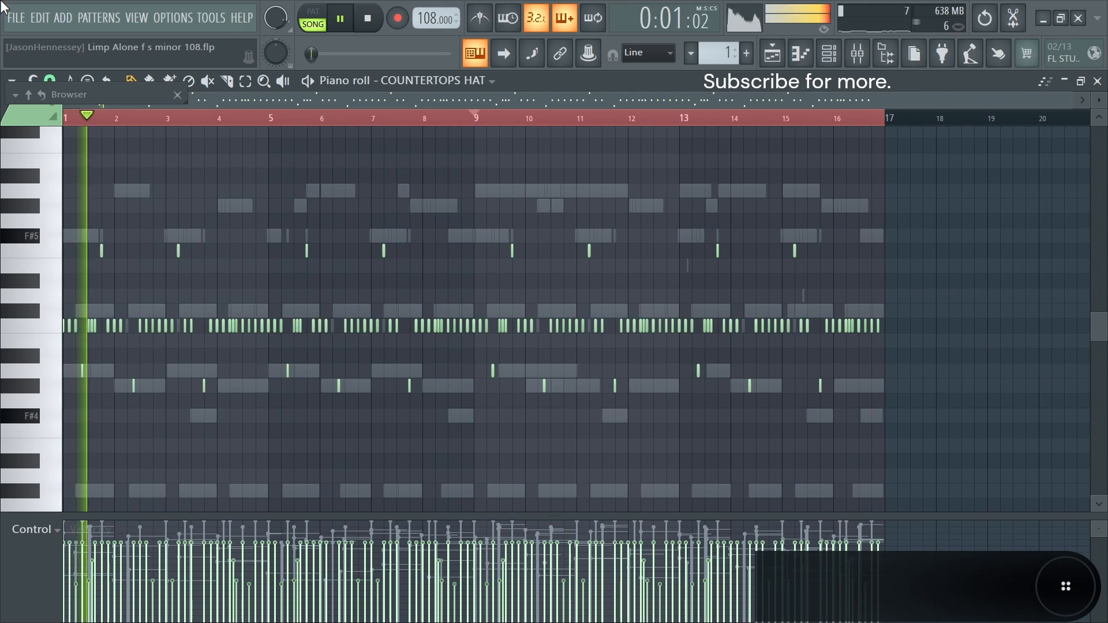
Audition kick samples in the j Kicks and Kick folders under kix
left_click(16, 17)
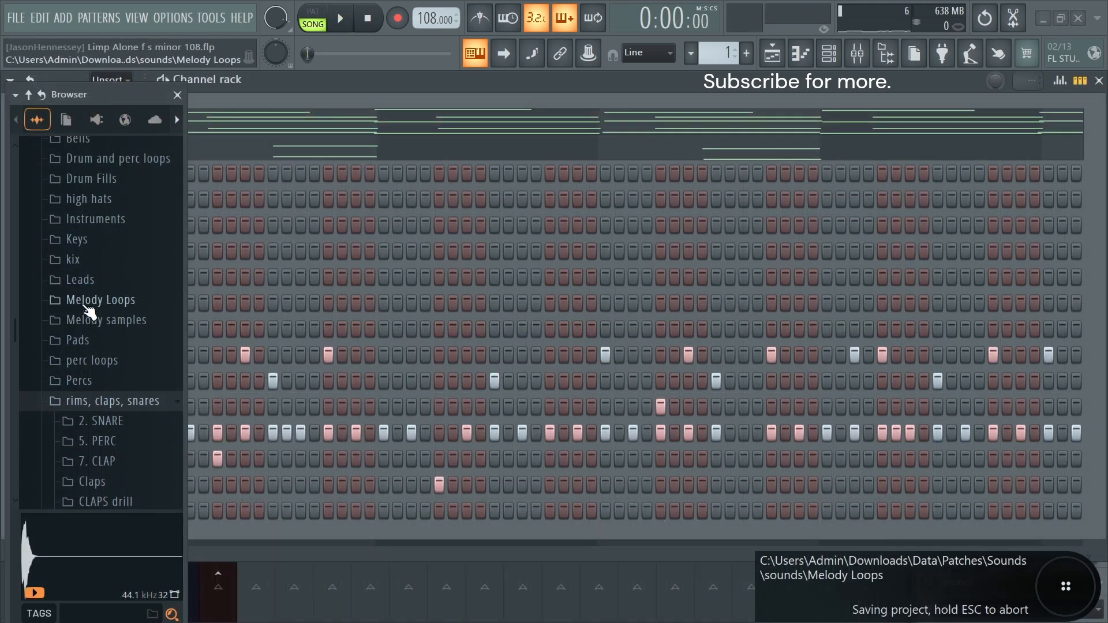
left_click(81, 262)
left_click(95, 320)
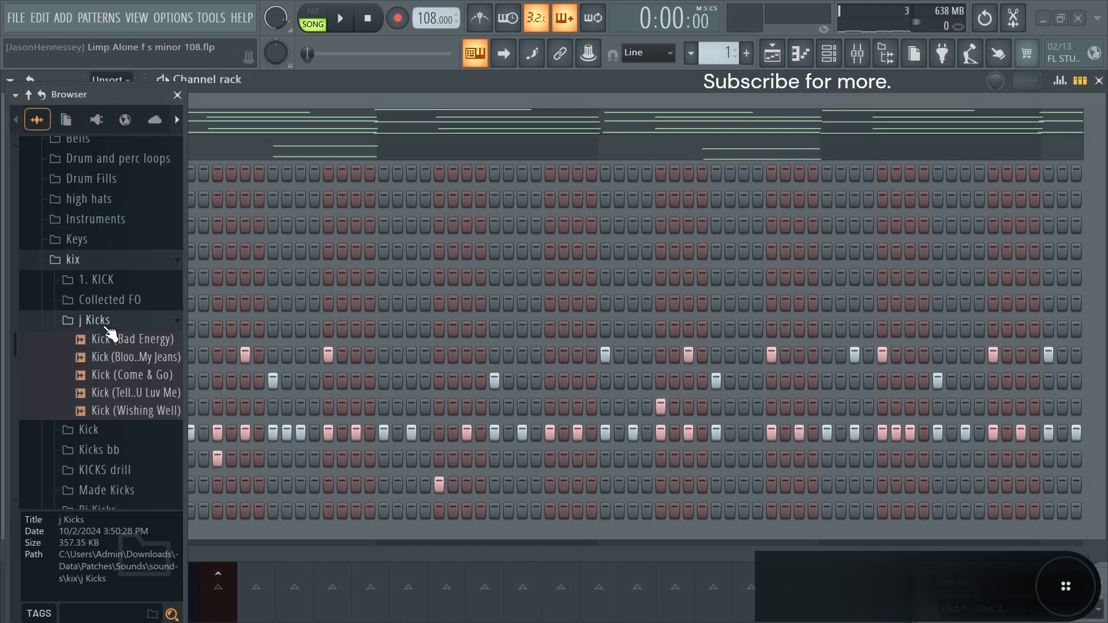
left_click(116, 392)
left_click(115, 374)
left_click_drag(124, 340, 126, 353)
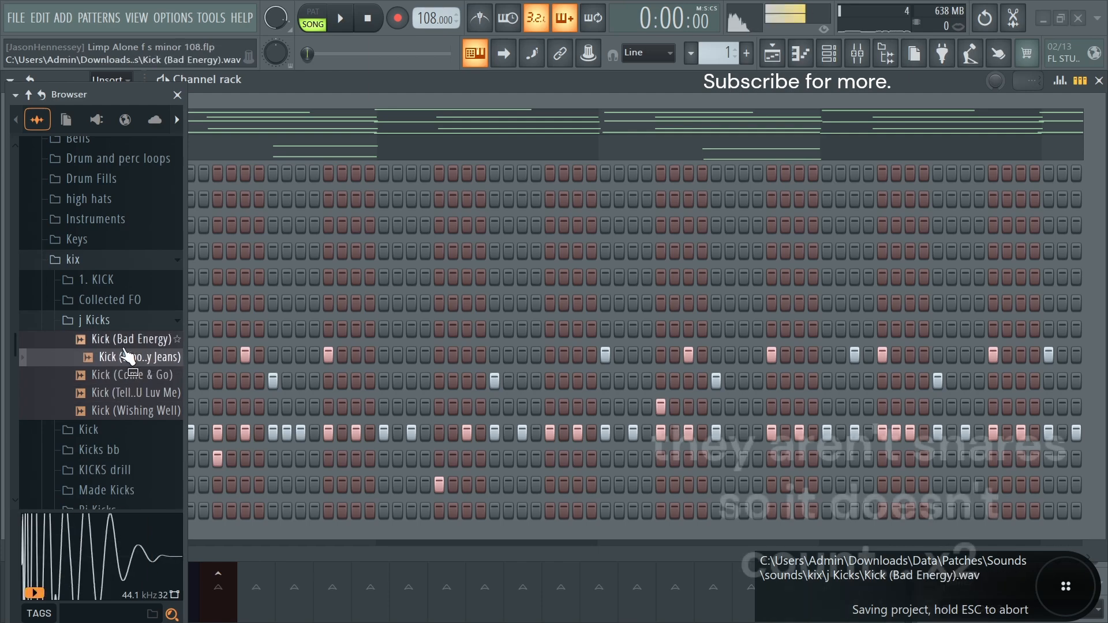
left_click(95, 321)
left_click(104, 342)
left_click(105, 359)
left_click(104, 395)
left_click(87, 341)
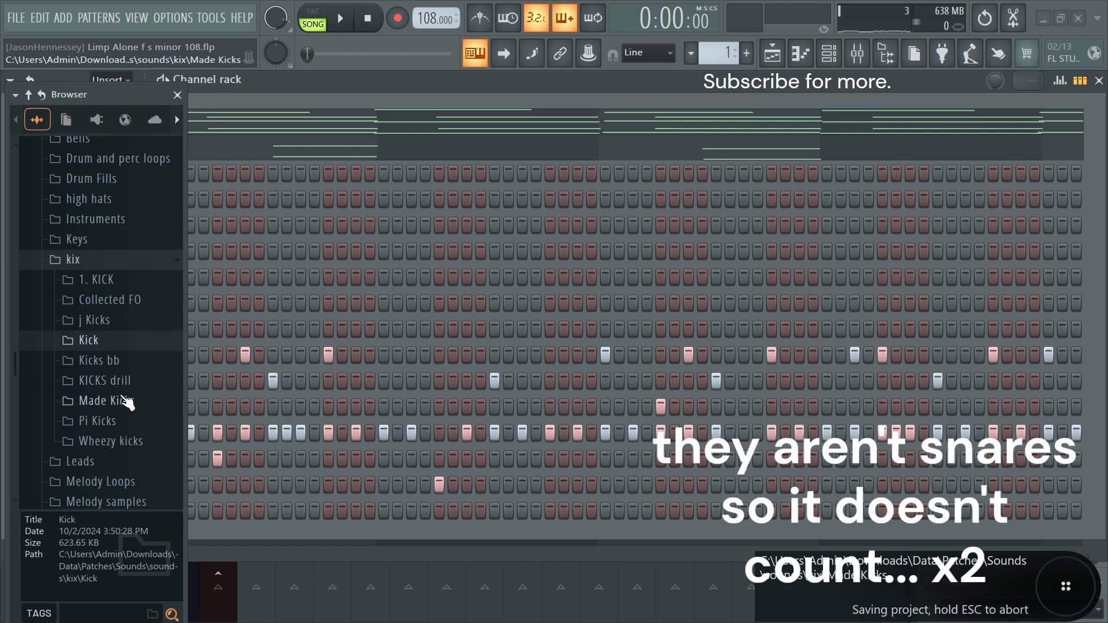
Add [MED] - KICK Wonda from the KICKS drill folder as a channel directly below the 808 and play the beat
left_click(123, 403)
left_click(122, 403)
left_click(118, 384)
left_click(123, 436)
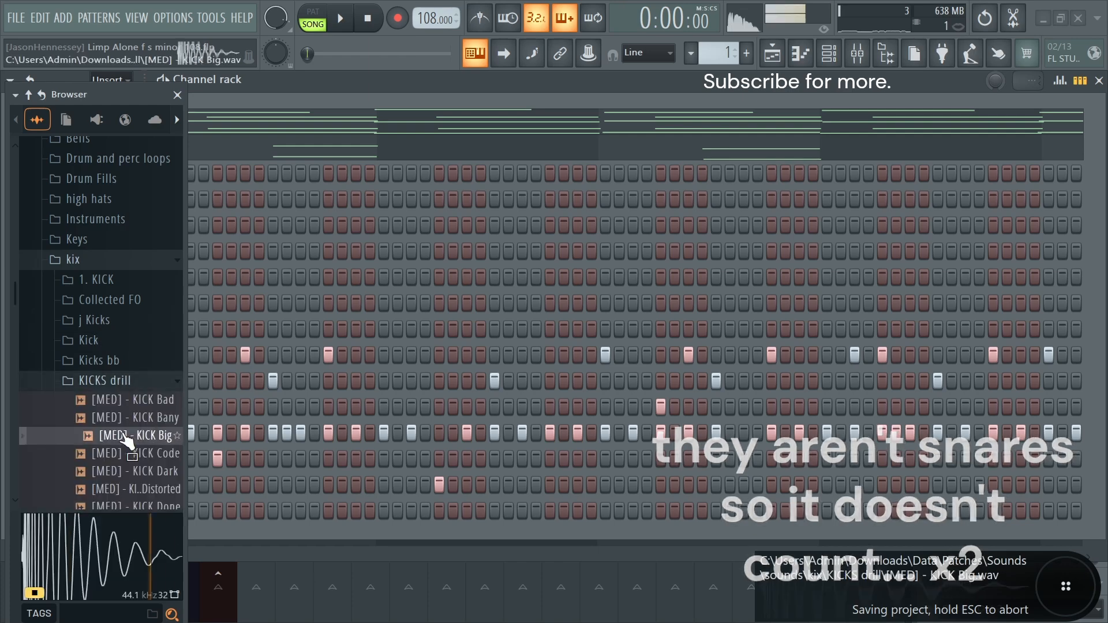
scroll(120, 409, "down", 4)
left_click(118, 386)
left_click(119, 422)
left_click_drag(124, 368, 120, 349)
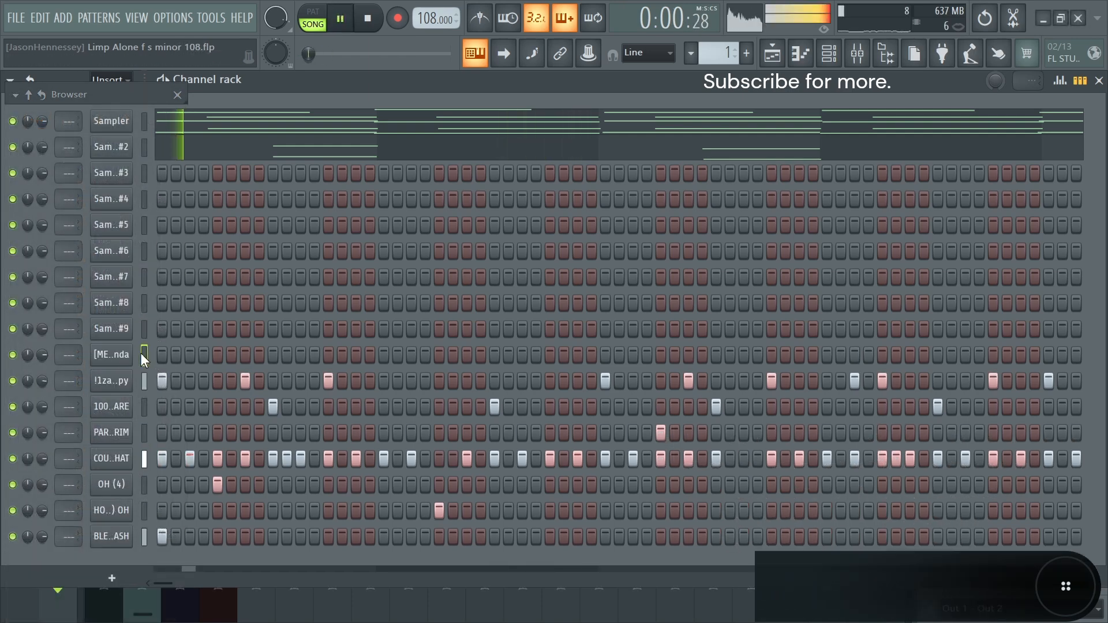
key("alt+Down")
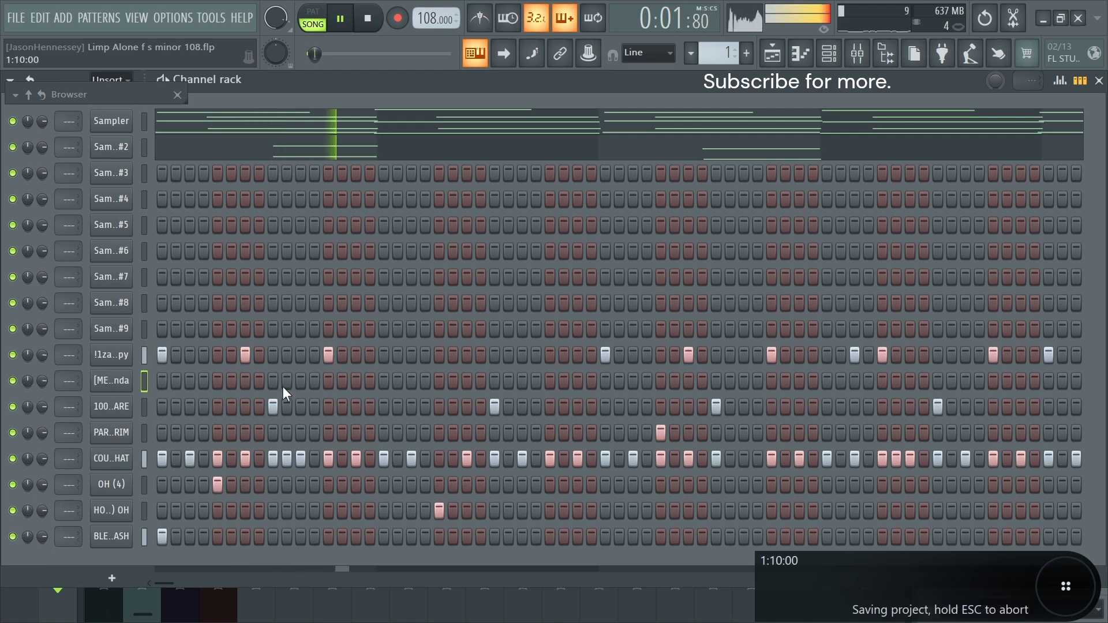
Place kick hits on steps 1 and 13 of the [MED] - KICK Wonda channel
left_click(161, 382)
left_click(329, 381)
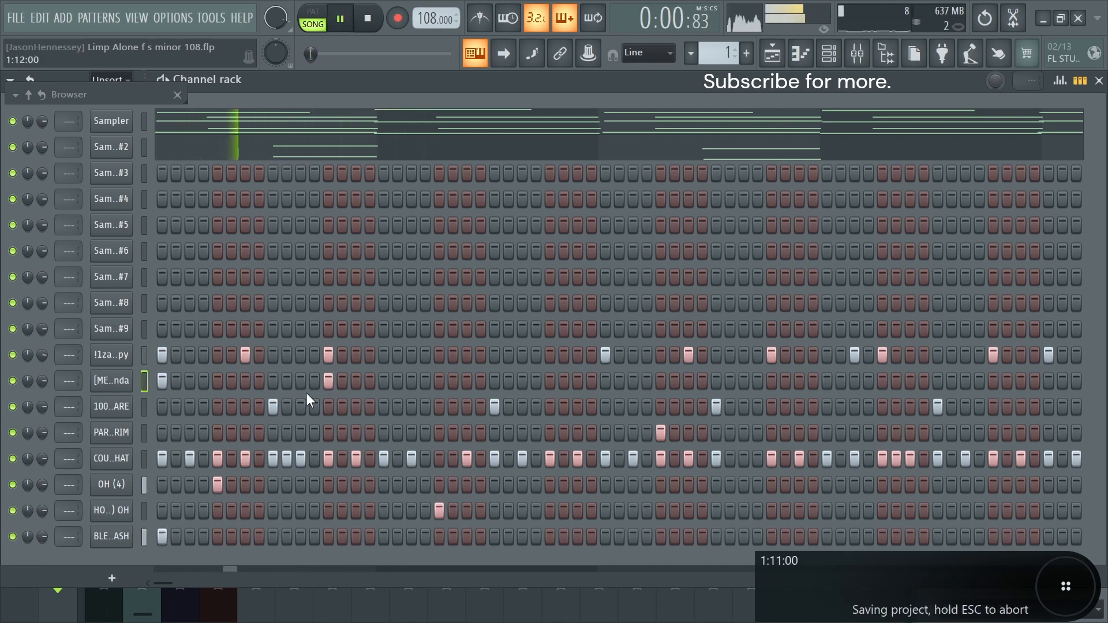
Try the [MED] - KICK Wonda sample with reversed polarity and compare it with normal polarity during playback
left_click(99, 383)
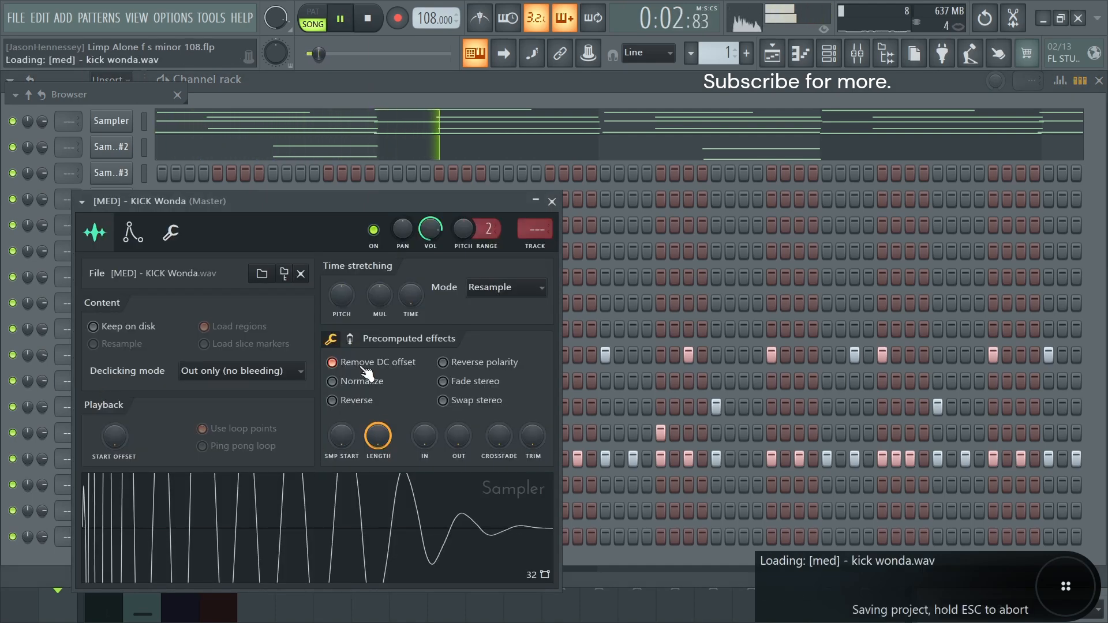
left_click(448, 369)
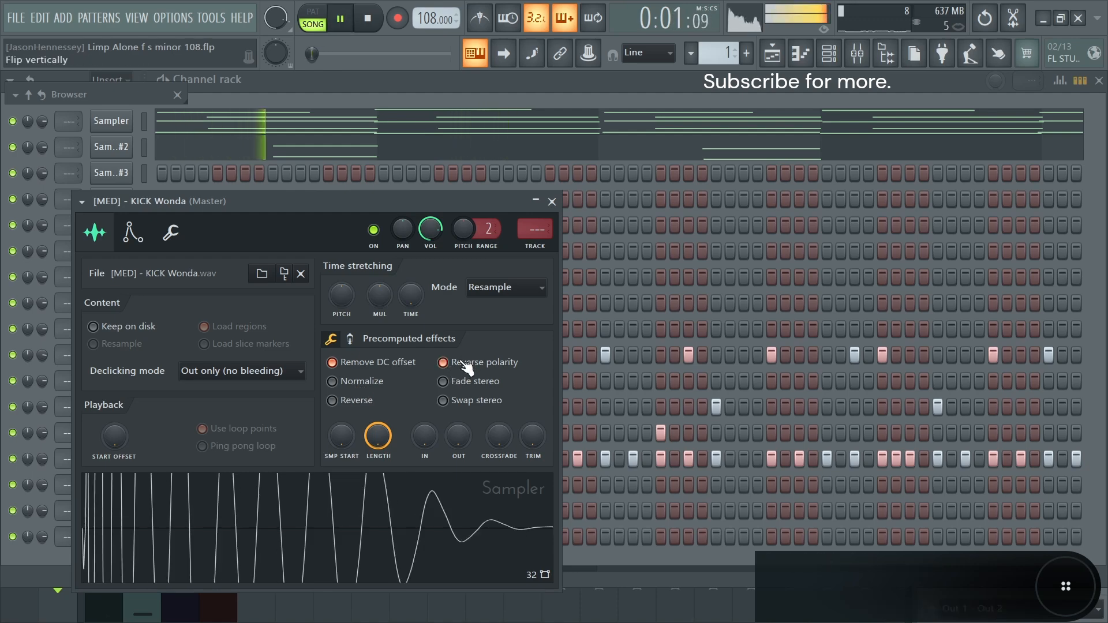
left_click(464, 364)
key("space")
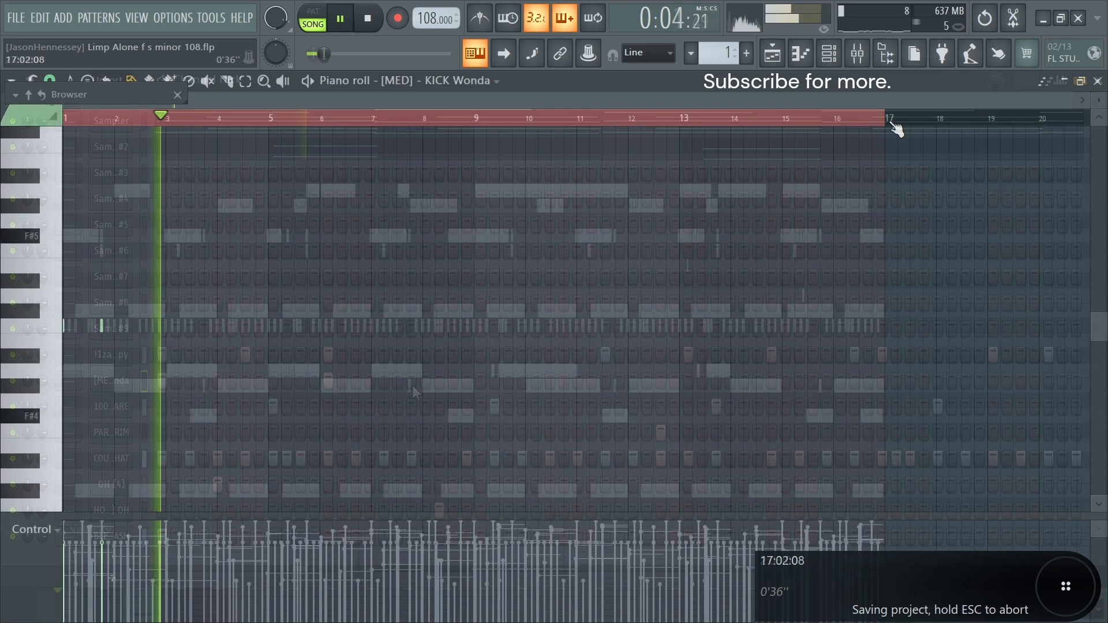
Duplicate the two-hit kick pattern in the piano roll until it fills bars 1 to 16
left_click_drag(892, 121, 86, 141)
key("ctrl+b")
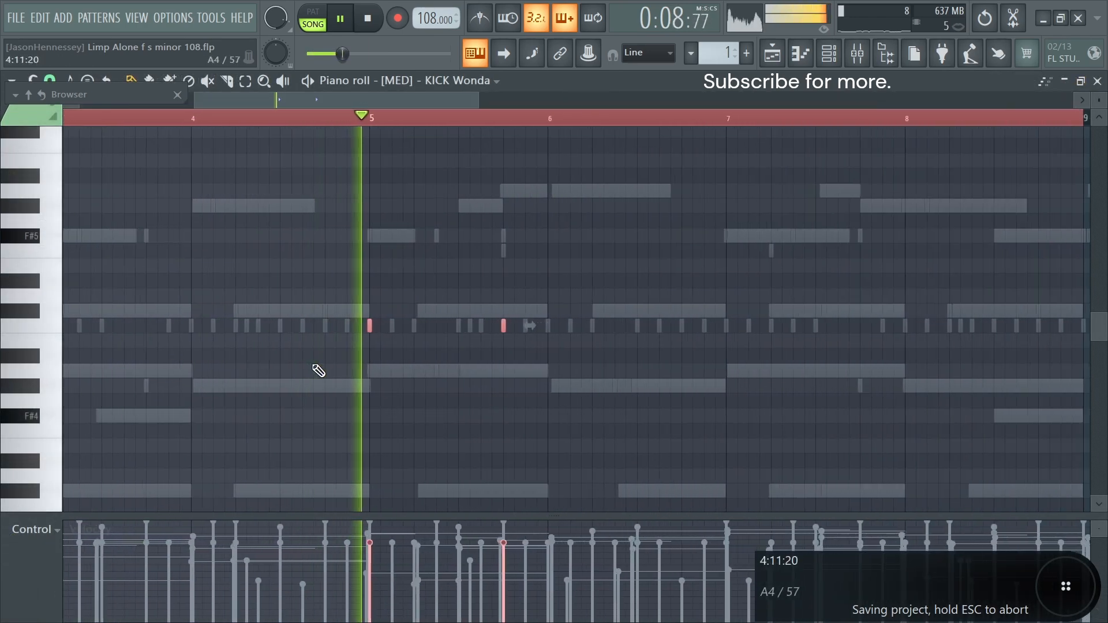
right_click(316, 404)
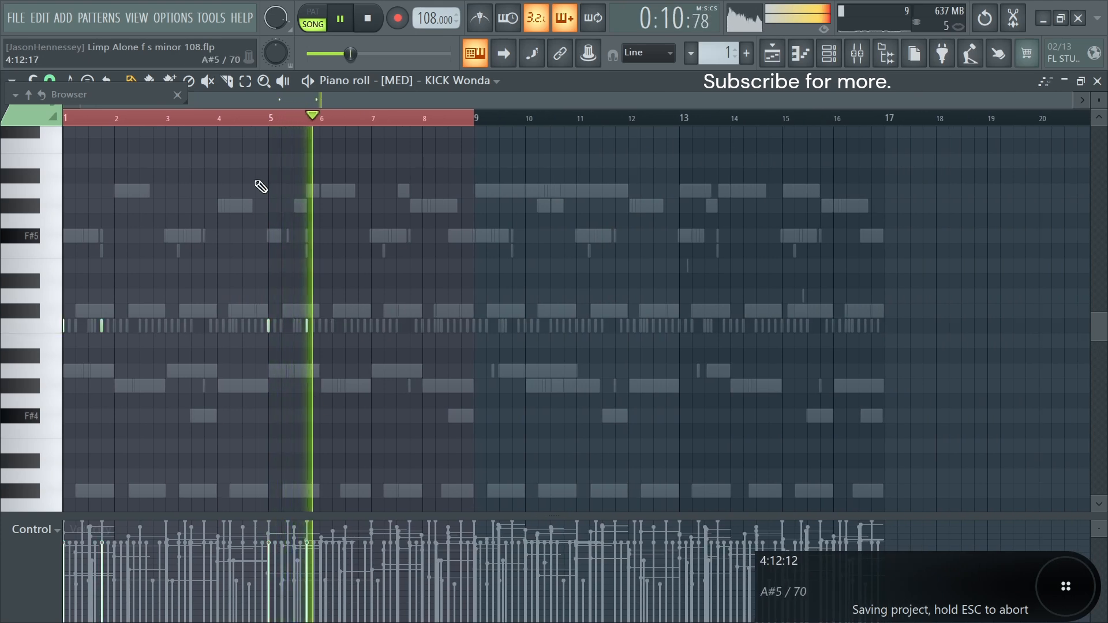
key("ctrl+b")
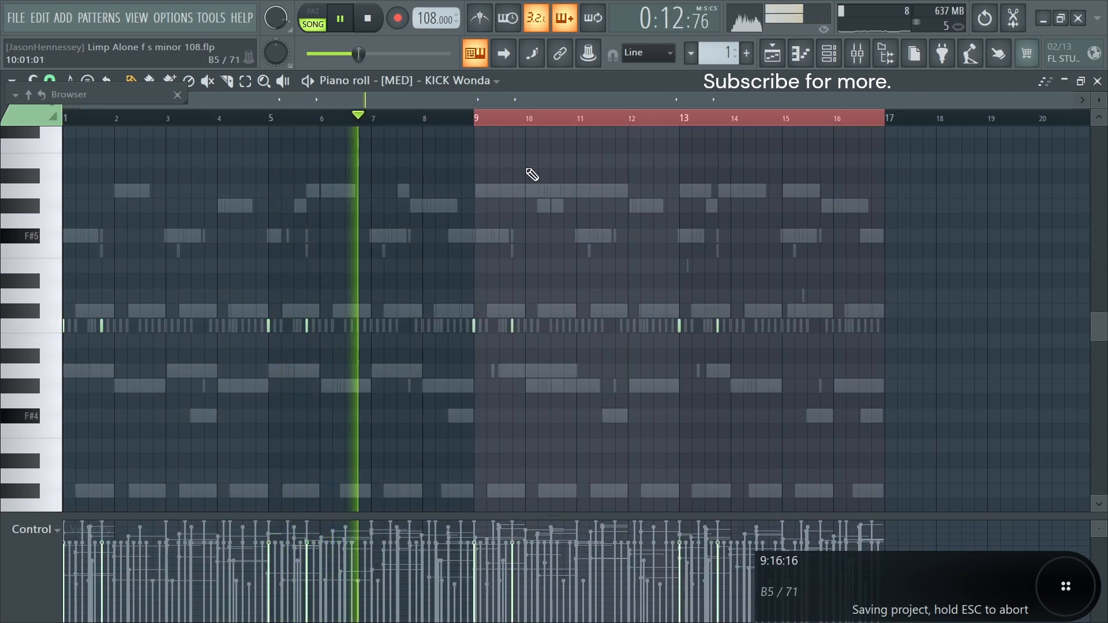
left_click_drag(502, 128, 54, 136)
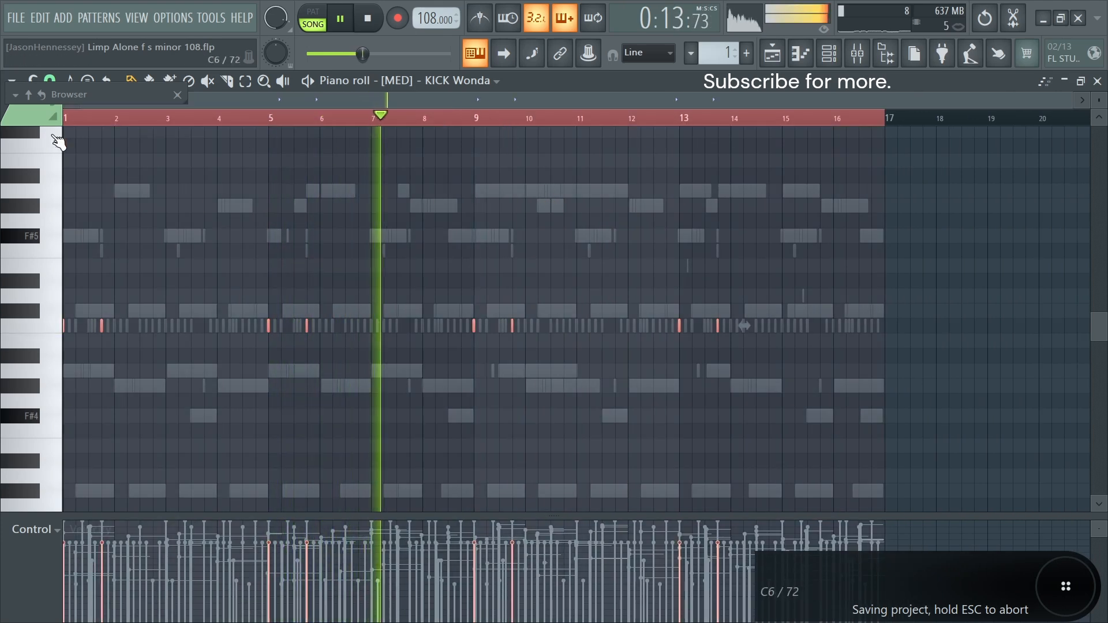
Audition samples in the Pi Kicks folder and replace the kick channel's sample with MICHIGAN KICK
left_click(887, 54)
left_click_drag(95, 359, 91, 368)
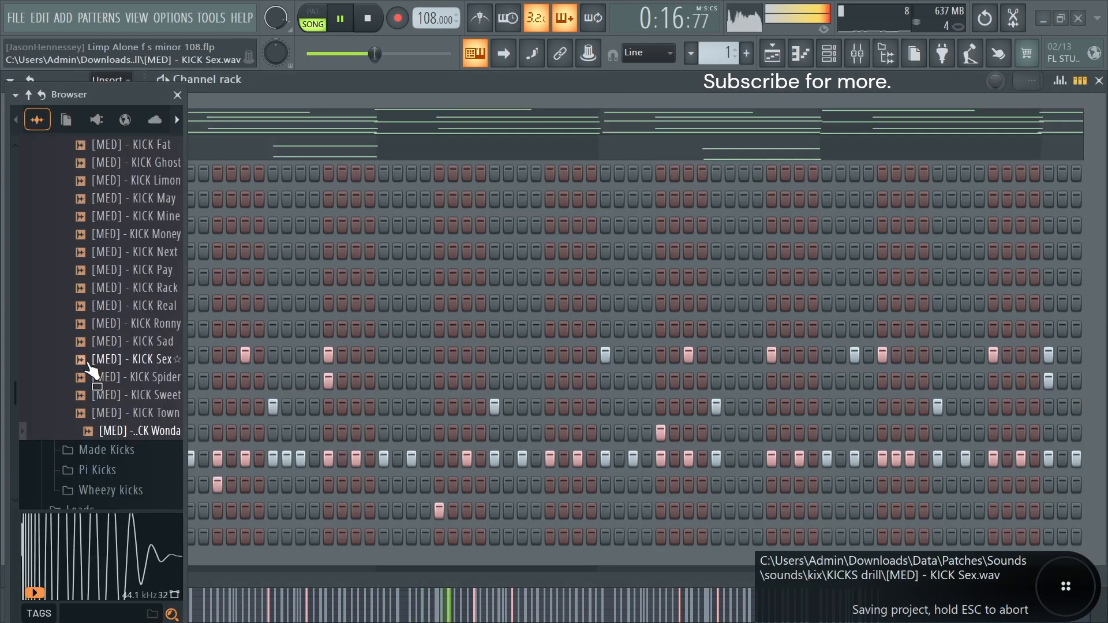
scroll(119, 382, "down", 2)
left_click(121, 368)
left_click(124, 418)
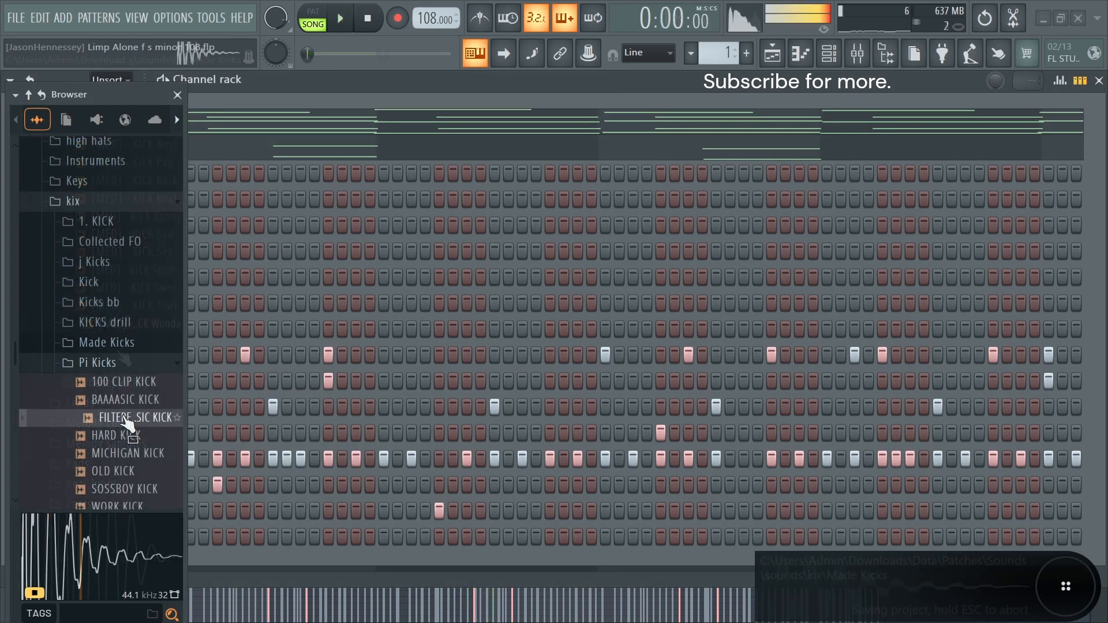
left_click(114, 441)
left_click_drag(113, 457, 145, 387)
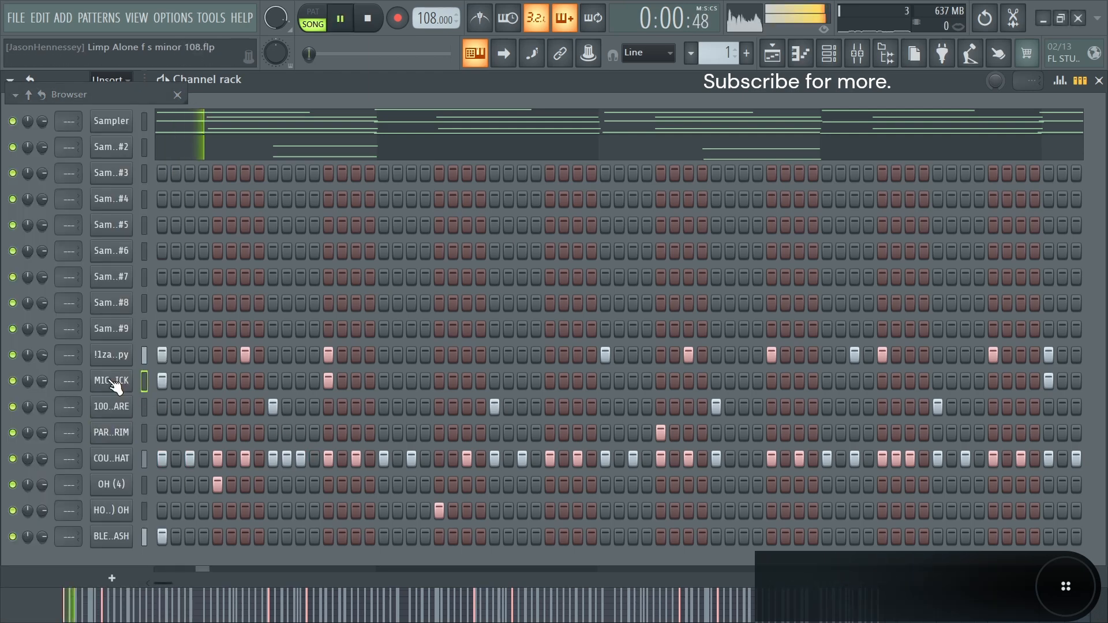
Reverse the polarity of the MICHIGAN KICK sample and play the beat with the kick's piano roll open
left_click(112, 382)
left_click(456, 362)
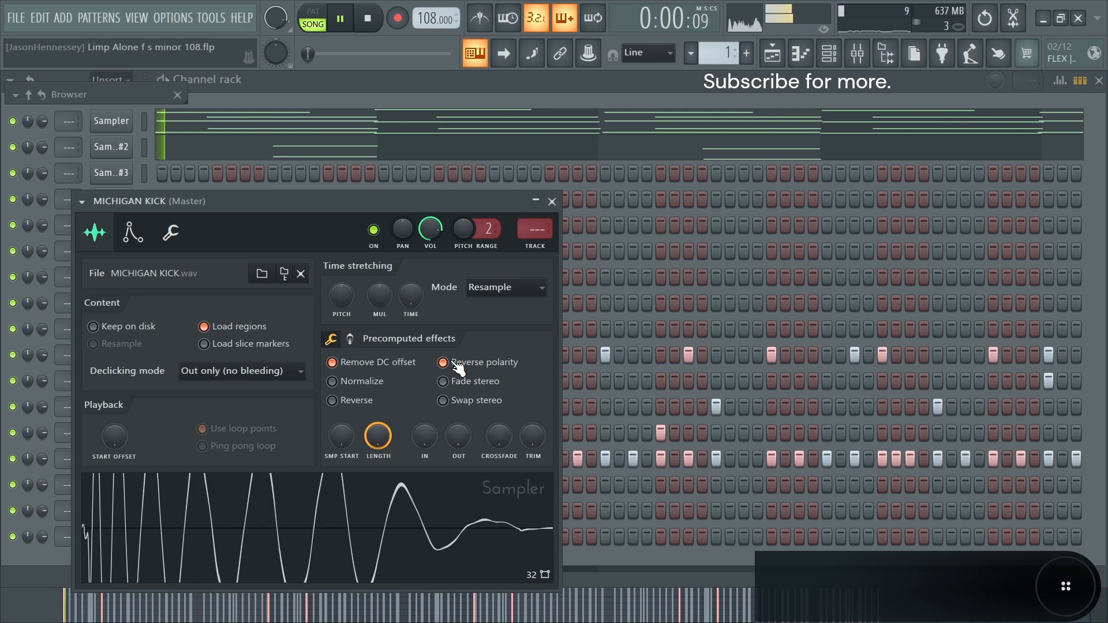
right_click(139, 373)
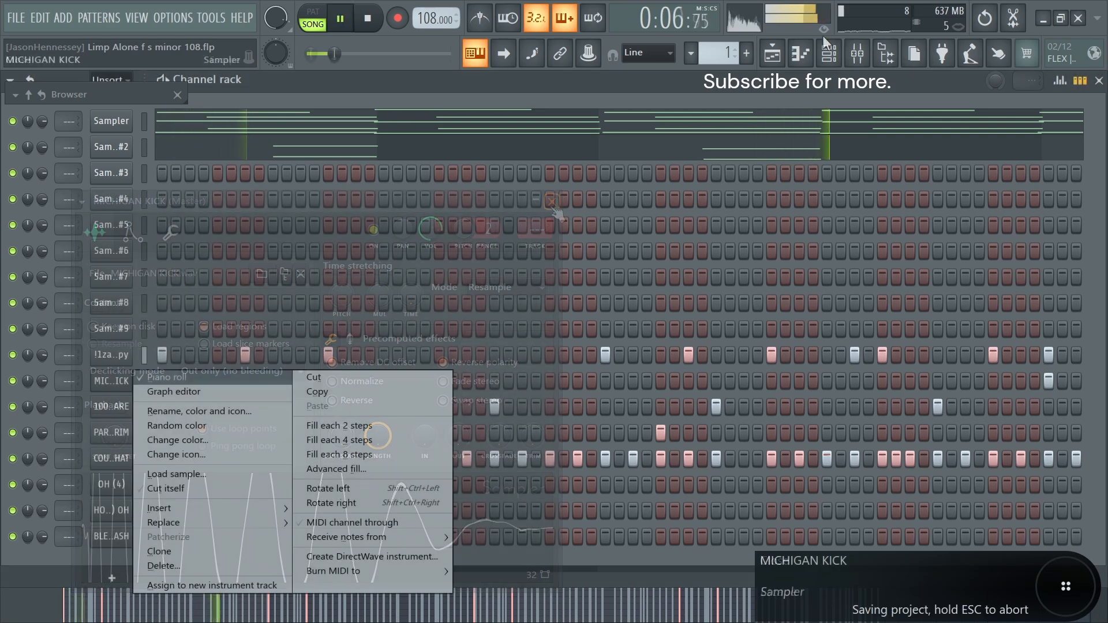
left_click(168, 382)
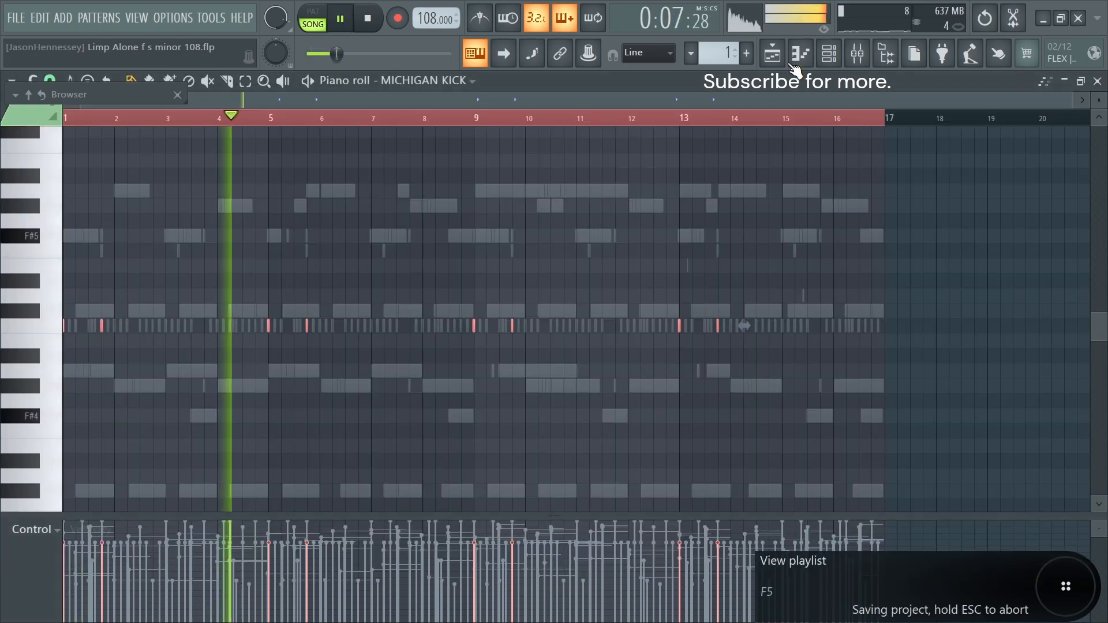
key("space")
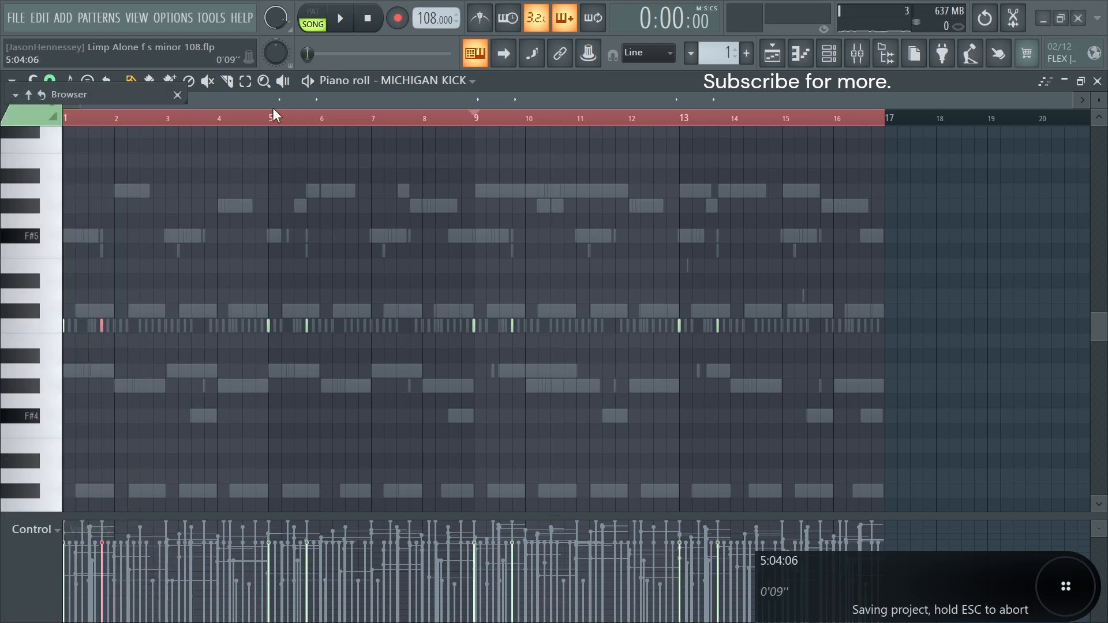
key("space")
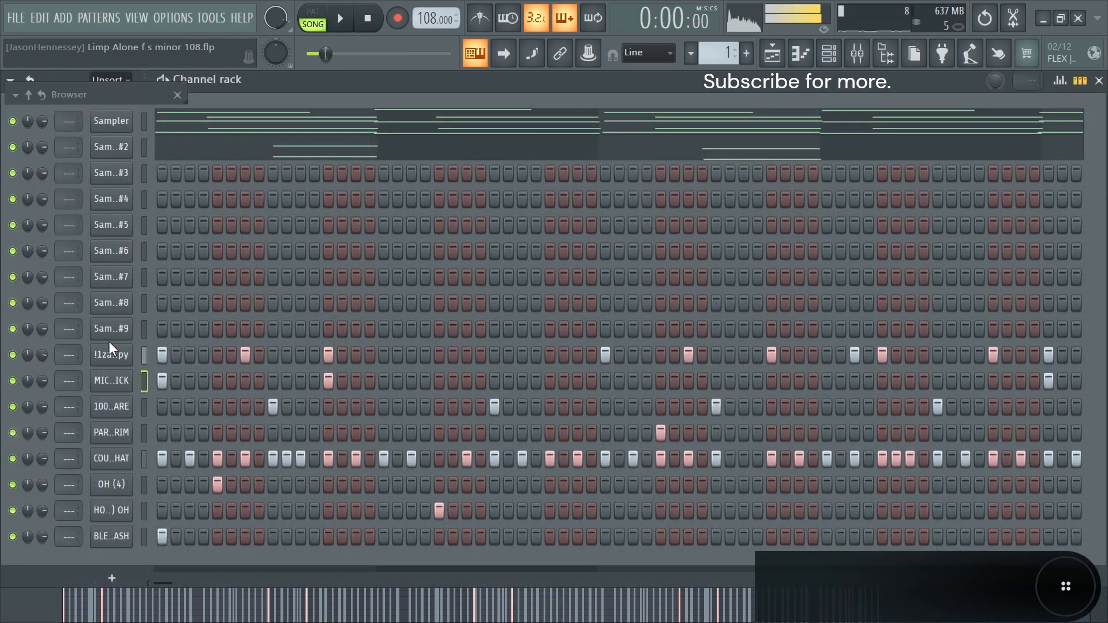
Route all drum channels from the 808 down to BLESSINGS CRASH to mixer tracks 5 to 12 and show the mixer
left_click_drag(143, 353, 140, 542)
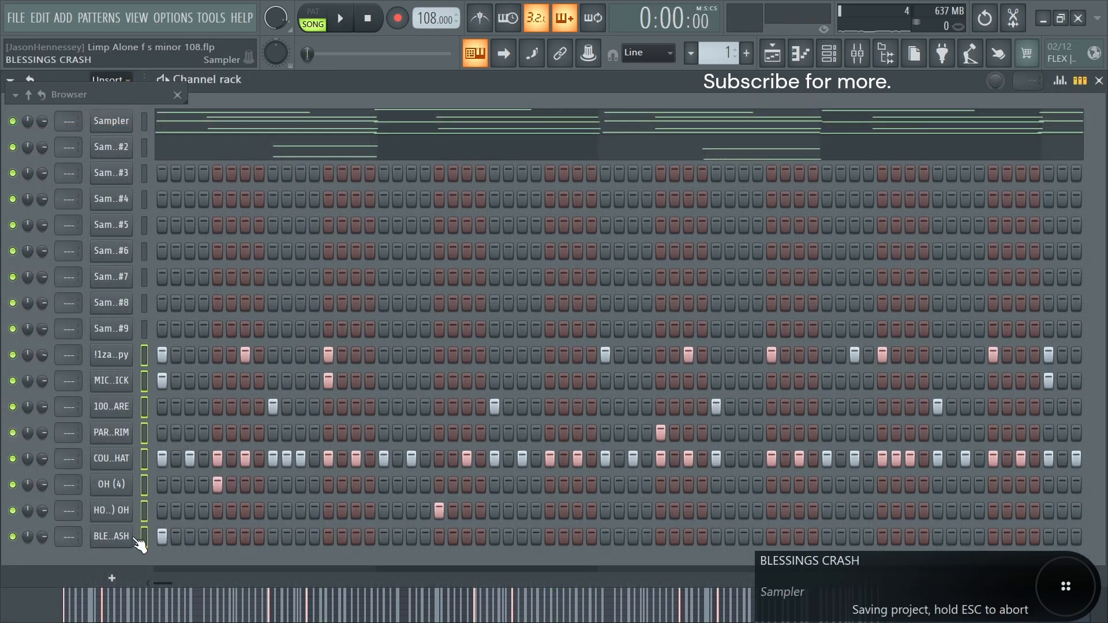
key("ctrl+l")
left_click(858, 56)
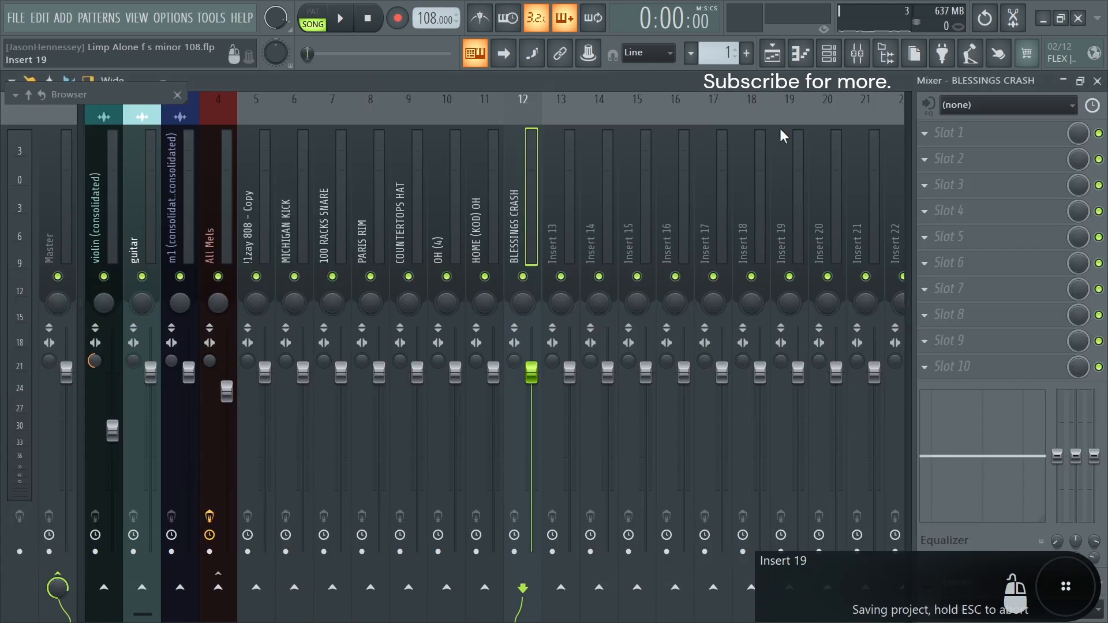
Load the Kicks mixer track state on the MICHIGAN KICK track during playback and disable its Maximus
key("space")
left_click(294, 243)
right_click(306, 329)
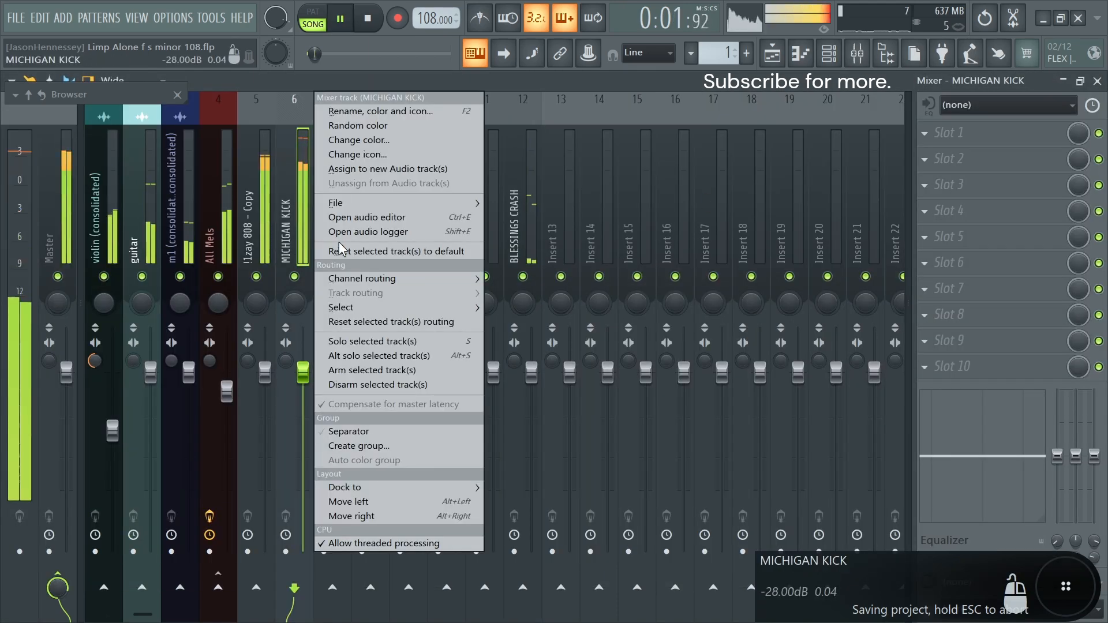
mouse_move(369, 203)
left_click(548, 462)
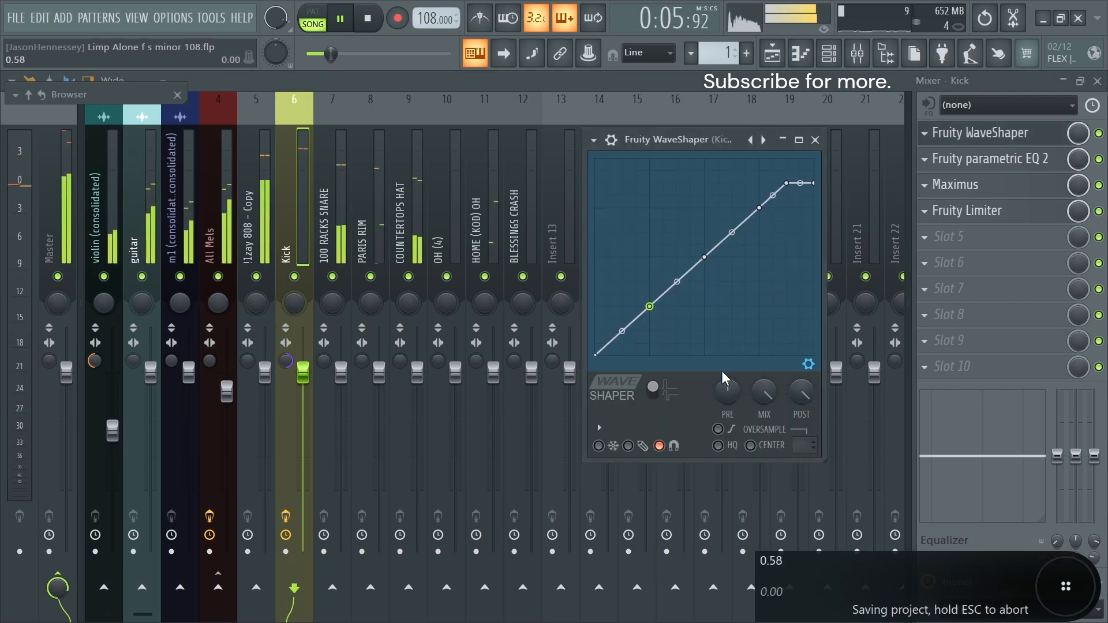
left_click(815, 140)
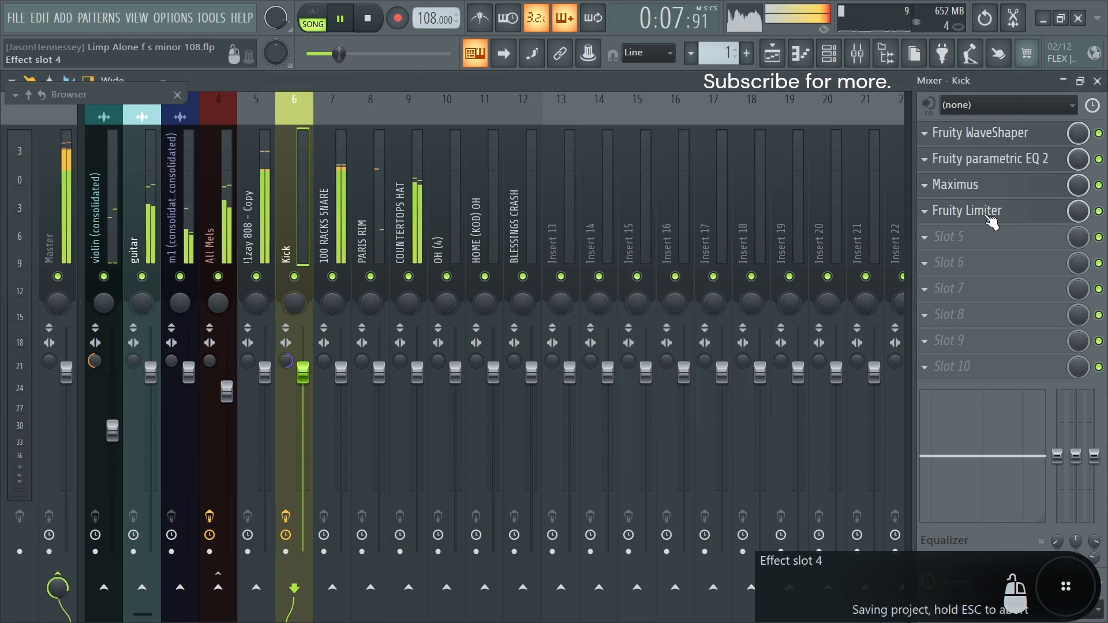
left_click(1099, 185)
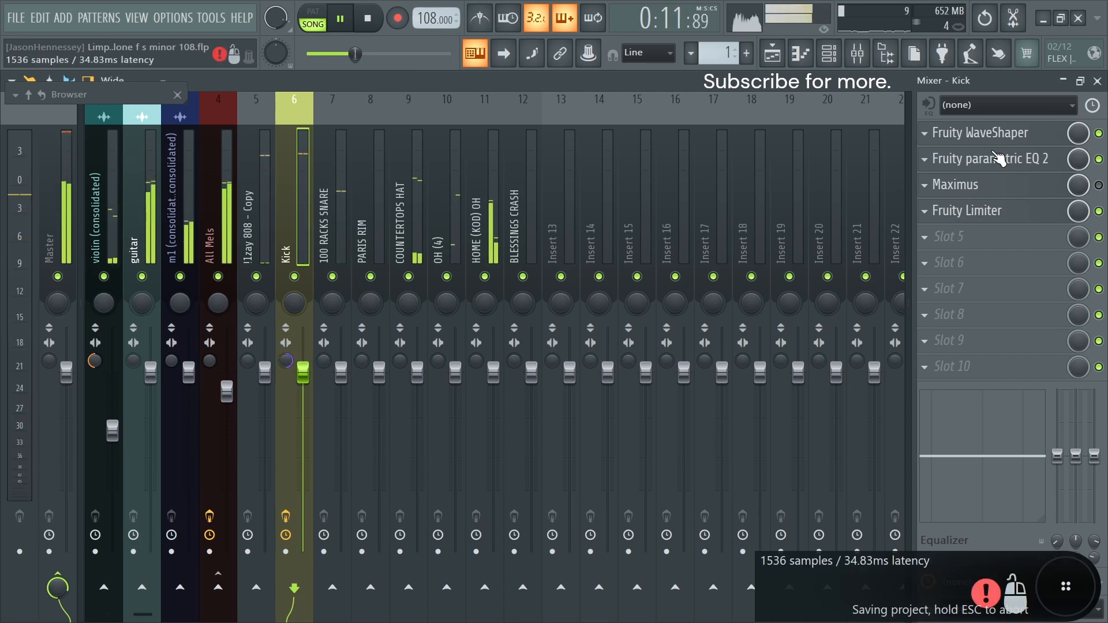
Toggle the kick's reverse polarity against the soloed 808 and lower the Kick mixer track's volume slightly
left_click(935, 158)
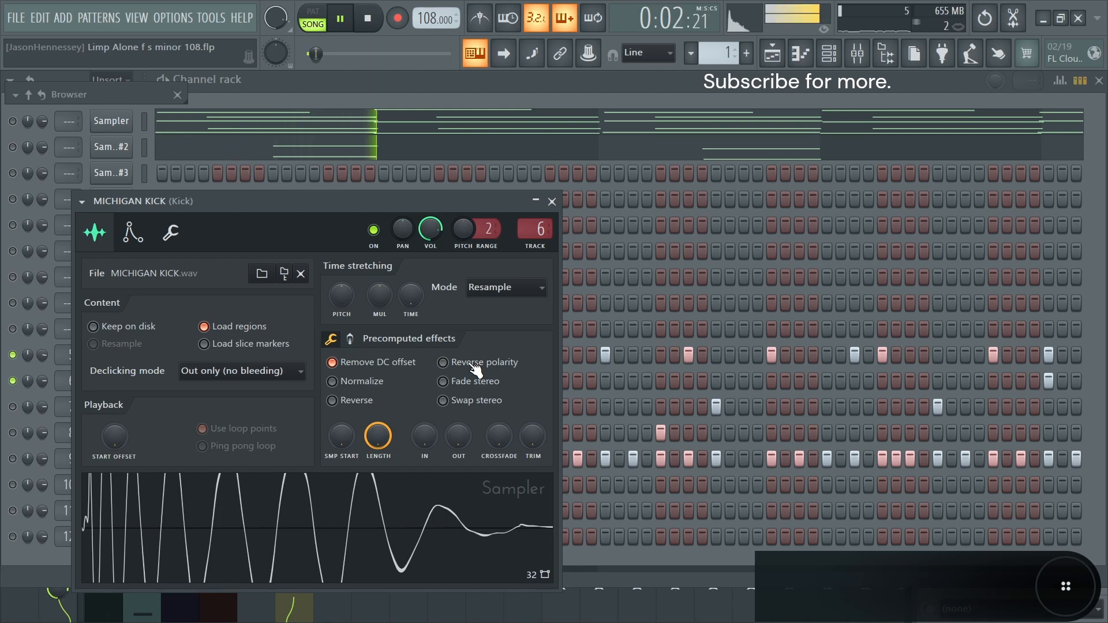
left_click(474, 368)
key("space")
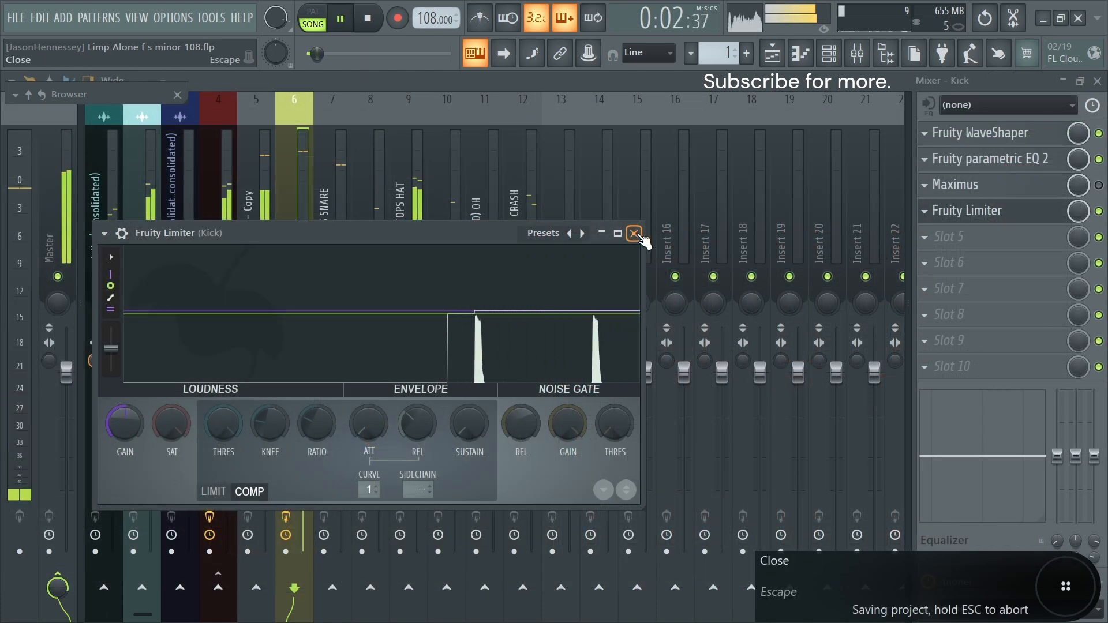
left_click(633, 233)
left_click_drag(303, 372, 302, 375)
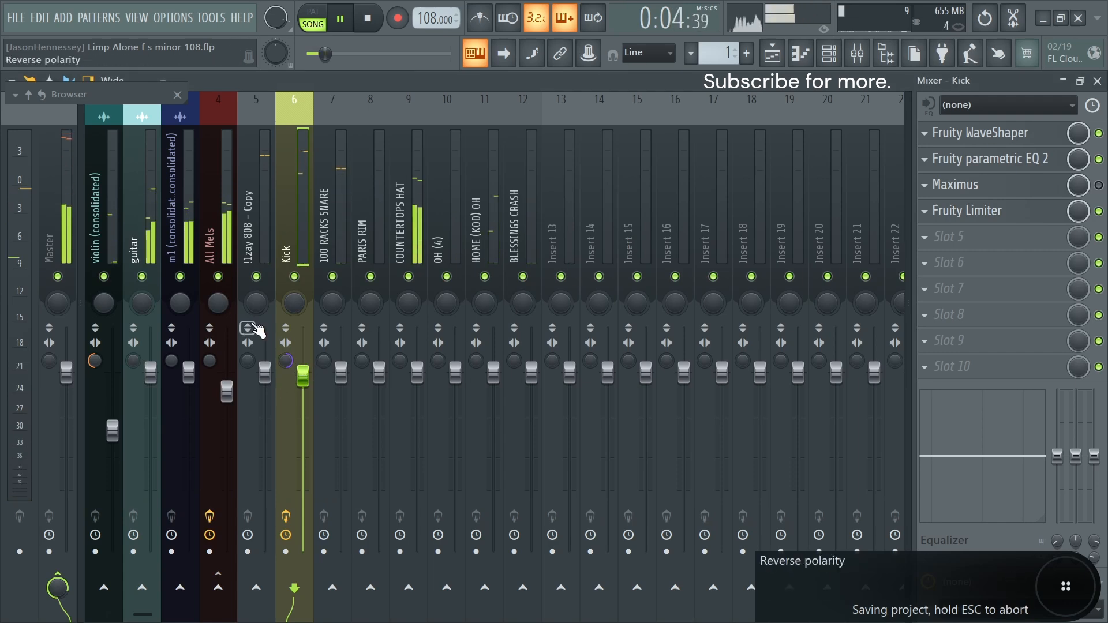
Load the 808s mixer track state on the 808's track and disable its Maximus
right_click(249, 363)
mouse_move(315, 203)
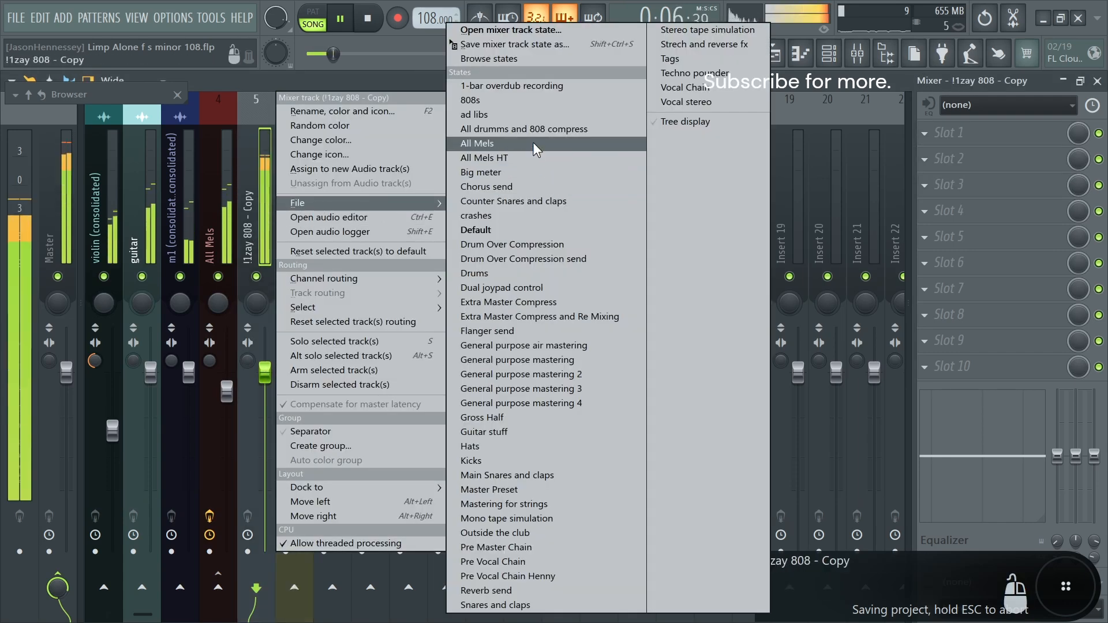
left_click(529, 100)
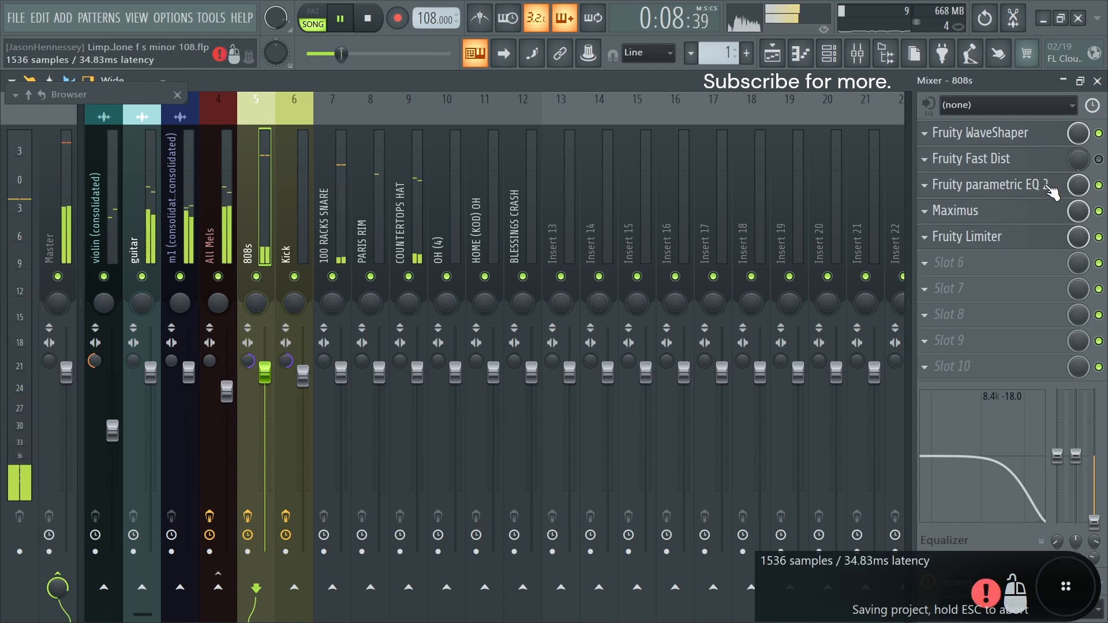
left_click(1098, 211)
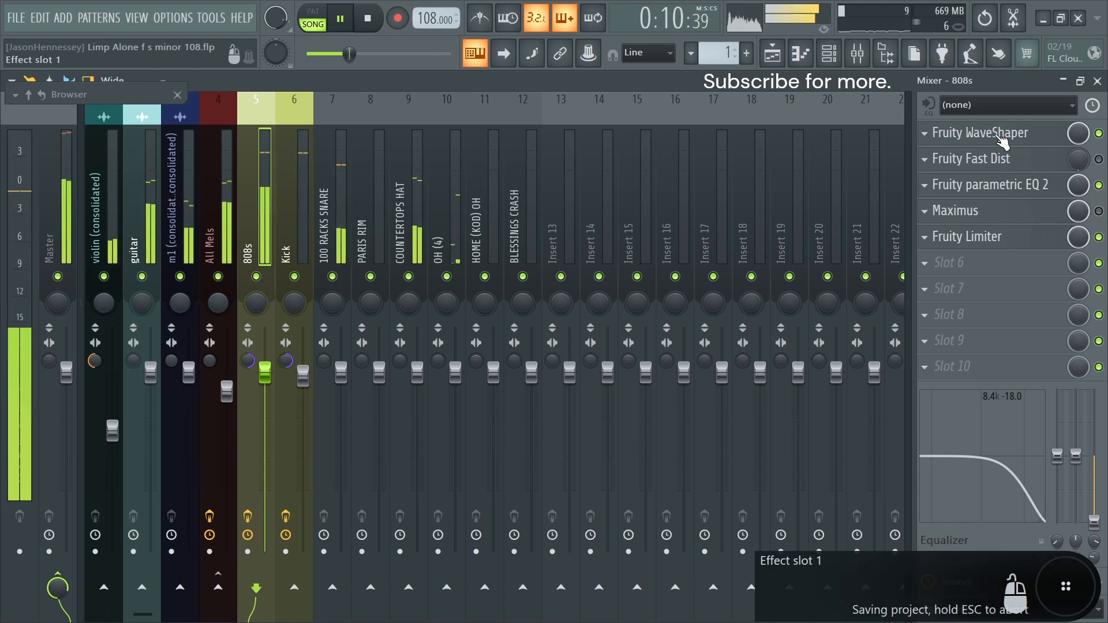
Raise the gain slightly in the 808s track's Fruity Limiter and stop playback
left_click(975, 236)
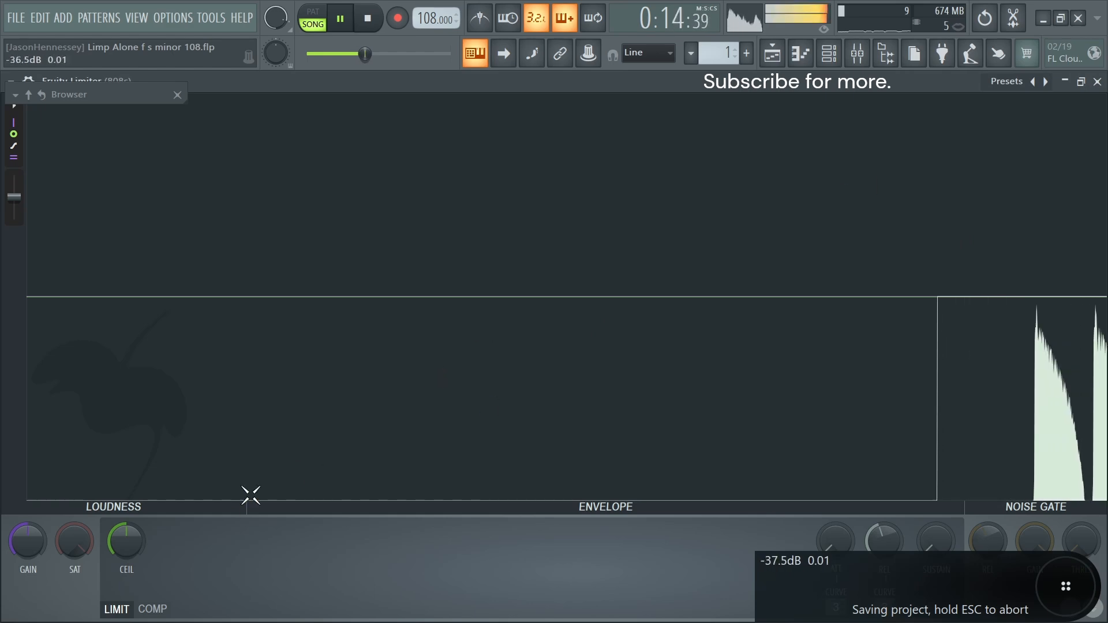
left_click_drag(27, 541, 28, 537)
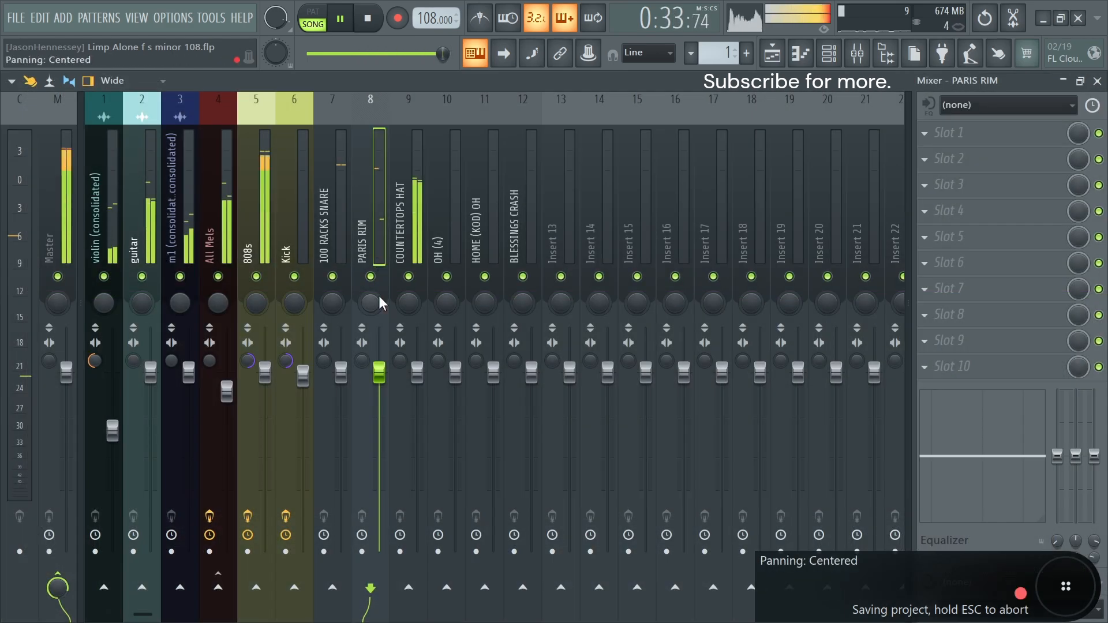
key("space")
Shift the COUNTERTOPS HAT, both open hat and crash mixer tracks to inserts 10 to 13 and route them to insert 14
left_click_drag(412, 232, 506, 241)
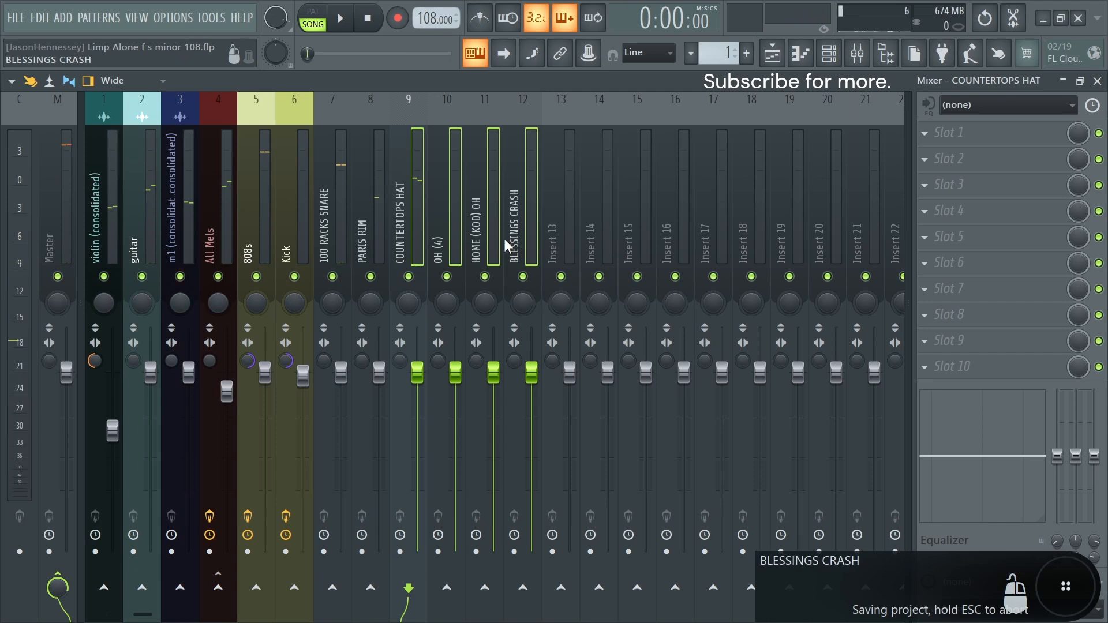
key("alt+Right")
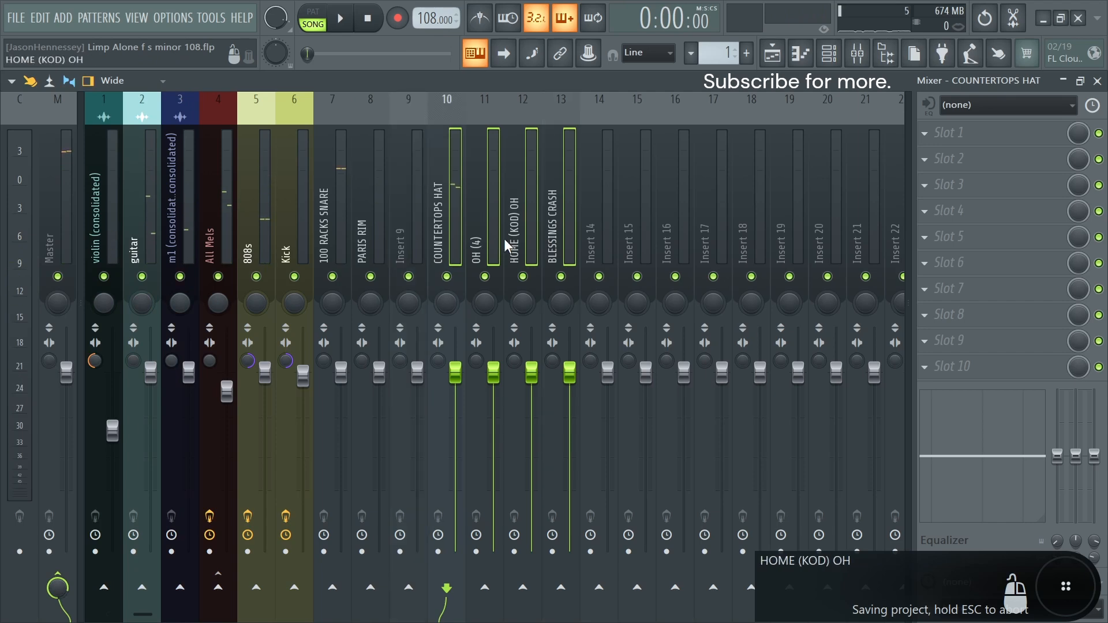
left_click(599, 587)
Load the Hats mixer track state on insert 14
right_click(617, 262)
mouse_move(651, 212)
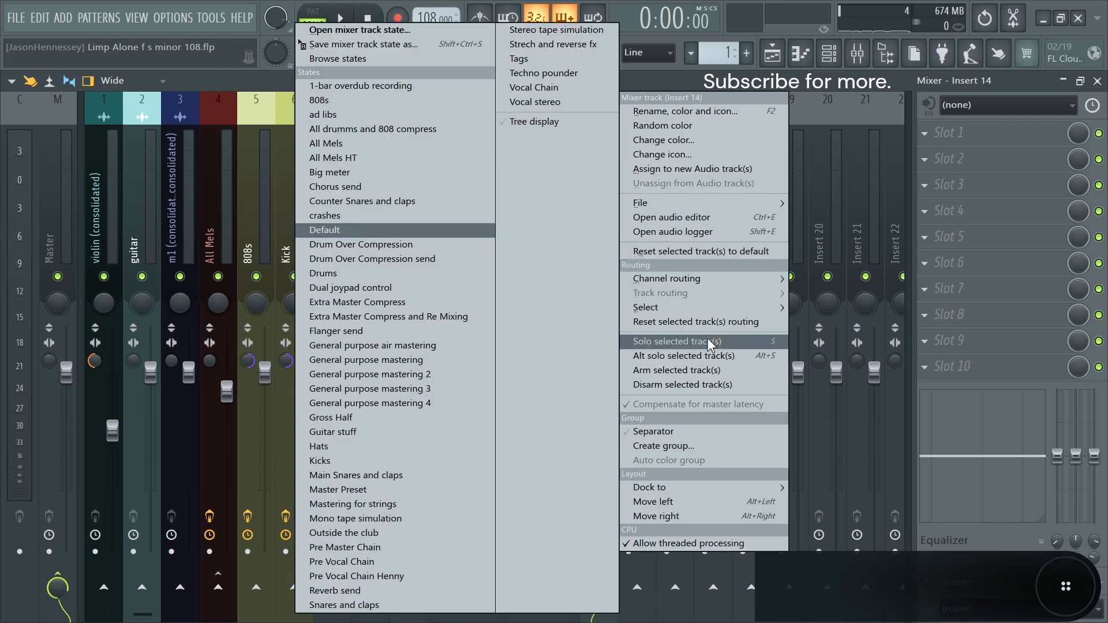
left_click(356, 445)
Set the BLESSINGS CRASH mixer track's stereo separation to about 97% separated
left_click(569, 252)
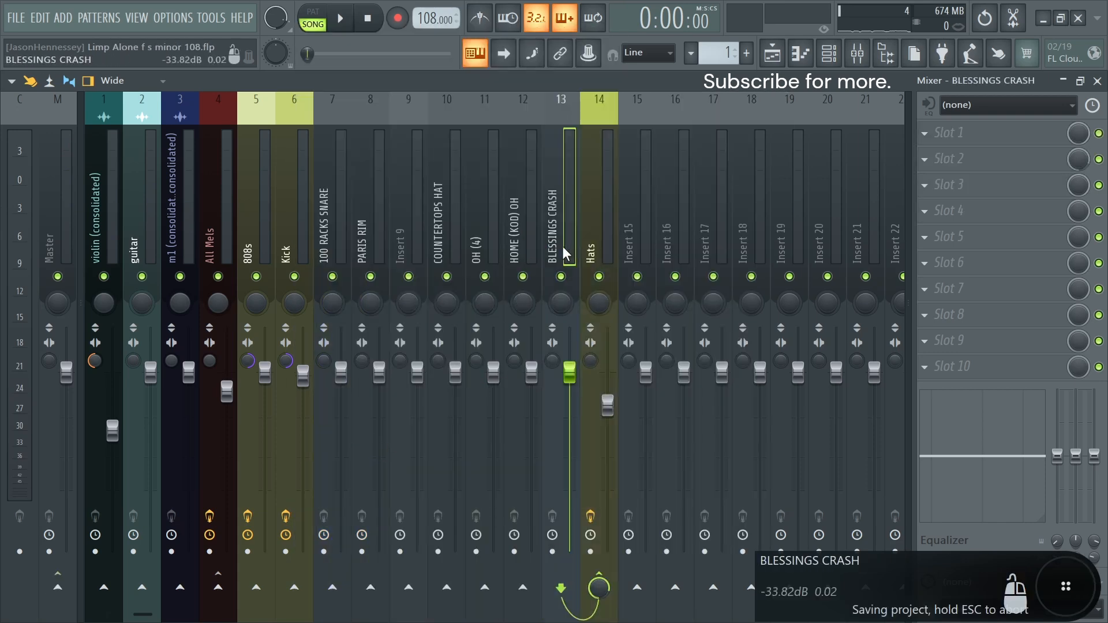
left_click_drag(552, 362, 553, 381)
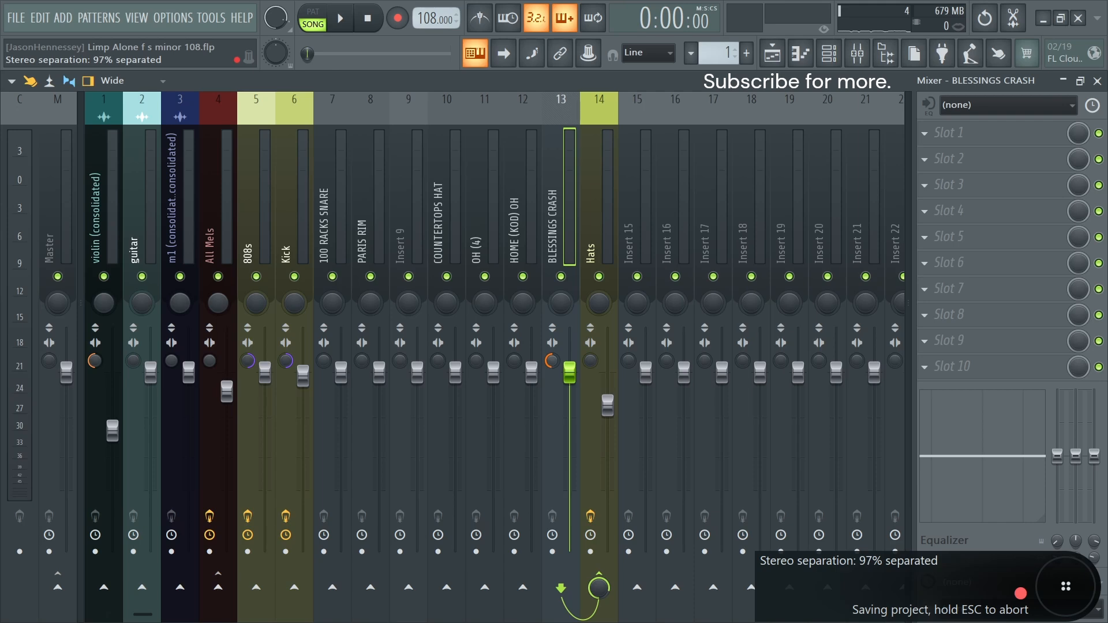
Widen the stereo separation of both open hats, slightly merge COUNTERTOPS HAT, and add a separator at insert 10
mouse_move(516, 359)
left_mouse_down()
mouse_move(515, 378)
mouse_move(476, 383)
mouse_move(441, 358)
left_mouse_up()
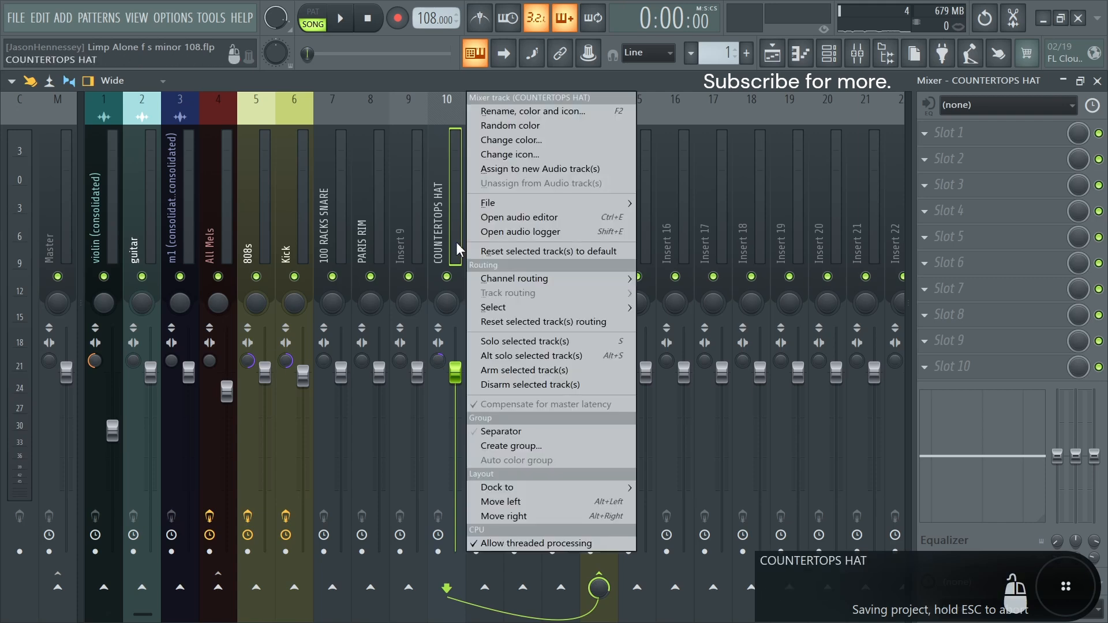
right_click(465, 404)
left_click(484, 429)
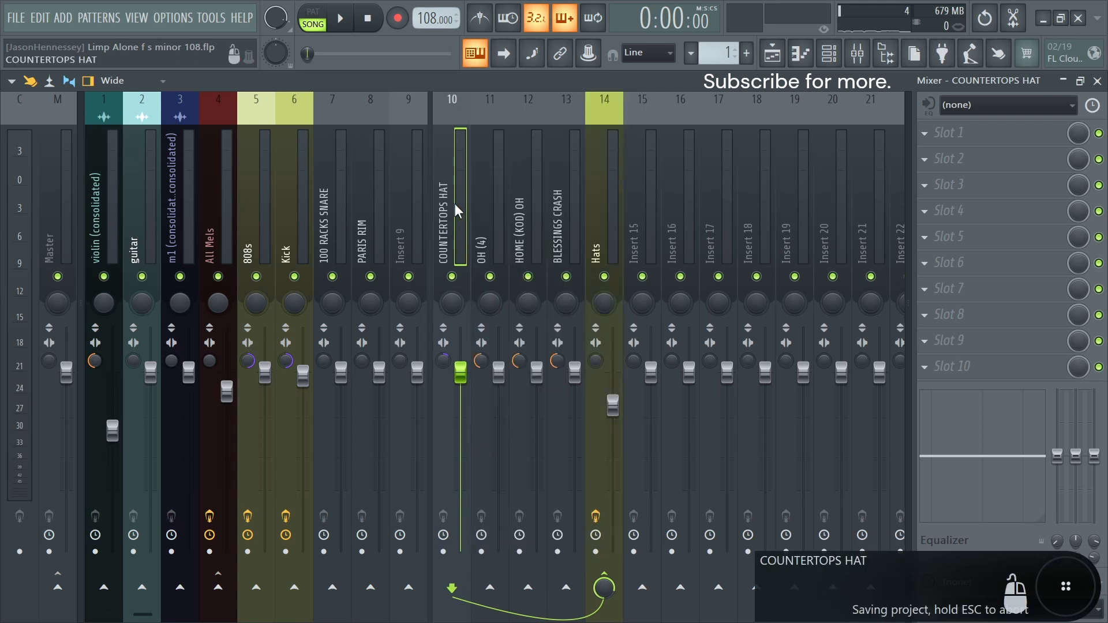
Switch the Hats track's Fruity Limiter to limit mode and slightly lower its ceiling during playback
left_click(615, 219)
key("space")
left_click(975, 210)
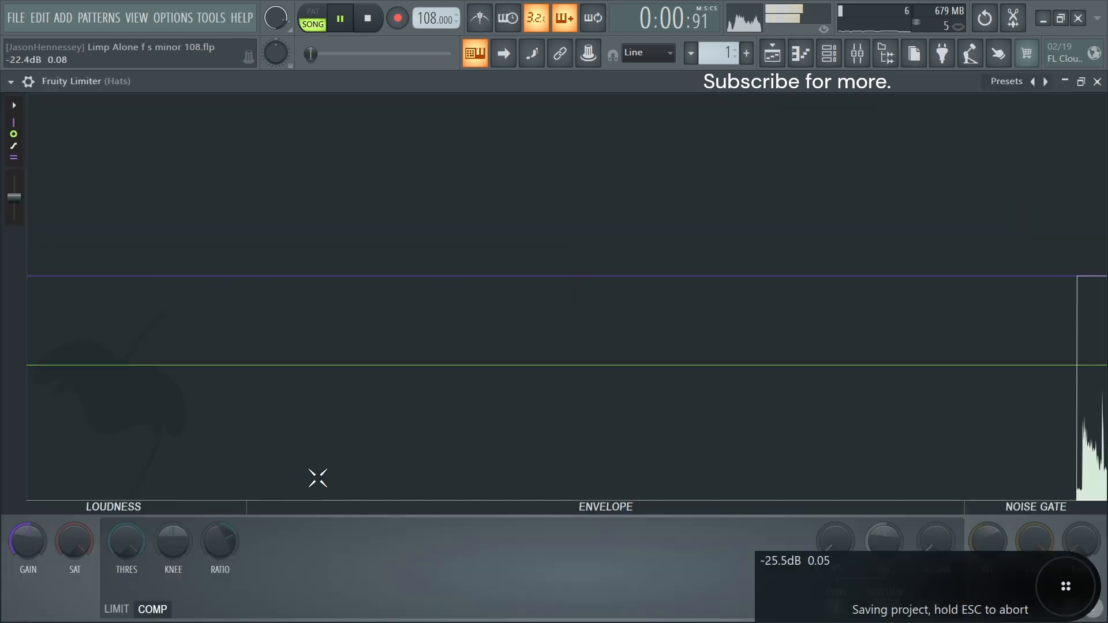
left_click(120, 610)
left_click_drag(125, 541, 122, 543)
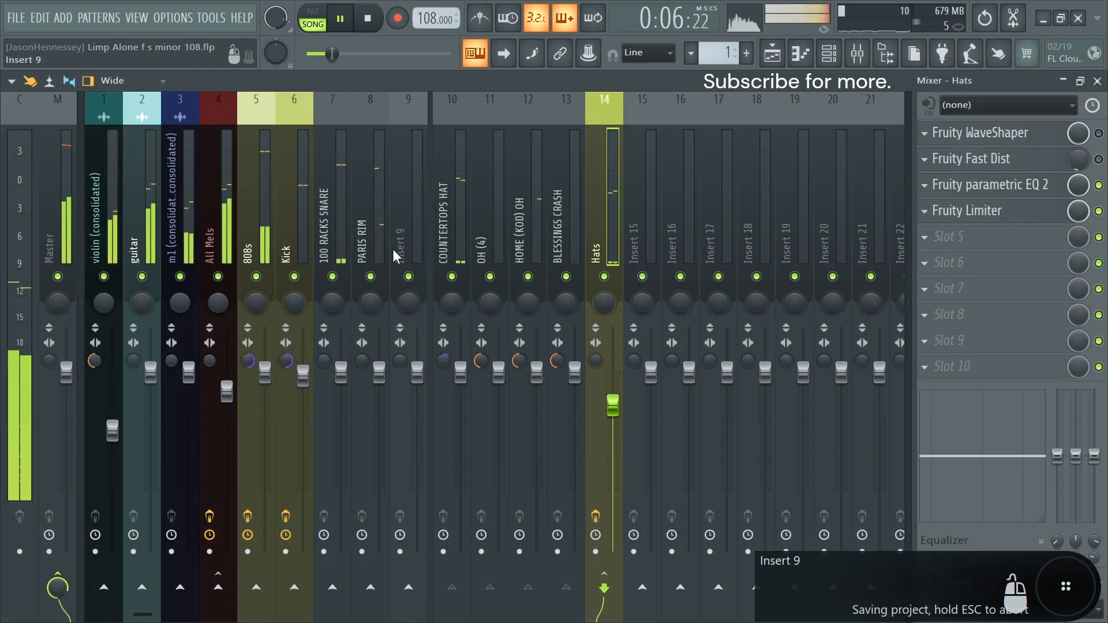
key("space")
Route the 100 RACKS SNARE and PARIS RIM tracks to insert 9 and load the Snares and claps mixer track state on it
left_click_drag(371, 244, 341, 250)
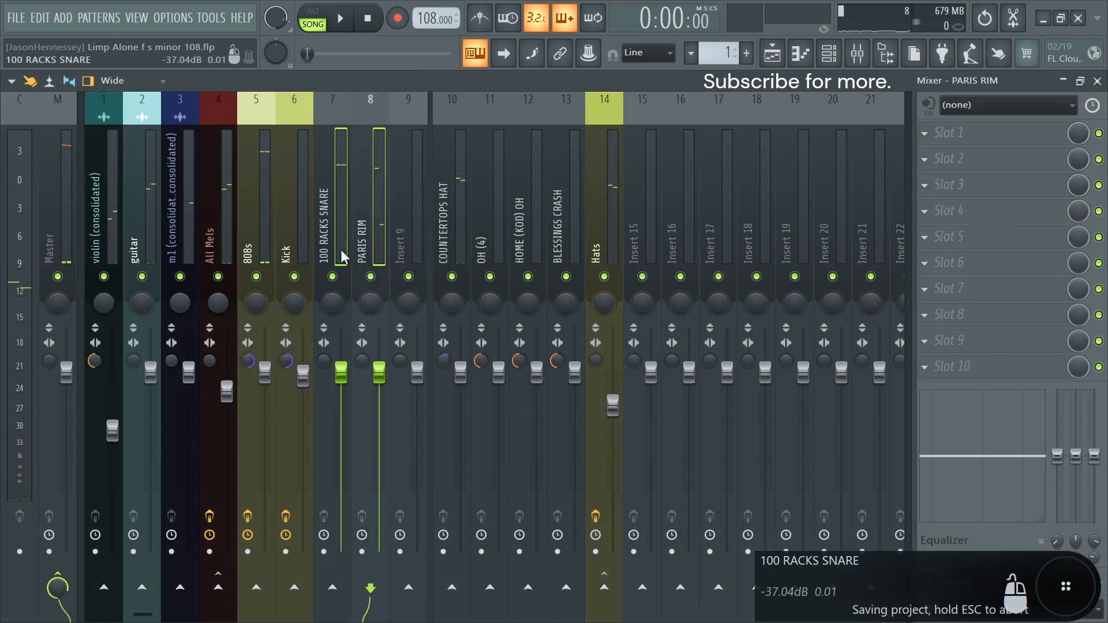
right_click(411, 193)
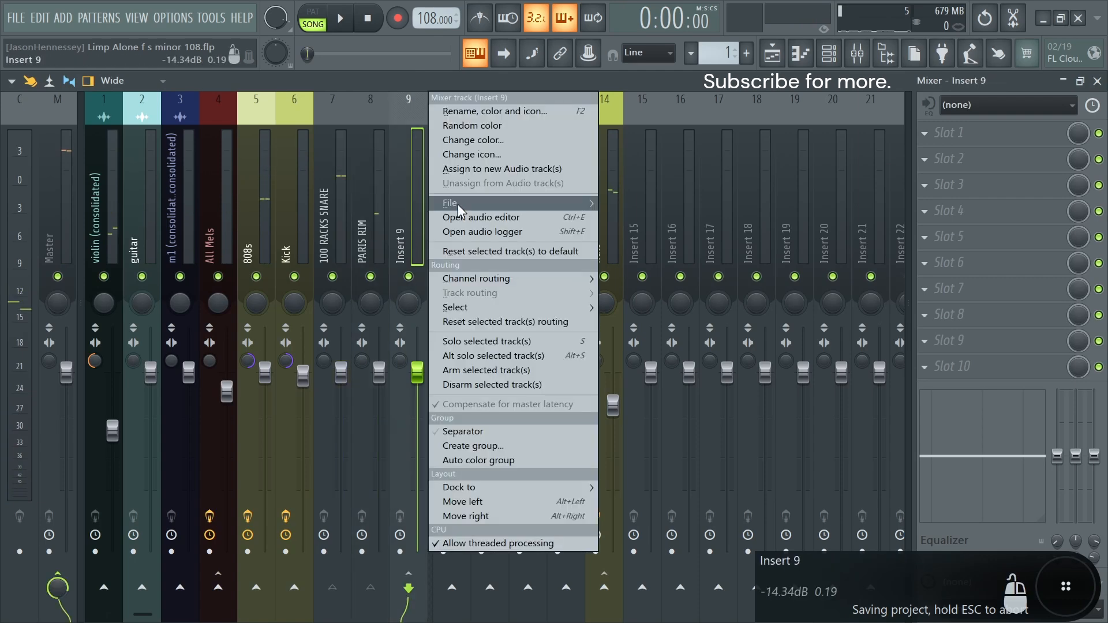
mouse_move(453, 202)
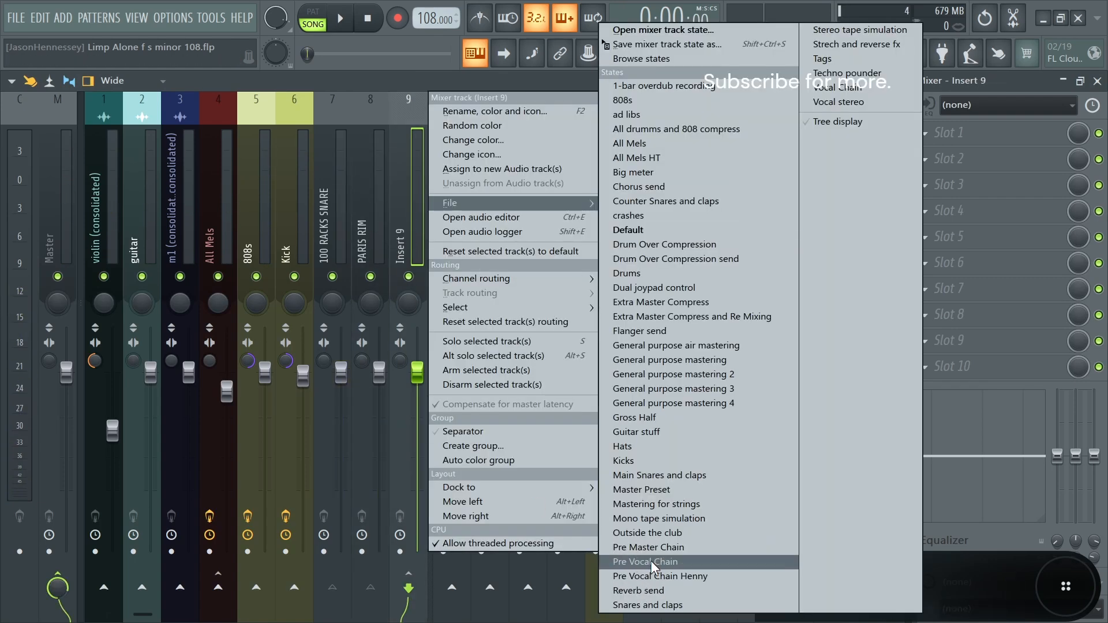
left_click(651, 605)
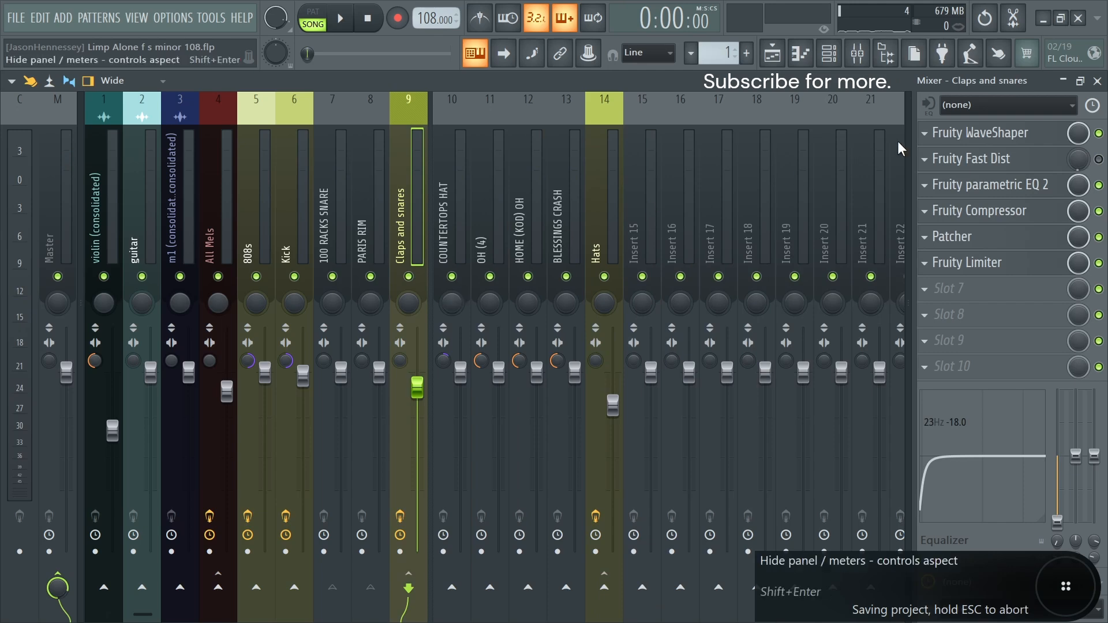
On the Claps and snares track, set the Fruity WaveShaper pre amp to about 152% and the Patcher's Fruity Limiter gain to about 2.4 dB
left_click(1017, 141)
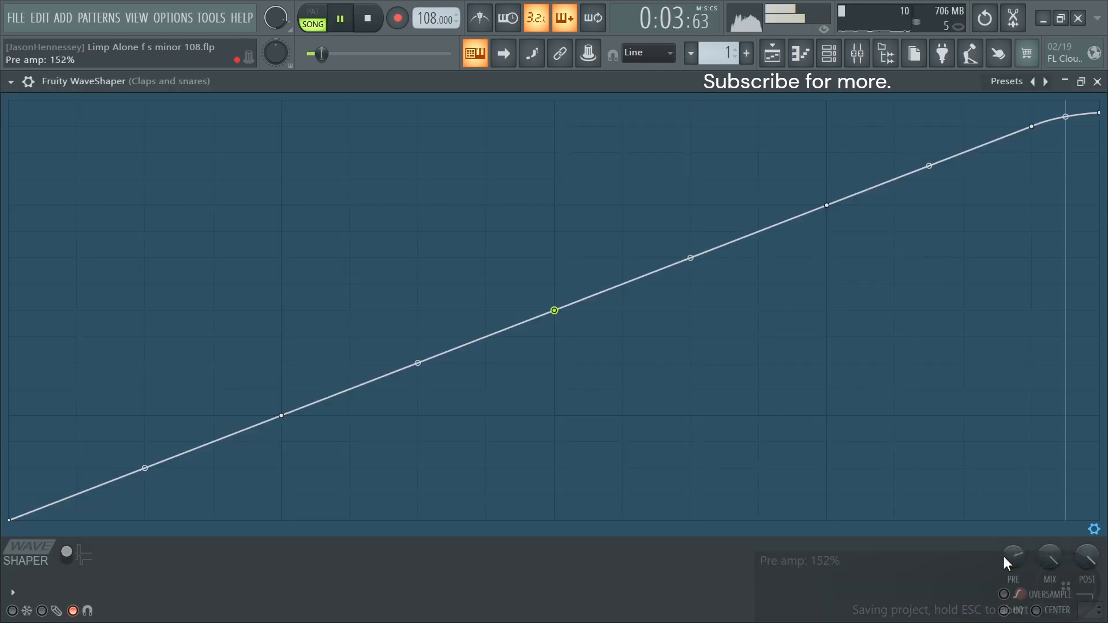
left_click(1096, 81)
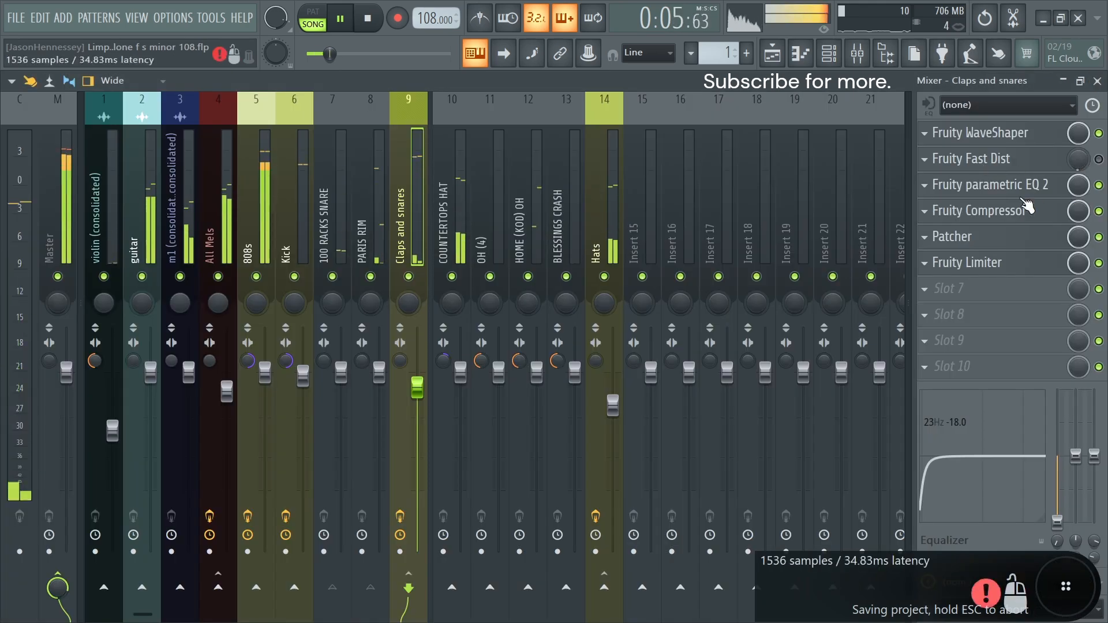
left_click(994, 242)
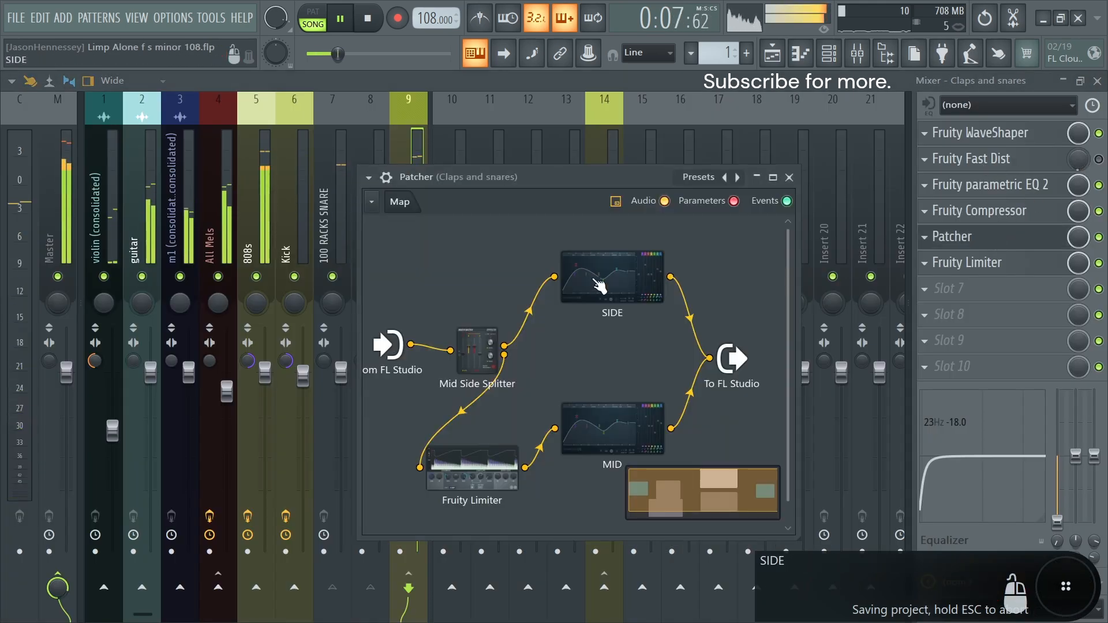
double_click(474, 461)
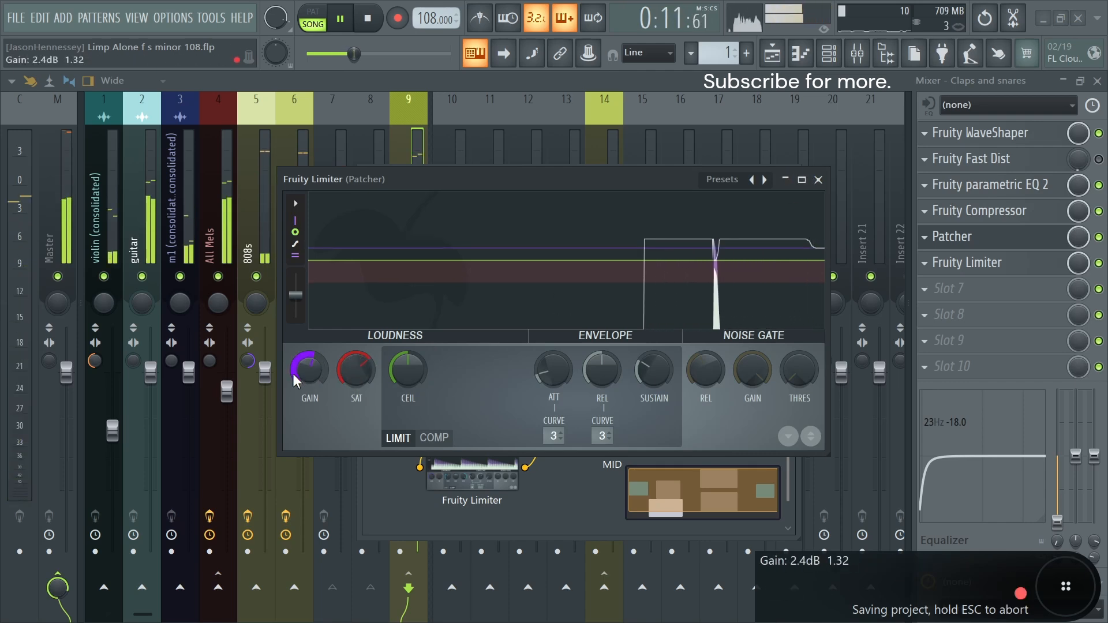
left_click(818, 179)
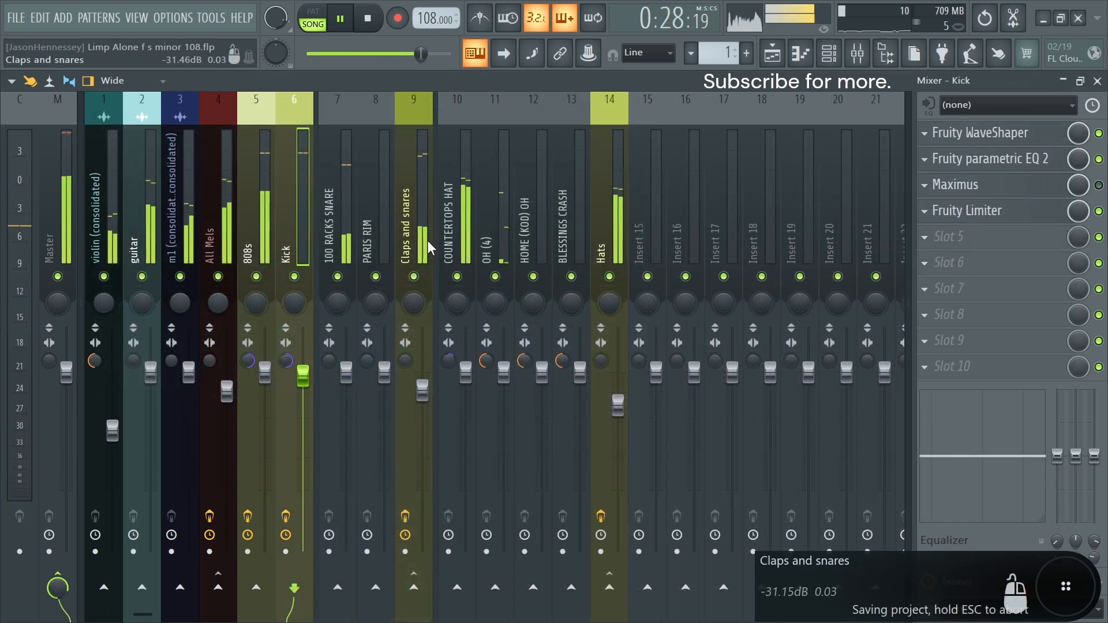
Stop playback and route the Kick, Claps and snares, and Hats tracks to insert 15
key("space")
left_click(418, 216, "ctrl")
left_click(607, 231, "ctrl")
left_click(647, 588)
Load the Drums mixer track state on insert 15 and add a separator before it
right_click(613, 223)
right_click(653, 229)
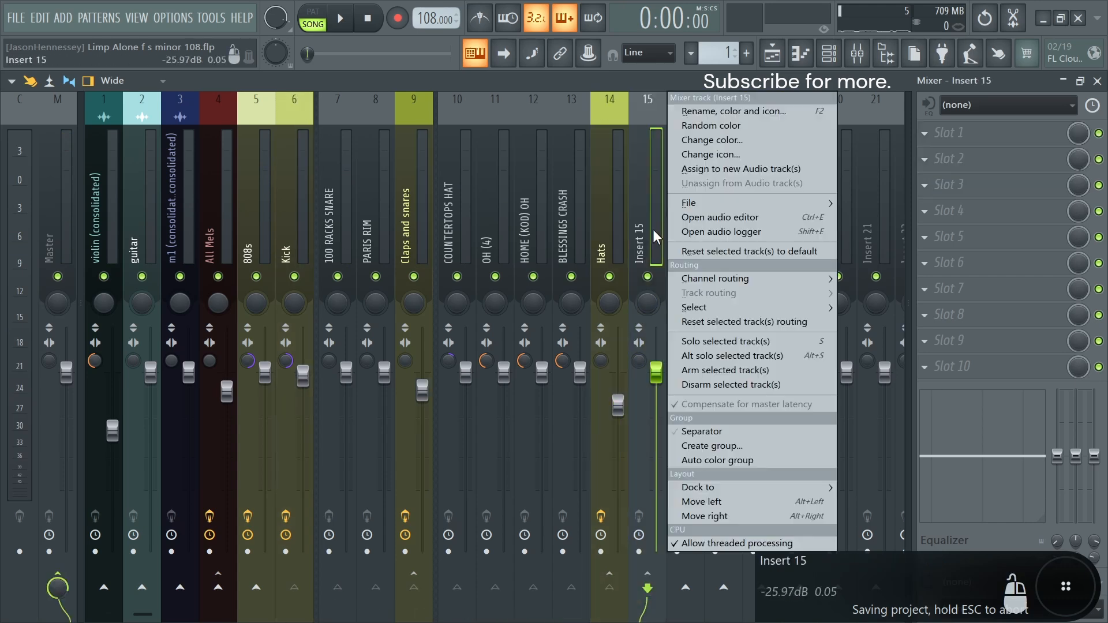
left_click(380, 270)
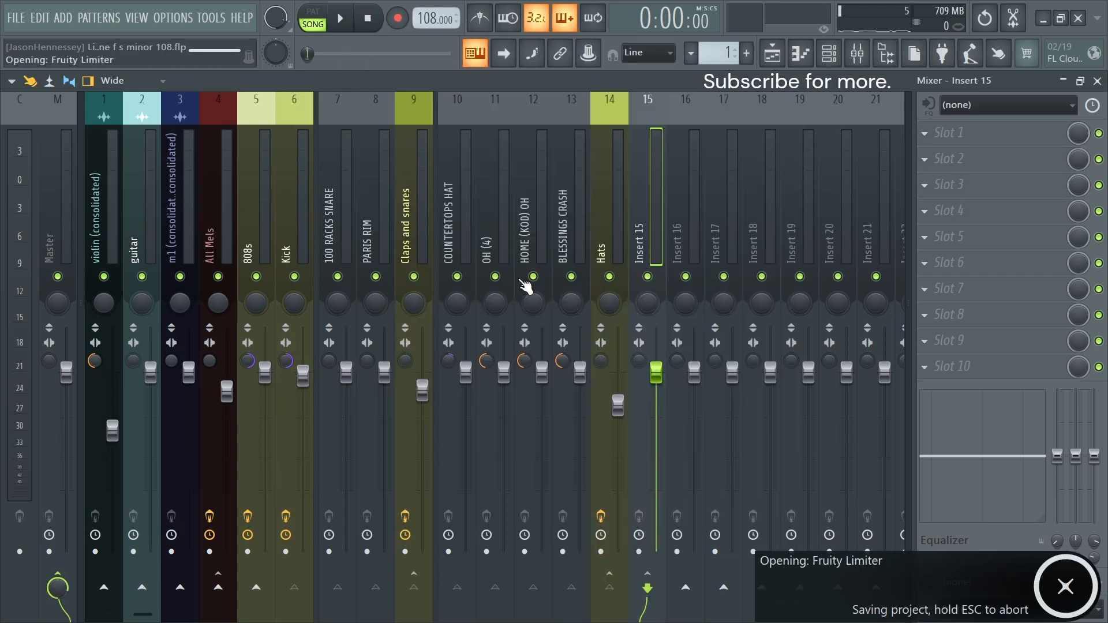
right_click(653, 239)
left_click(709, 436)
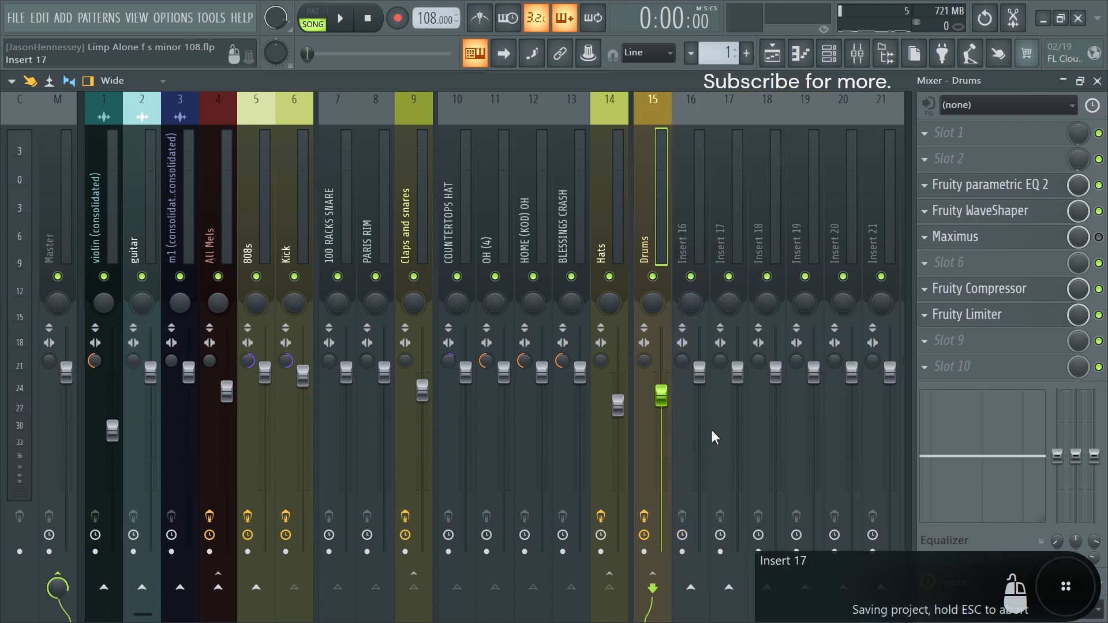
Raise the pre amp slightly in the Drums track's Fruity WaveShaper while the song plays
left_click(954, 211)
key("space")
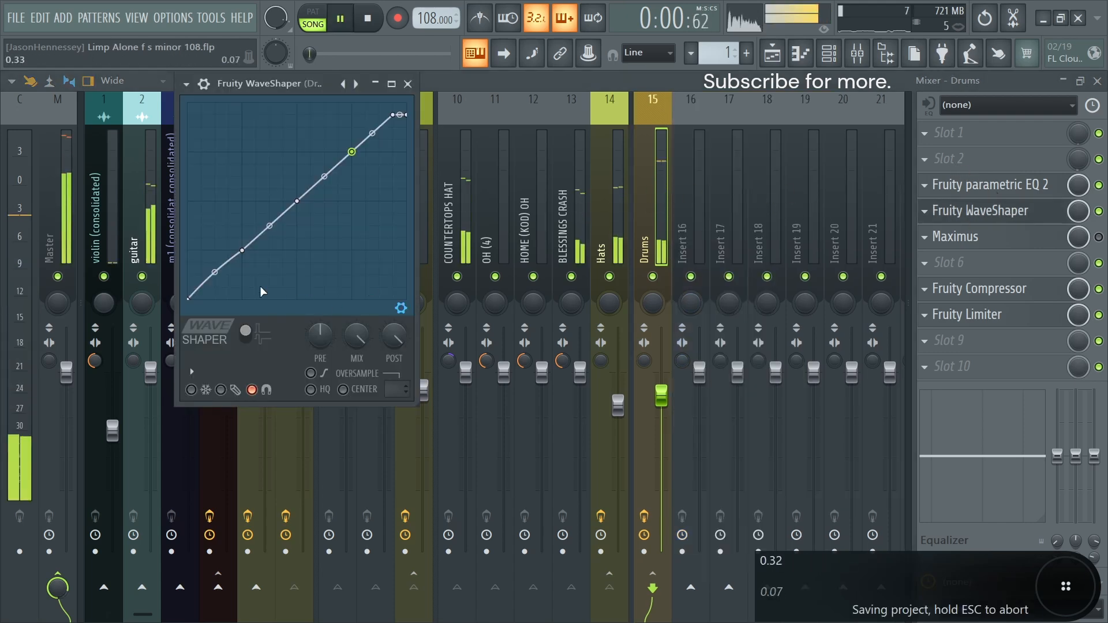
left_click_drag(321, 333, 320, 330)
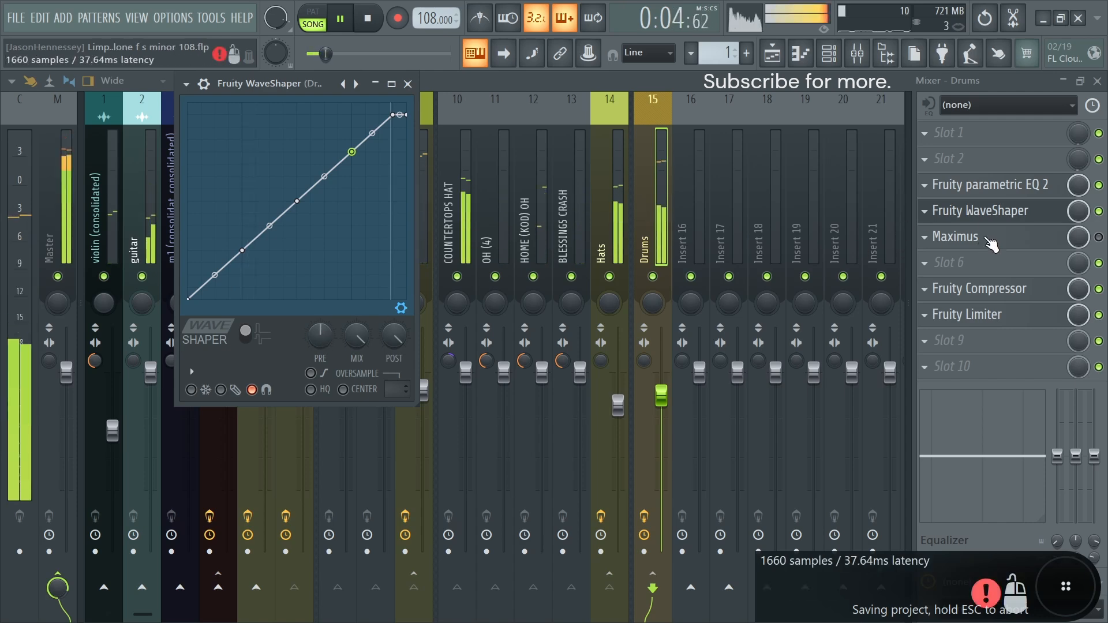
Fine-tune the Drums track's Fruity Compressor, stop playback, and set the track's volume to about 95%
left_click(958, 316)
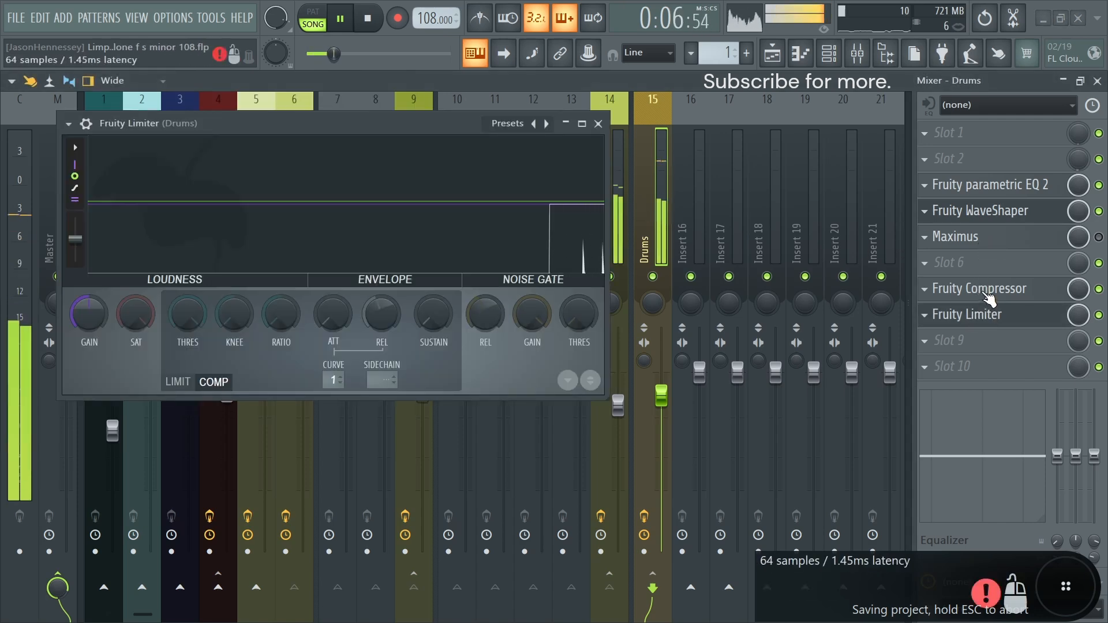
left_click(977, 288)
left_click_drag(641, 401, 640, 392)
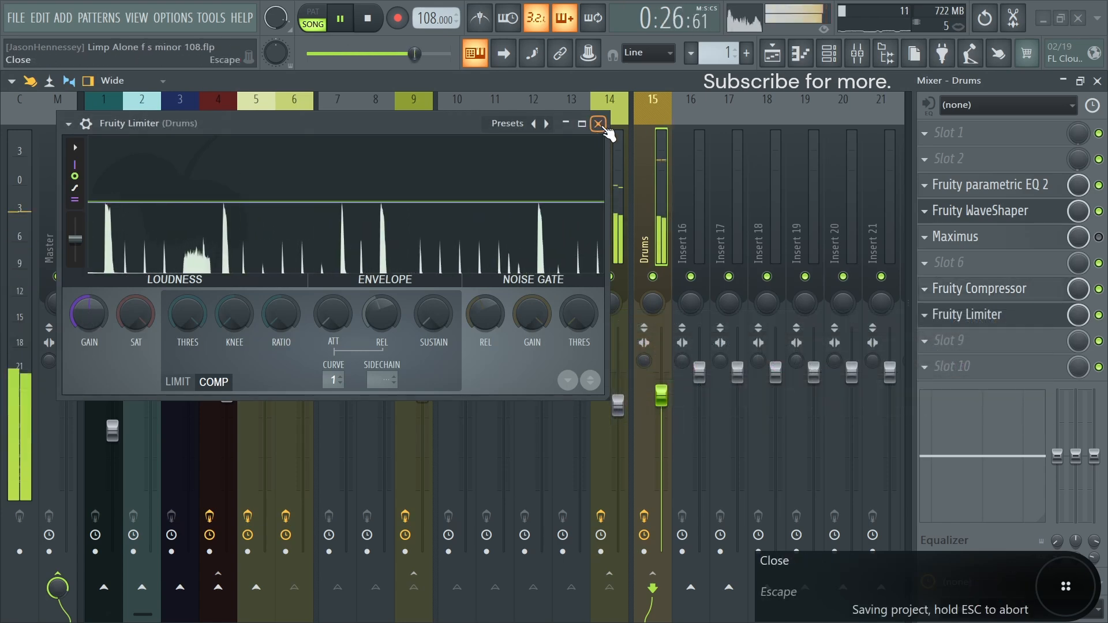
left_click(598, 123)
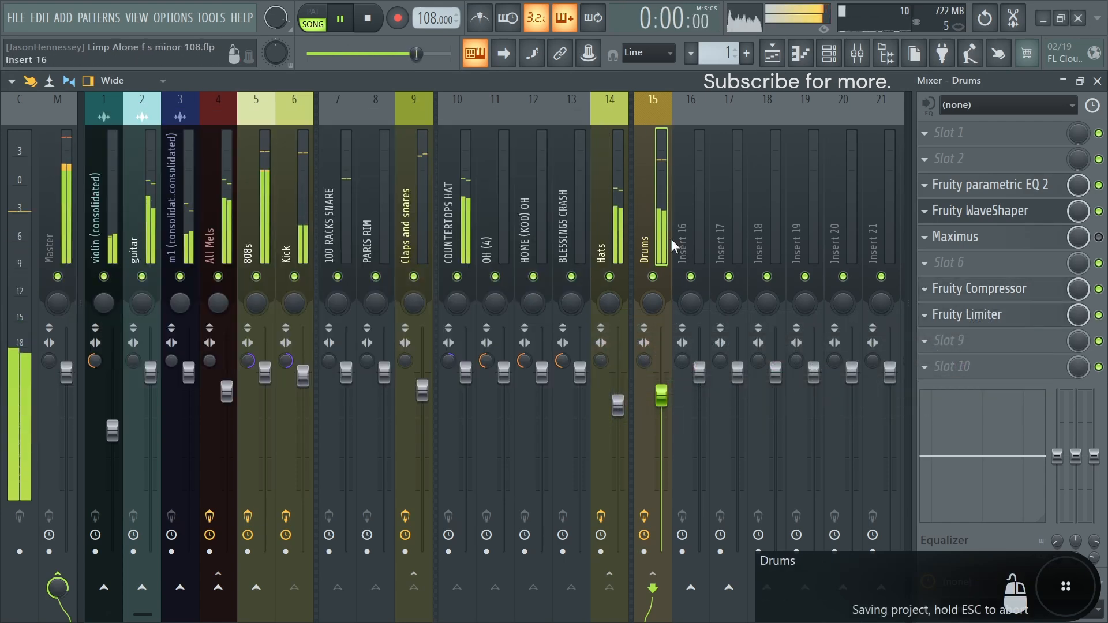
key("space")
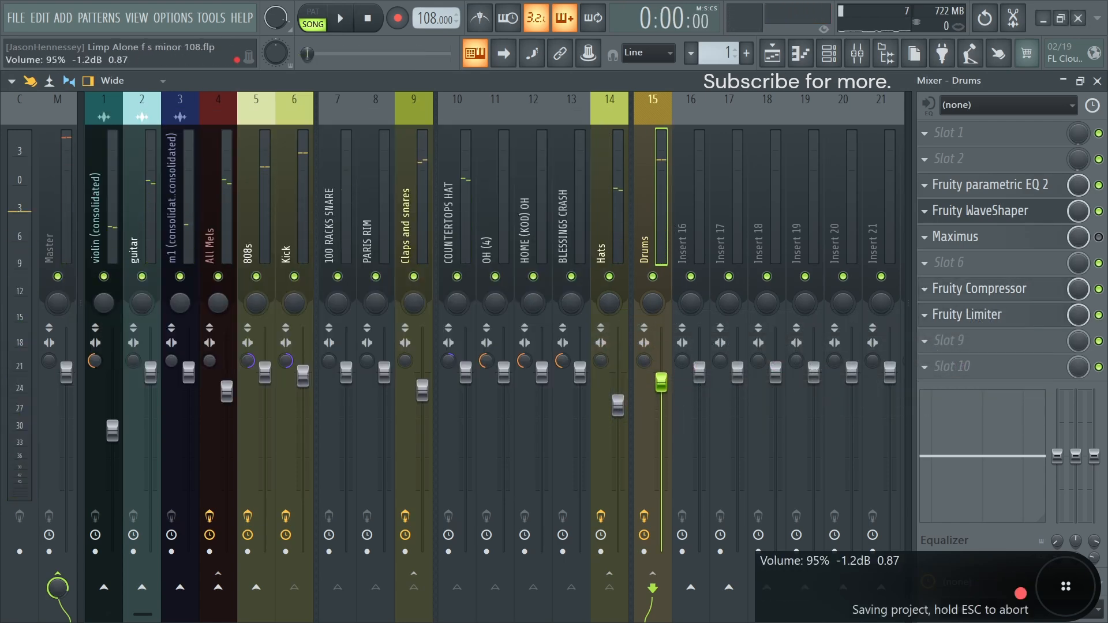
Route the Drums track to inserts 16 and 17, and send insert 16 to insert 17 at about 29%
left_click(690, 588)
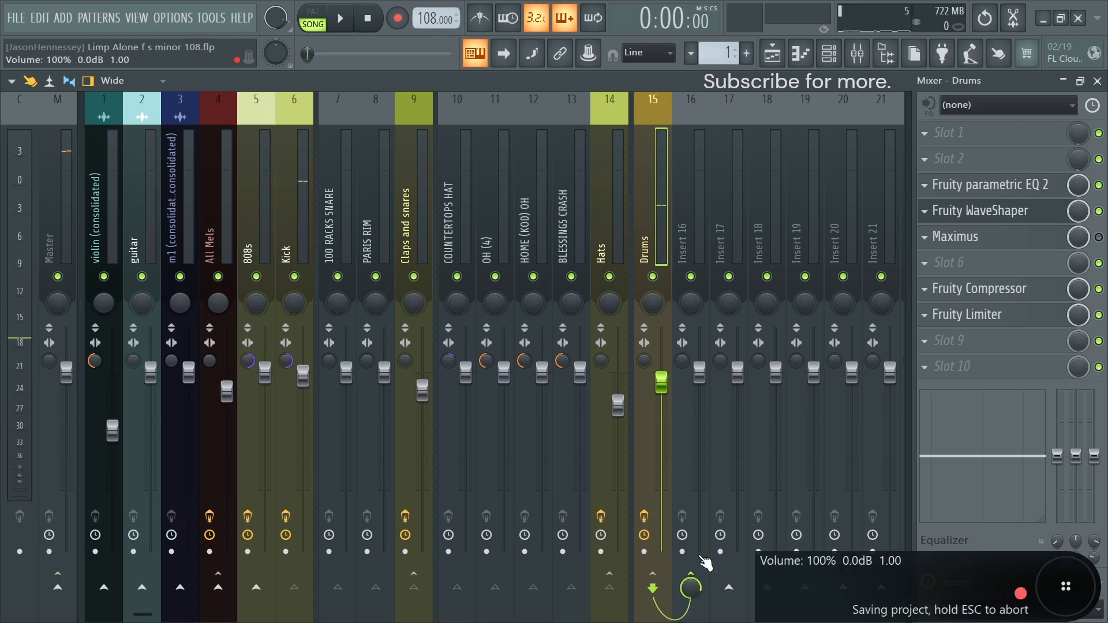
left_click(729, 588)
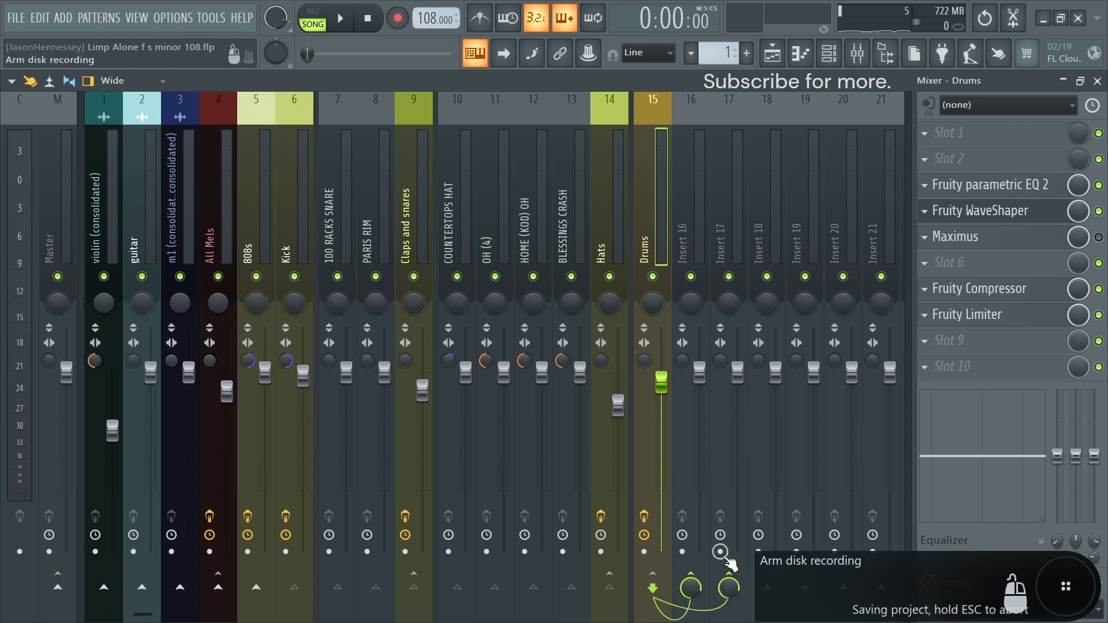
left_click(696, 231)
left_click(728, 587)
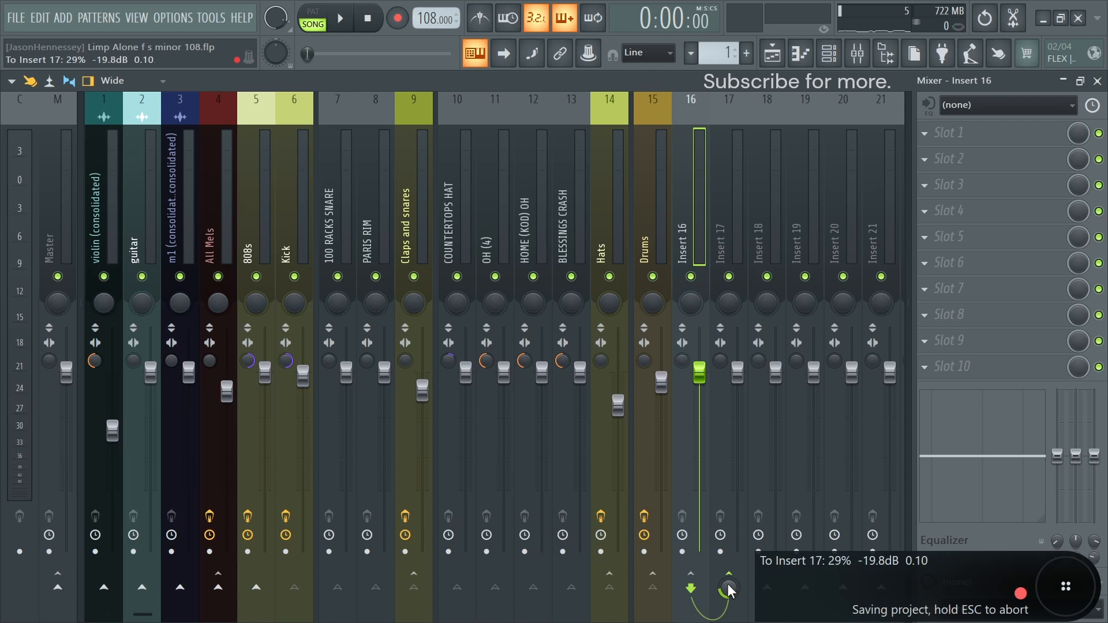
Load the Drum Over Compression send mixer track state on insert 17
left_click(685, 190)
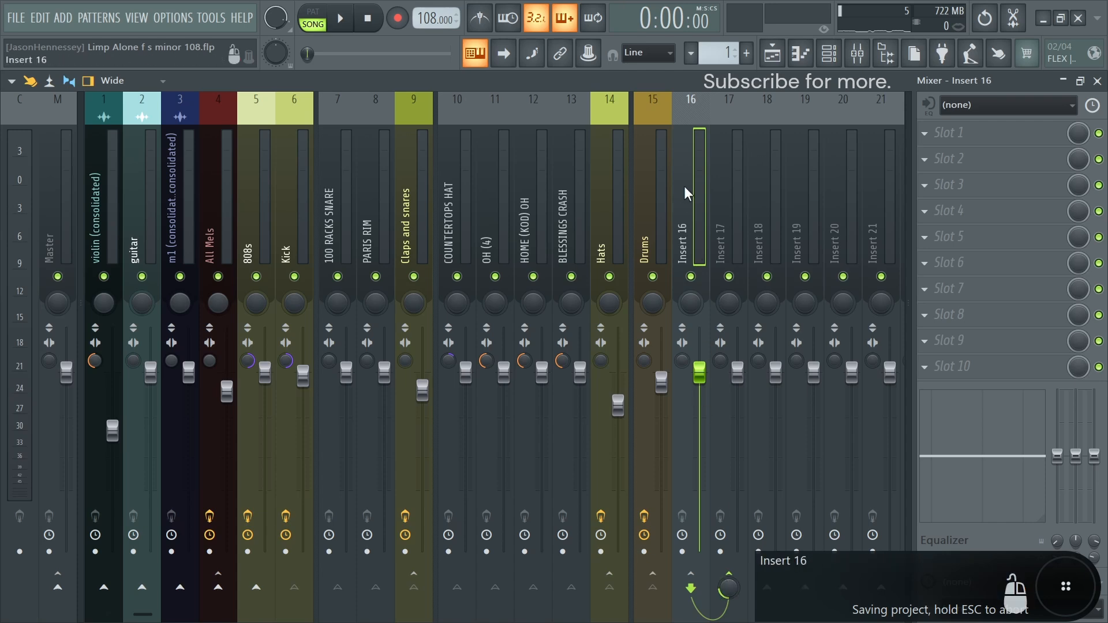
right_click(722, 213)
mouse_move(776, 204)
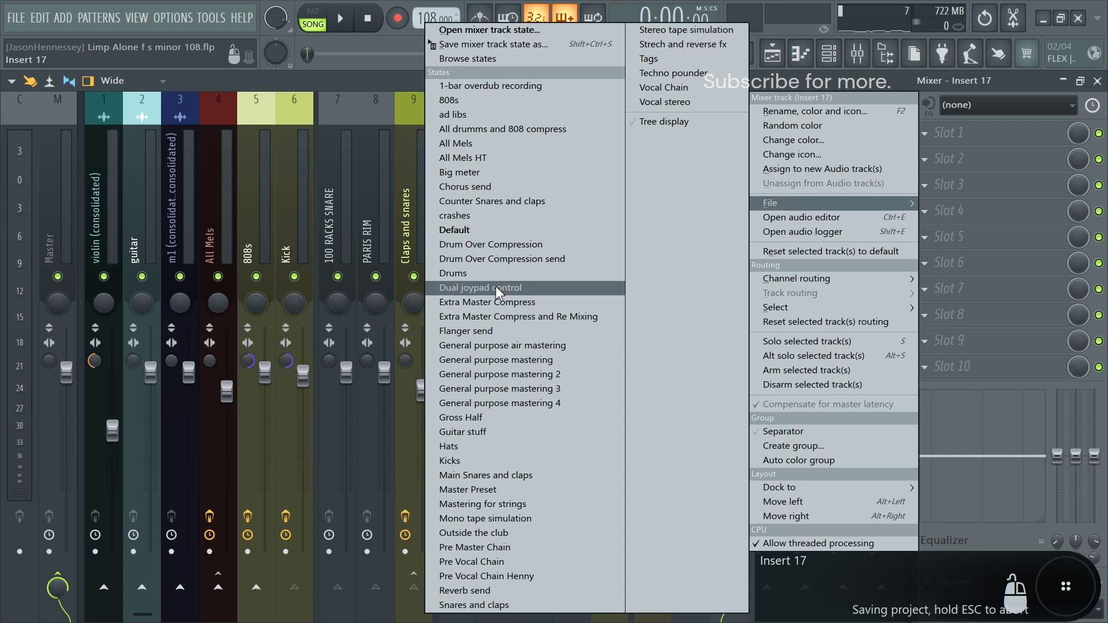
left_click(519, 257)
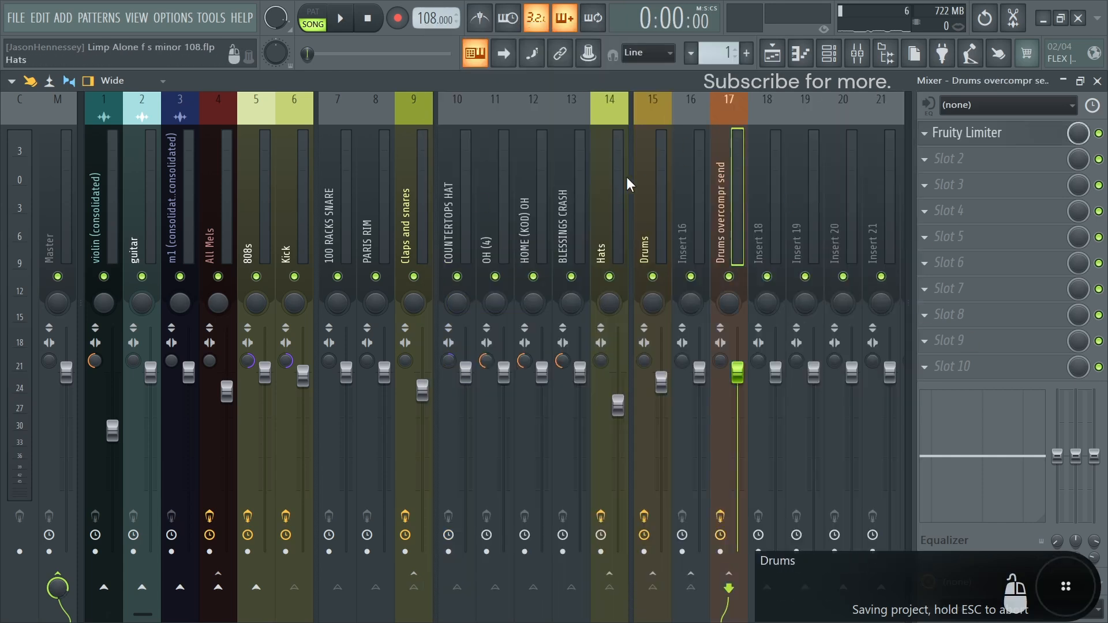
Check the Drums track's routing and load the Drum Over Compression mixer track state on insert 16
left_click(658, 240)
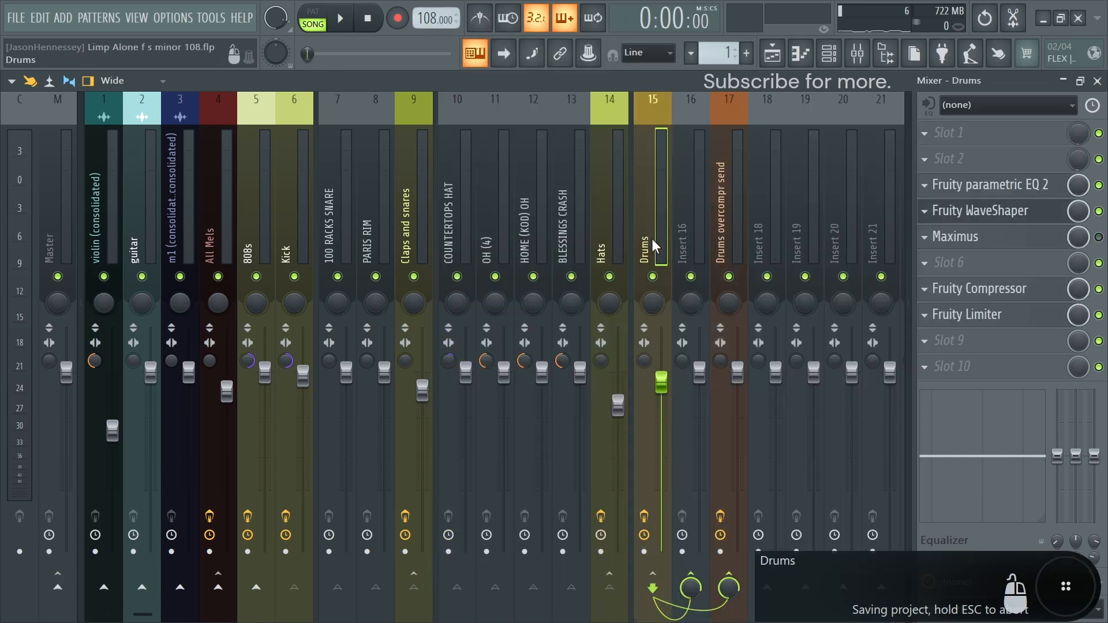
right_click(697, 201)
mouse_move(729, 203)
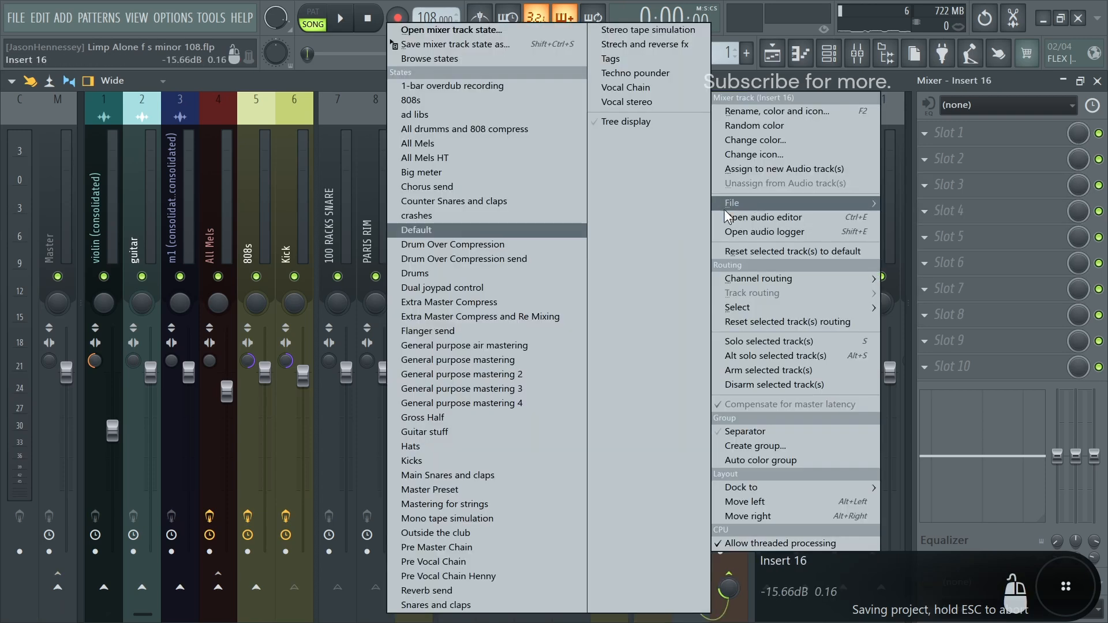
left_click(522, 248)
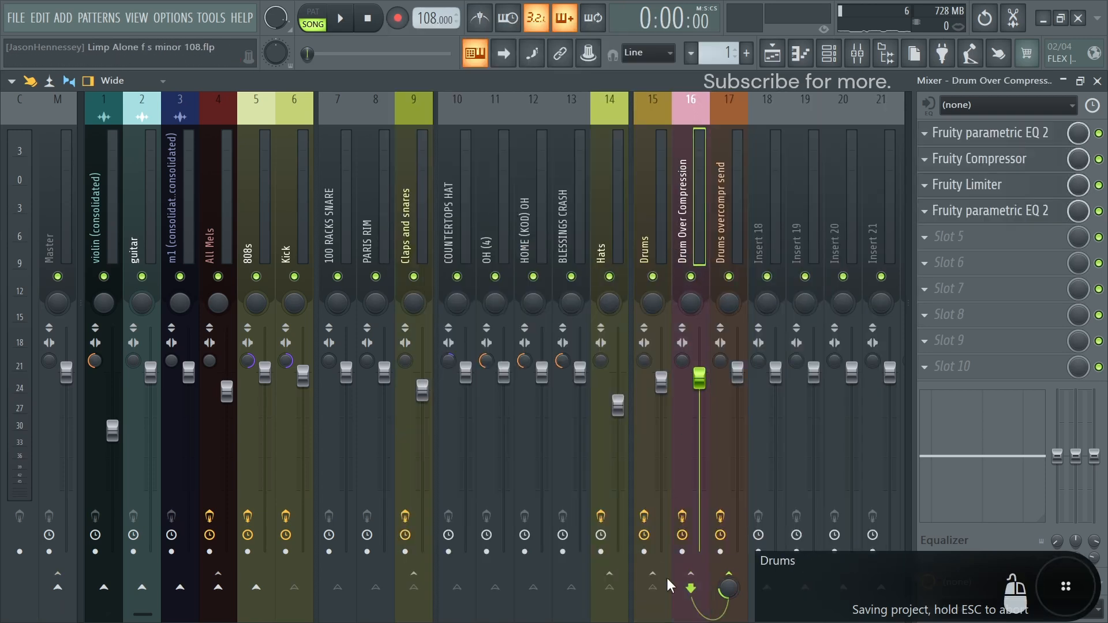
Review the routing of the three drum bus tracks and check the Drum Over Compression track's Fruity Limiter during playback
left_click(732, 209)
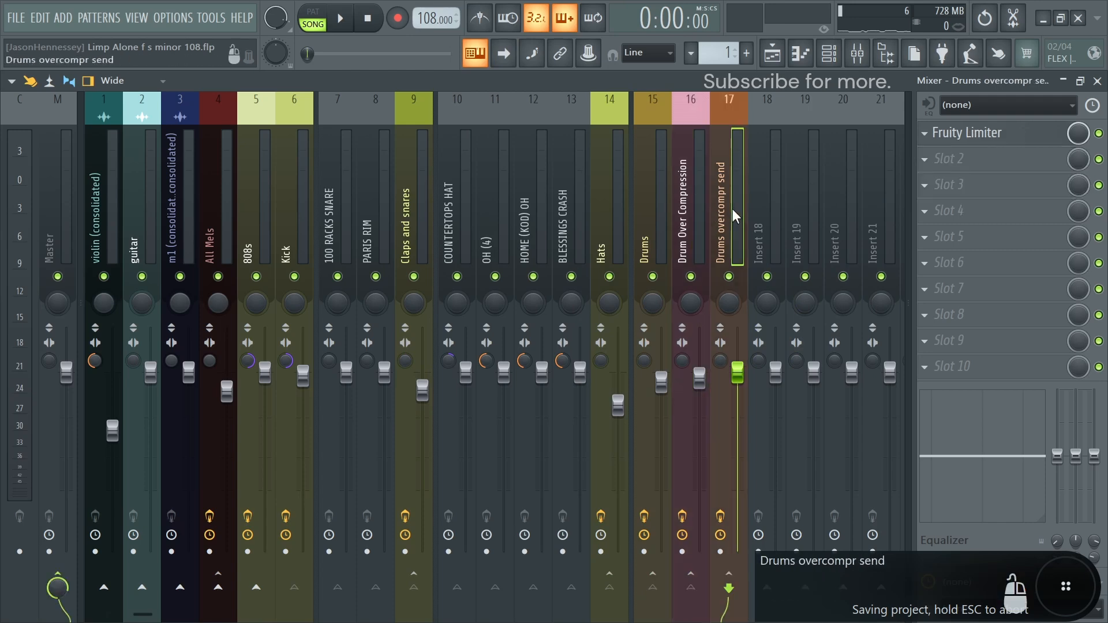
left_click(635, 208)
left_click(686, 203)
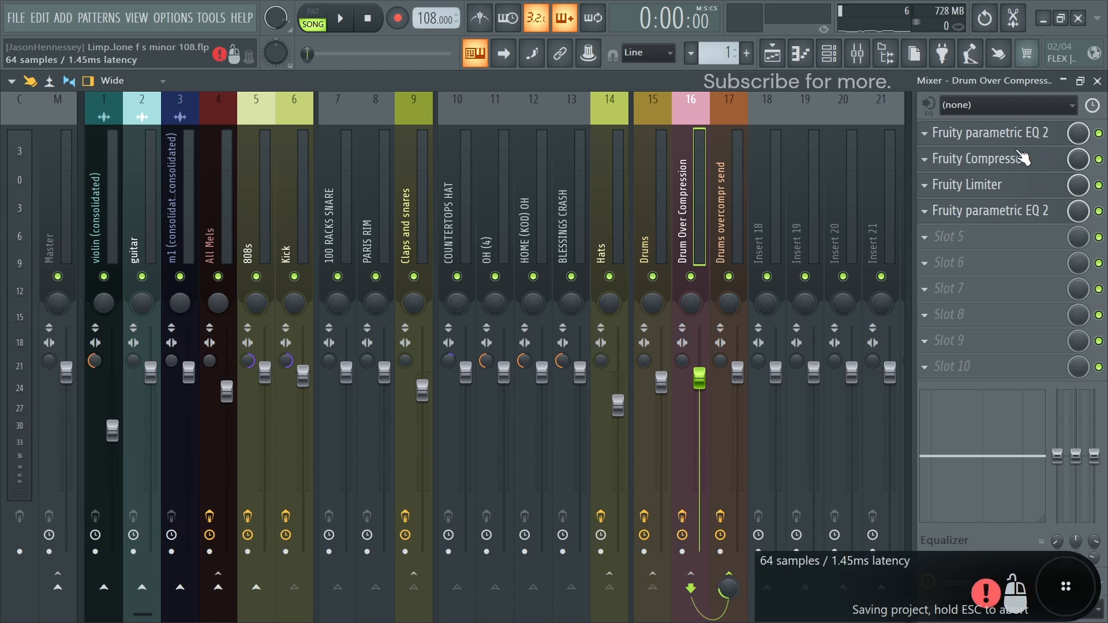
left_click(1004, 186)
key("space")
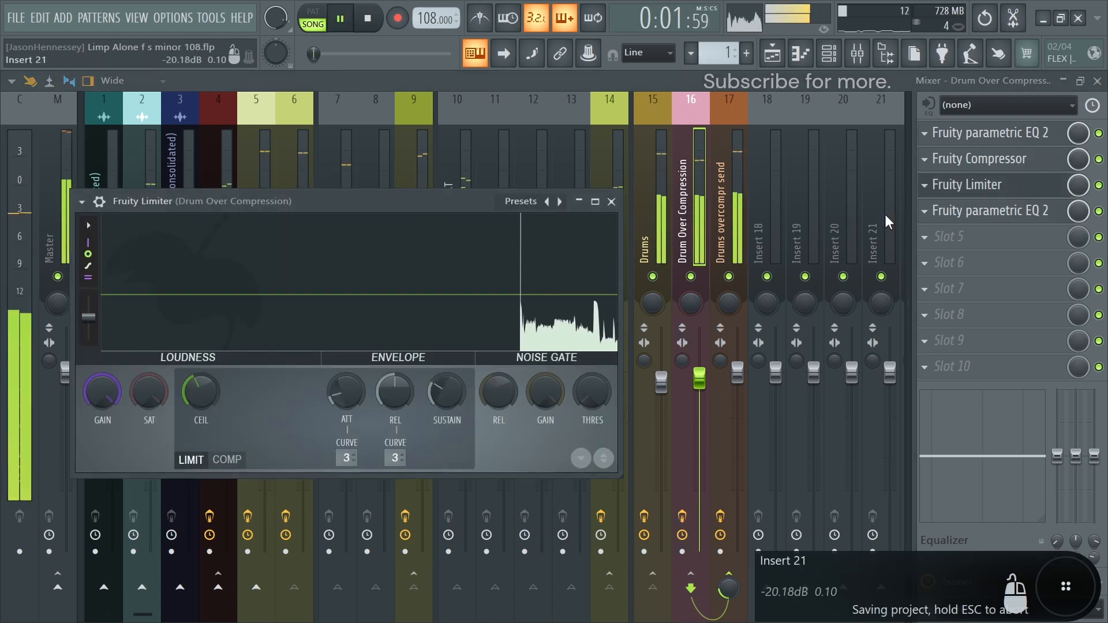
left_click(611, 201)
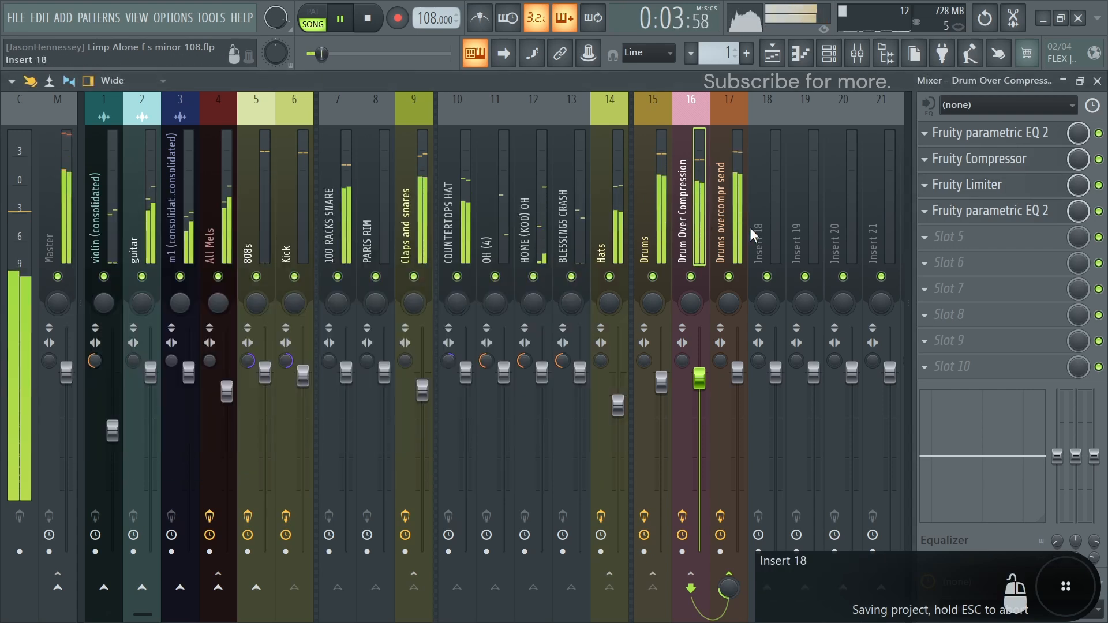
Adjust the gain of the Fruity Limiter on the Drums overcompr send track during playback
left_click(731, 231)
left_click(1020, 142)
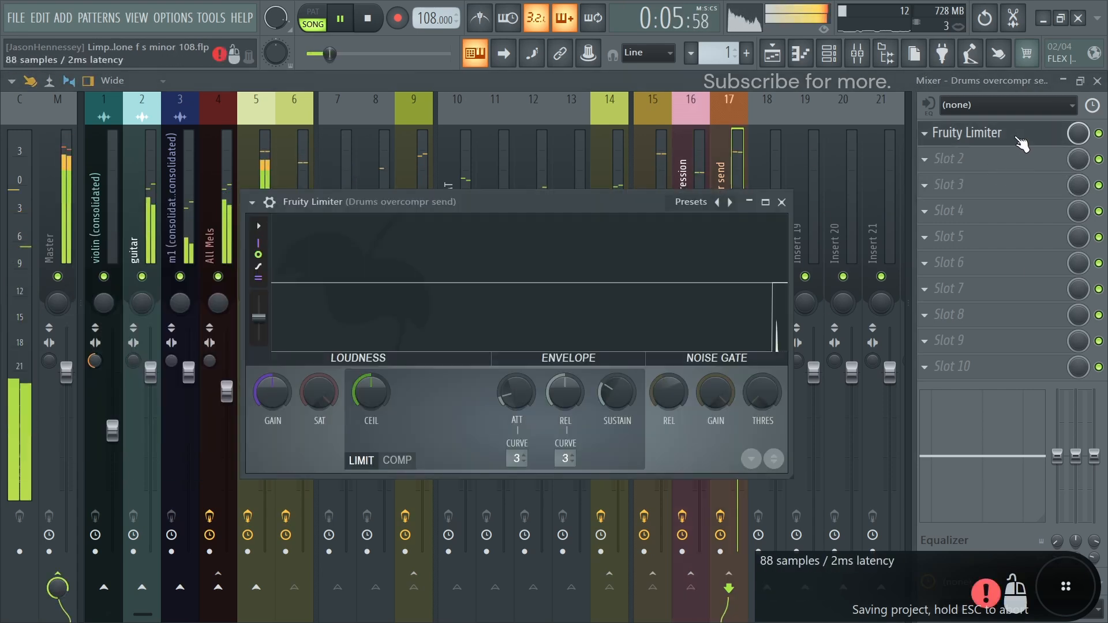
left_click_drag(265, 393, 264, 390)
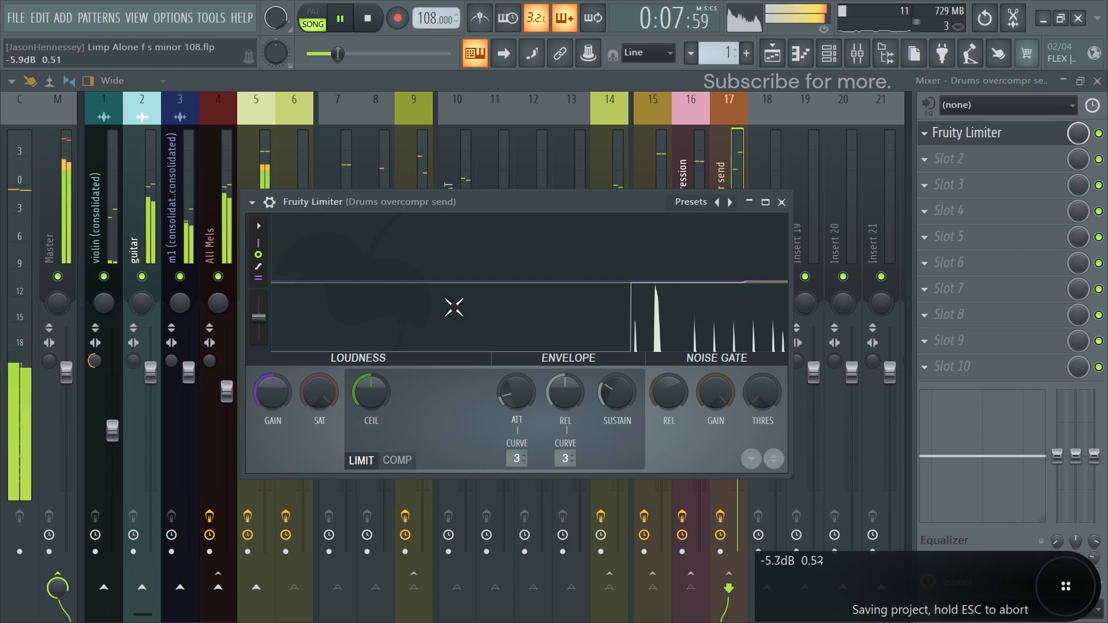
left_click(782, 202)
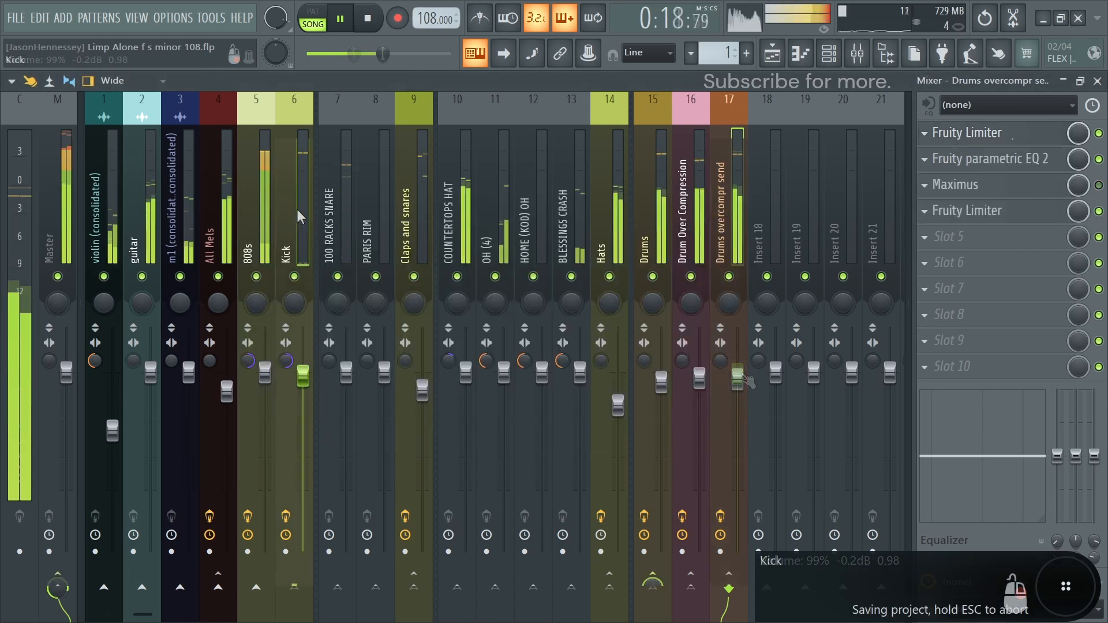
Stop playback and sidechain the Kick track to the 808s, All Mels, Claps and snares, and Hats tracks
left_click(298, 216)
key("space")
right_click(256, 587)
left_click(271, 602)
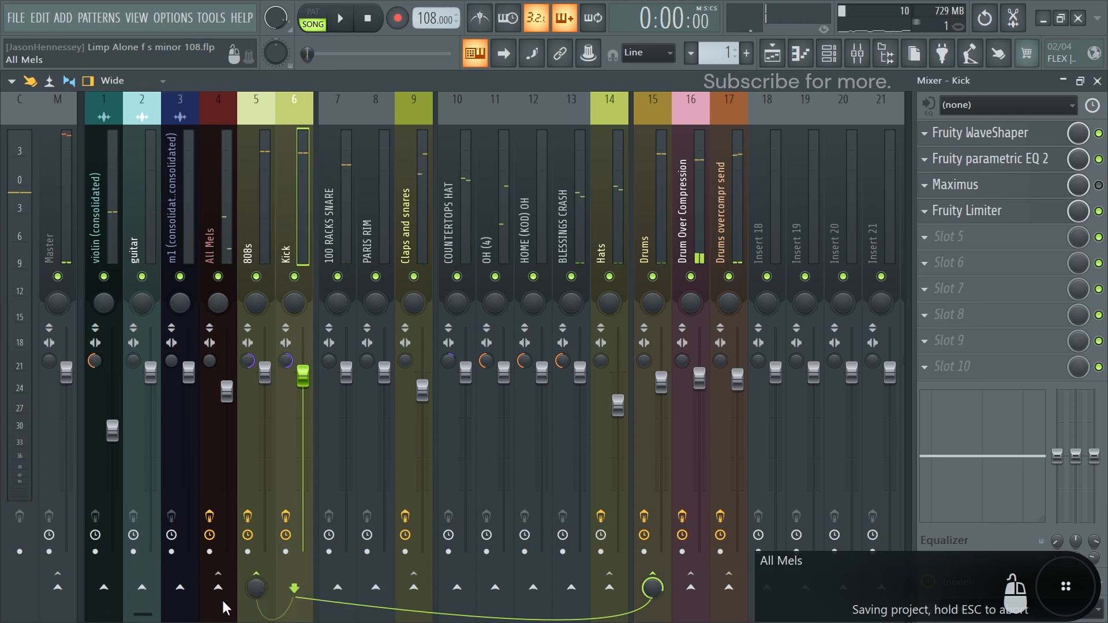
right_click(219, 589)
left_click(264, 591)
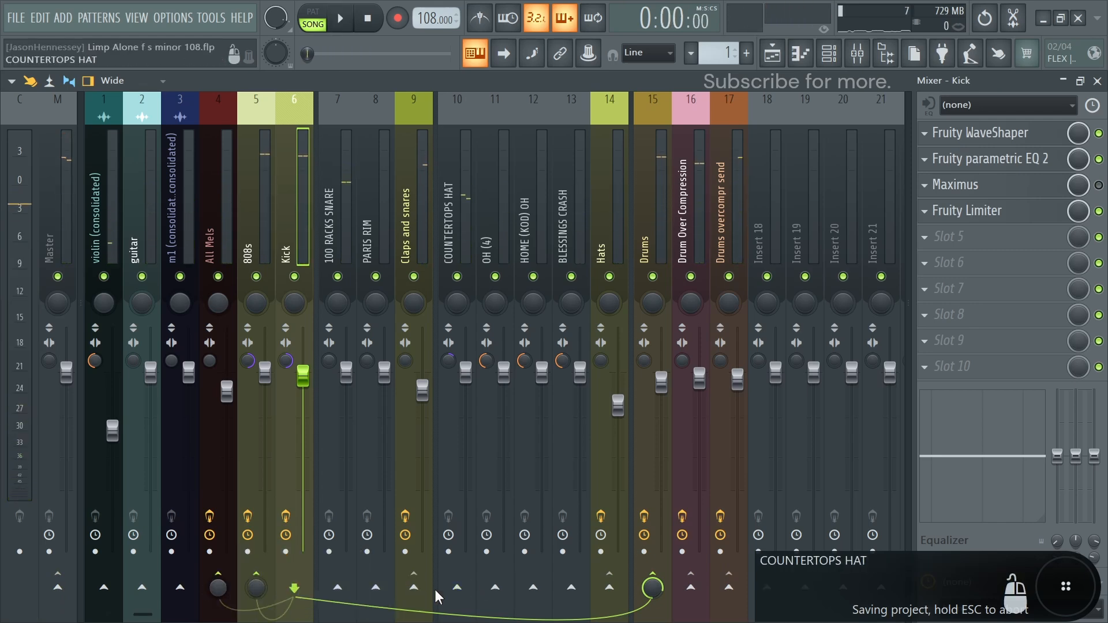
right_click(414, 588)
left_click(453, 590)
right_click(609, 588)
left_click(643, 588)
Set the All Mels Fruity Limiter to compress from the Kick sidechain at ratio 2.4:1, threshold about -6 dB and release about 103 ms, and save
left_click(215, 223)
left_click(967, 315)
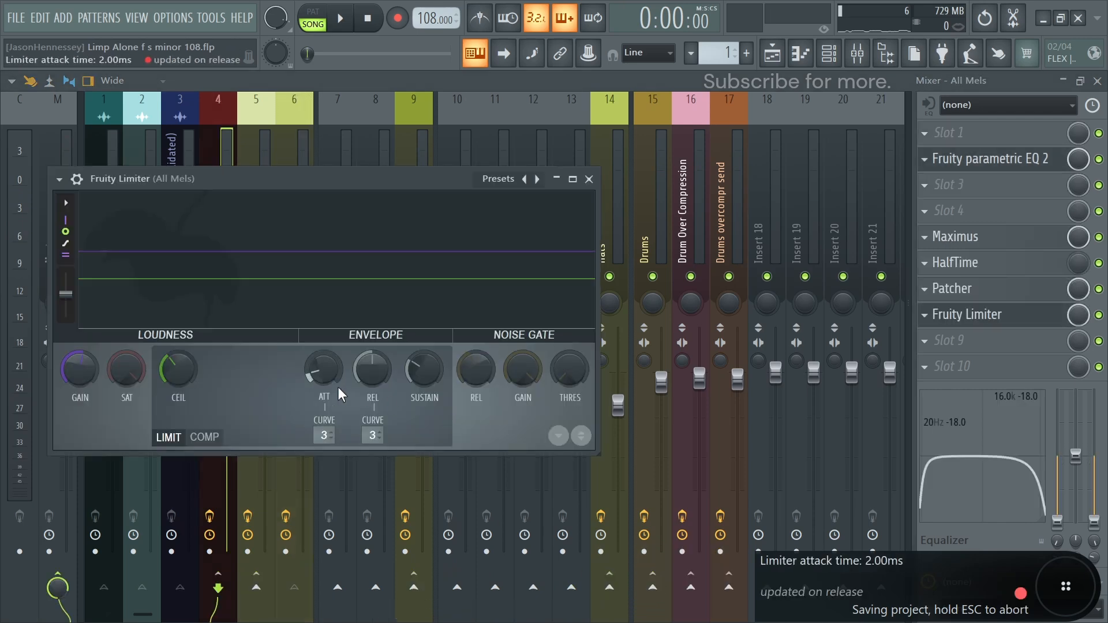
left_click(204, 437)
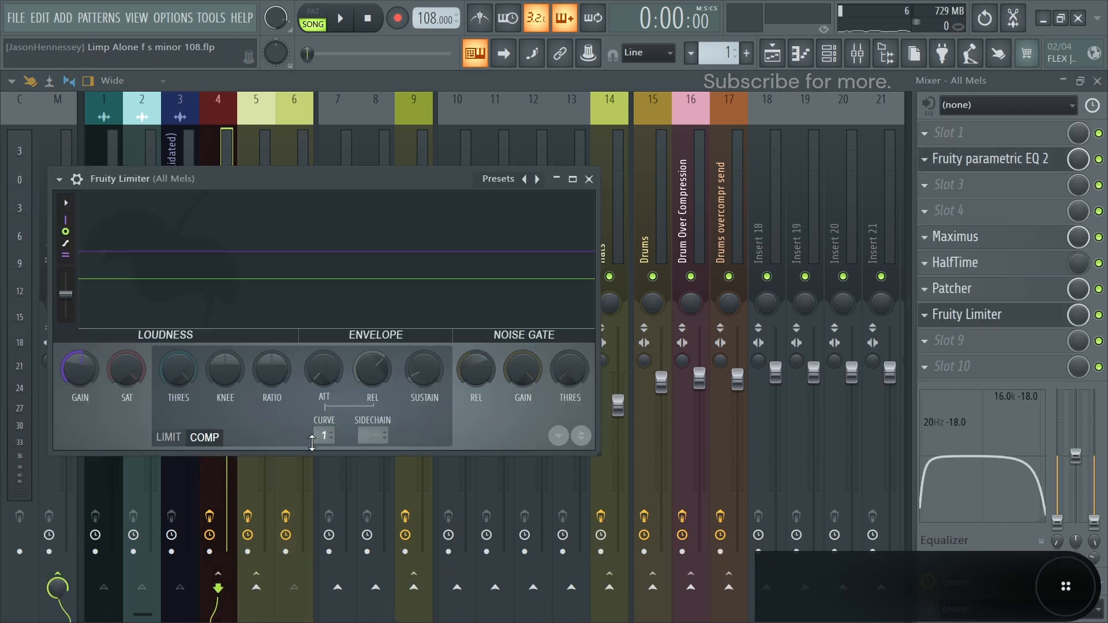
left_click(372, 436)
left_click(399, 500)
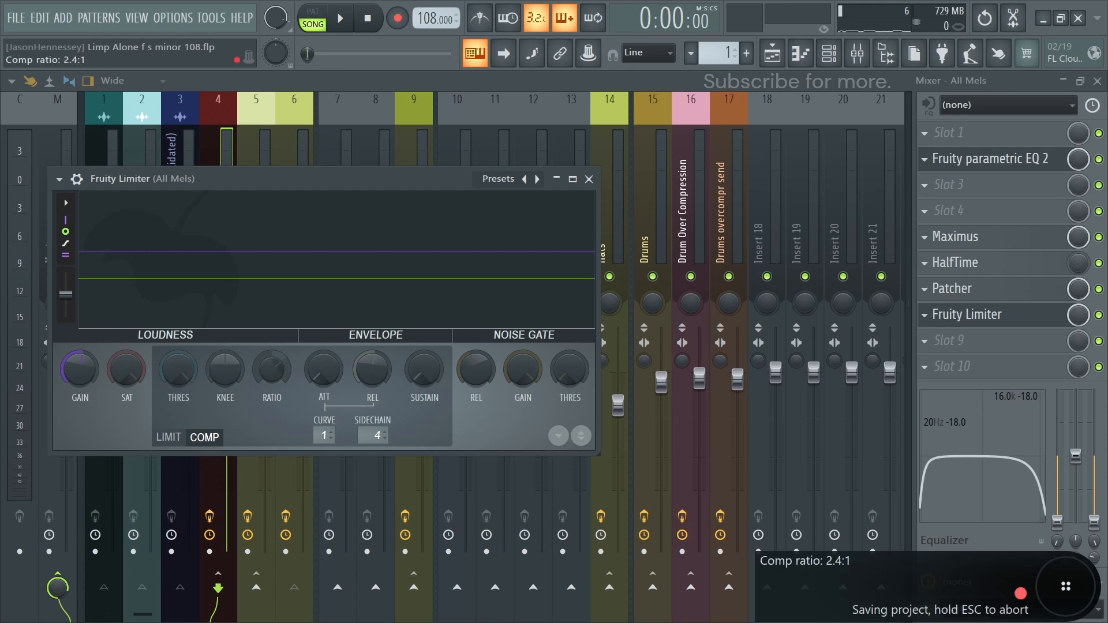
left_click_drag(191, 379, 188, 372)
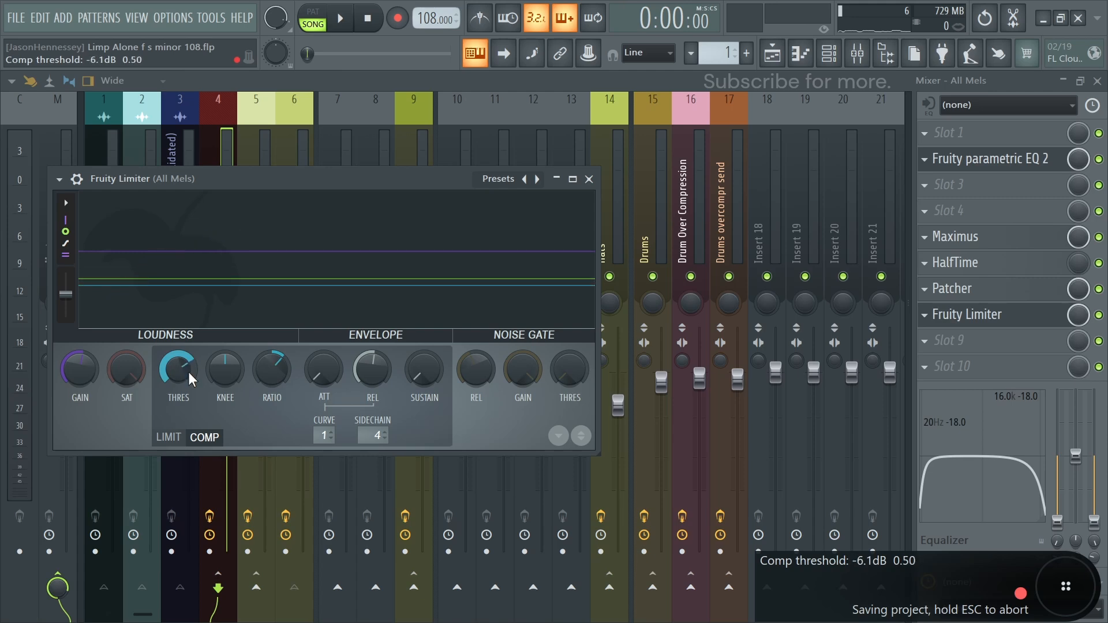
key("space")
key("ctrl+s")
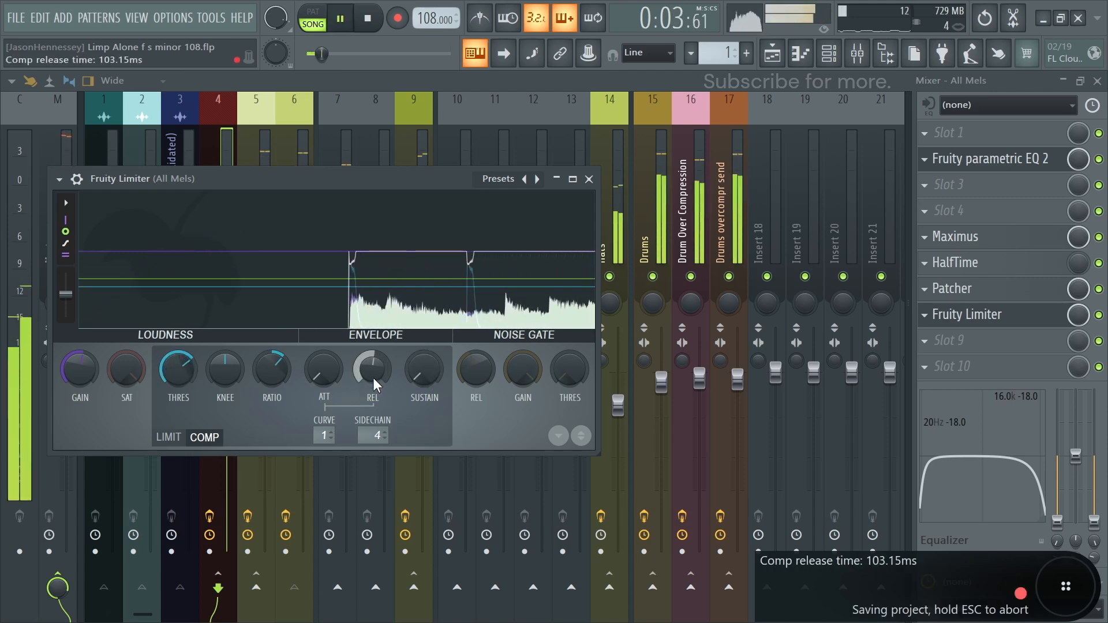
left_click(589, 180)
Set the 808s track's Fruity Limiter to compress from the Kick sidechain, adjusting its threshold, ratio and release, and audition the ducking
left_click(254, 237)
key("space")
left_click(970, 237)
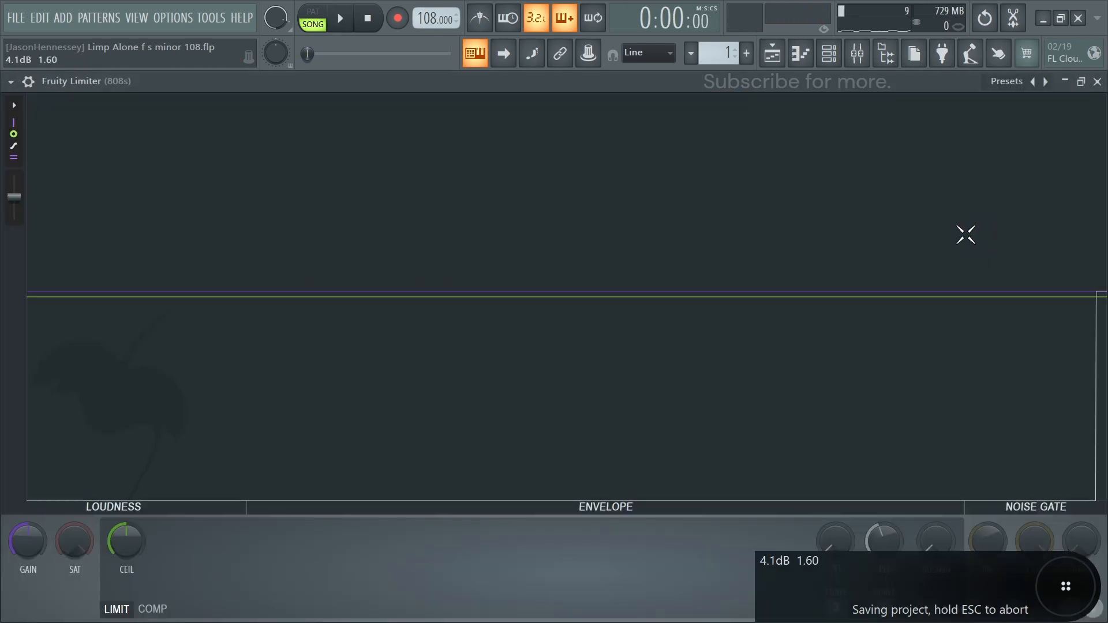
left_click(152, 609)
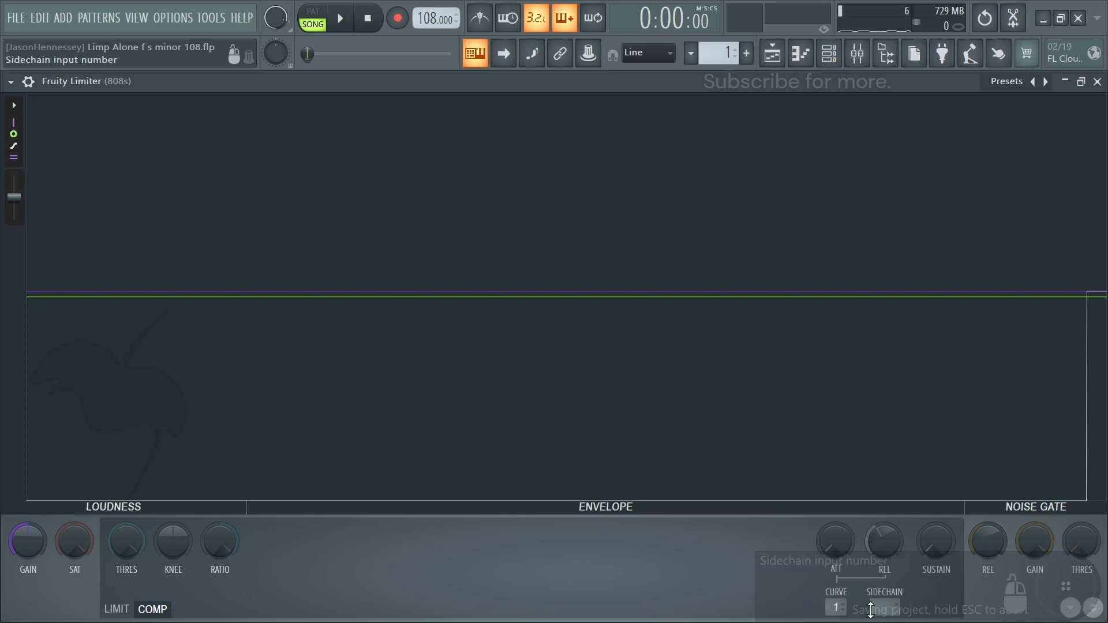
left_click_drag(898, 542, 898, 517)
key("space")
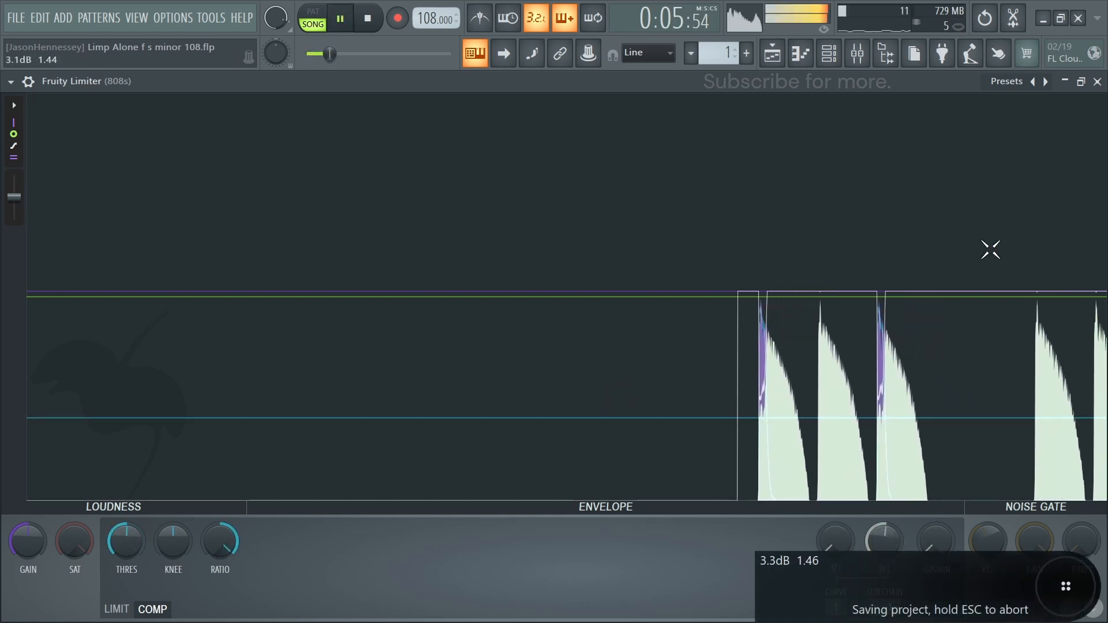
left_click(1097, 81)
key("space")
Set the Claps and snares Fruity Limiter to compress from the Kick sidechain, lower its threshold, audition it and save the project
left_click(423, 233)
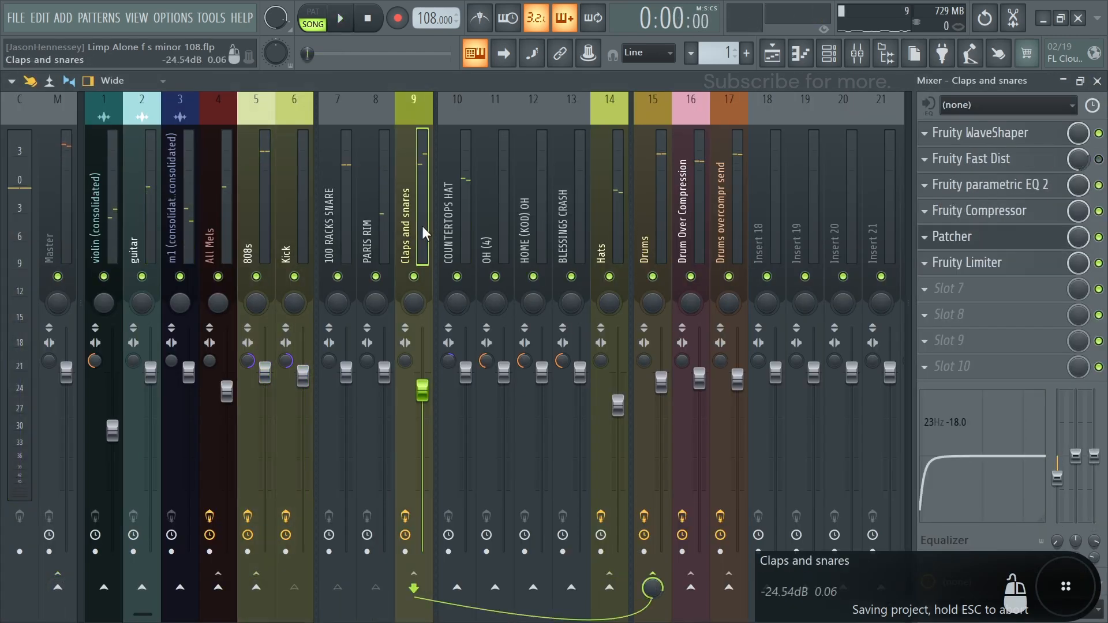
left_click(958, 261)
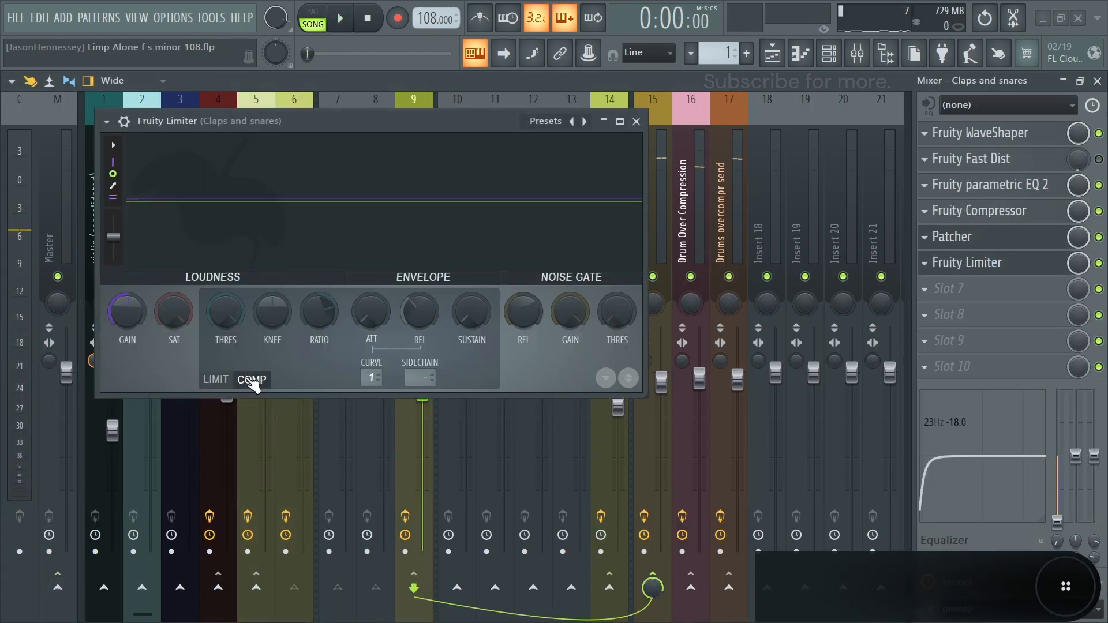
left_click(419, 378)
left_click(459, 420)
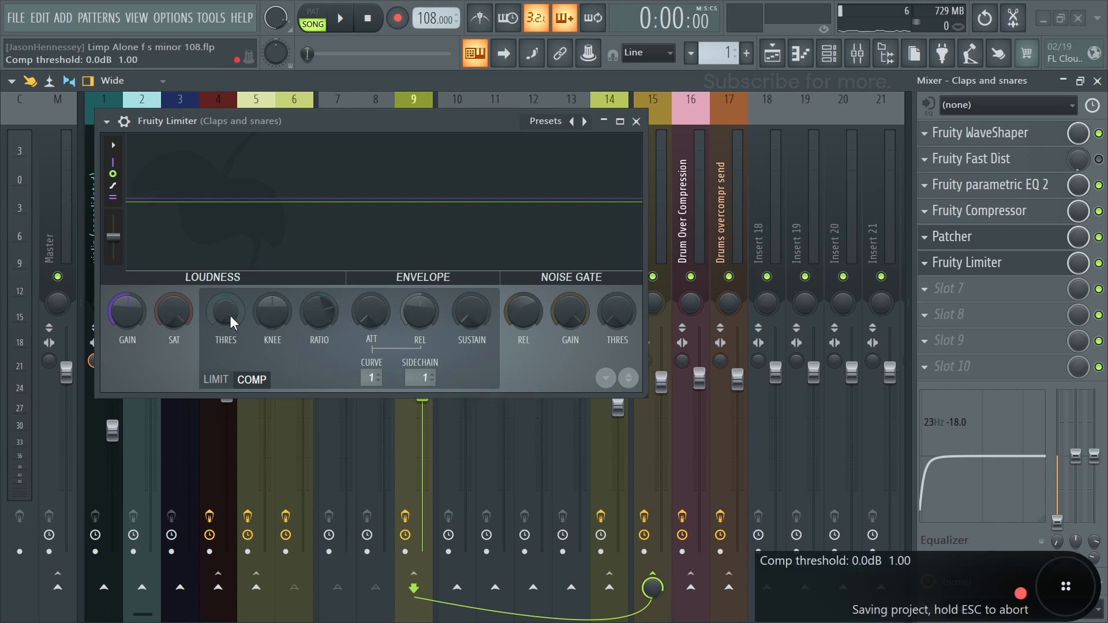
left_click_drag(228, 316, 228, 316)
key("space")
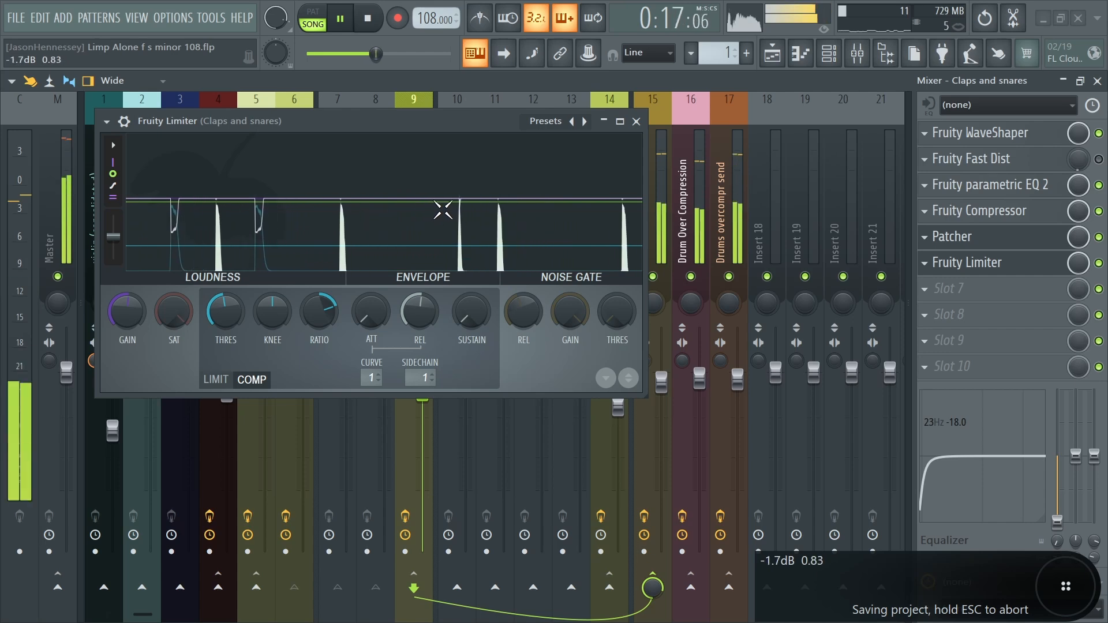
left_click(636, 122)
key("ctrl+s")
key("space")
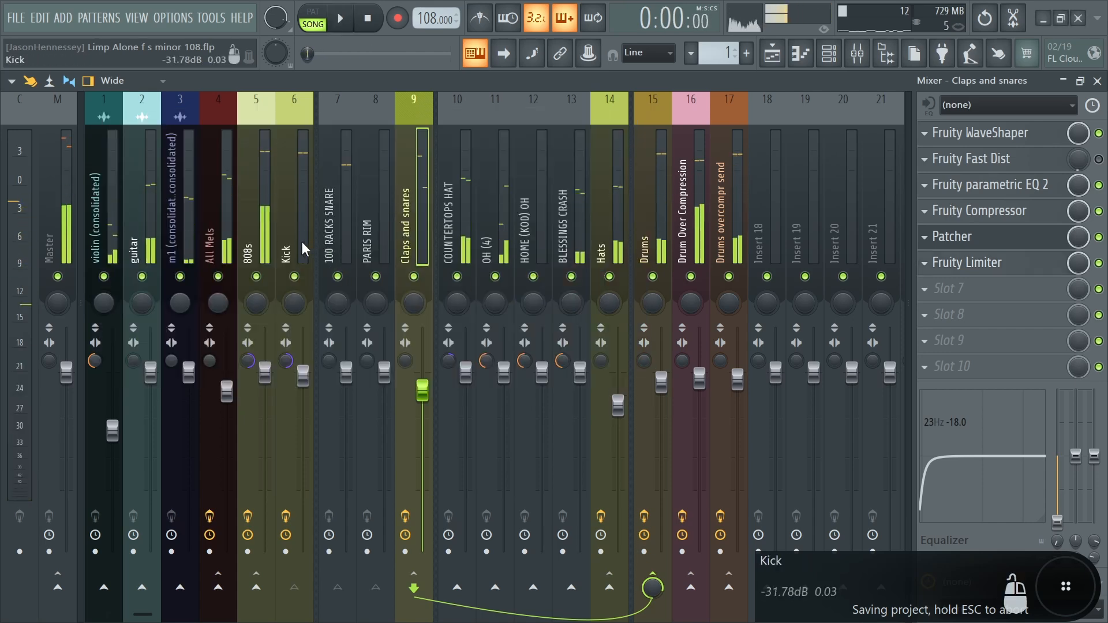
Set the Hats track's Fruity Limiter to compress from the Kick sidechain, audition it and save the project
left_click(300, 249)
left_click(407, 241)
left_click(612, 245)
left_click(985, 211)
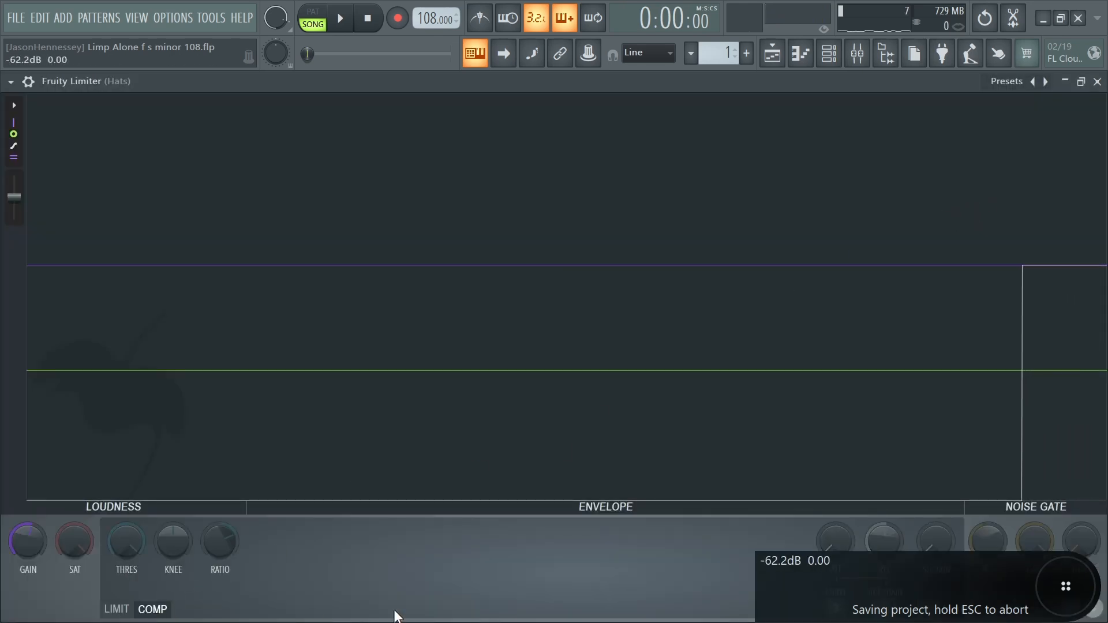
left_click(869, 612)
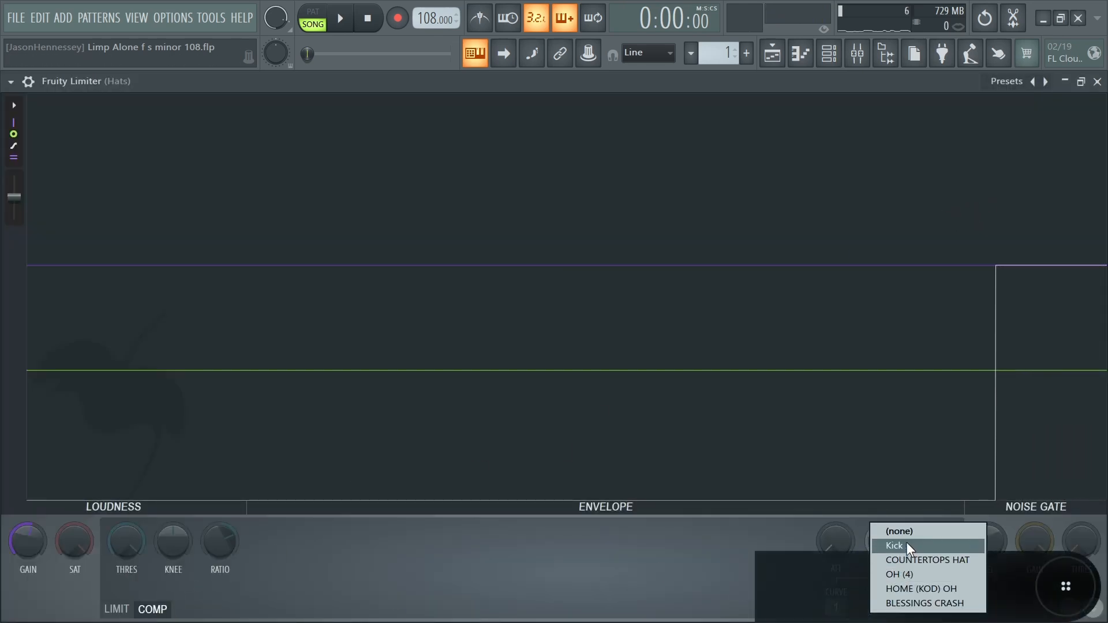
left_click(908, 545)
key("space")
left_click(1096, 81)
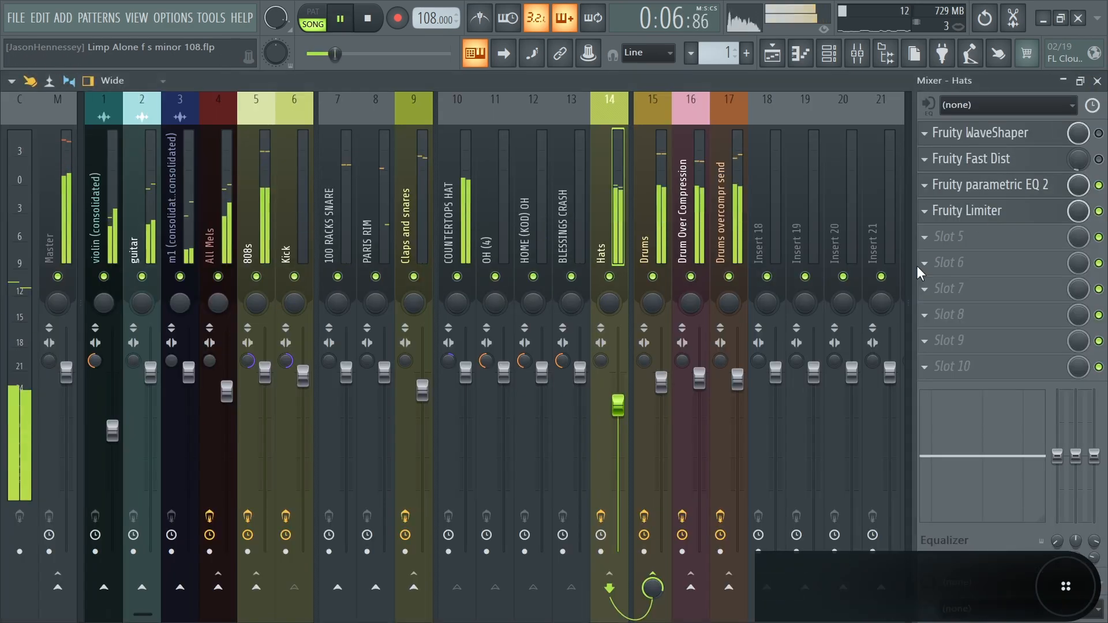
left_click(16, 18)
left_click(40, 85)
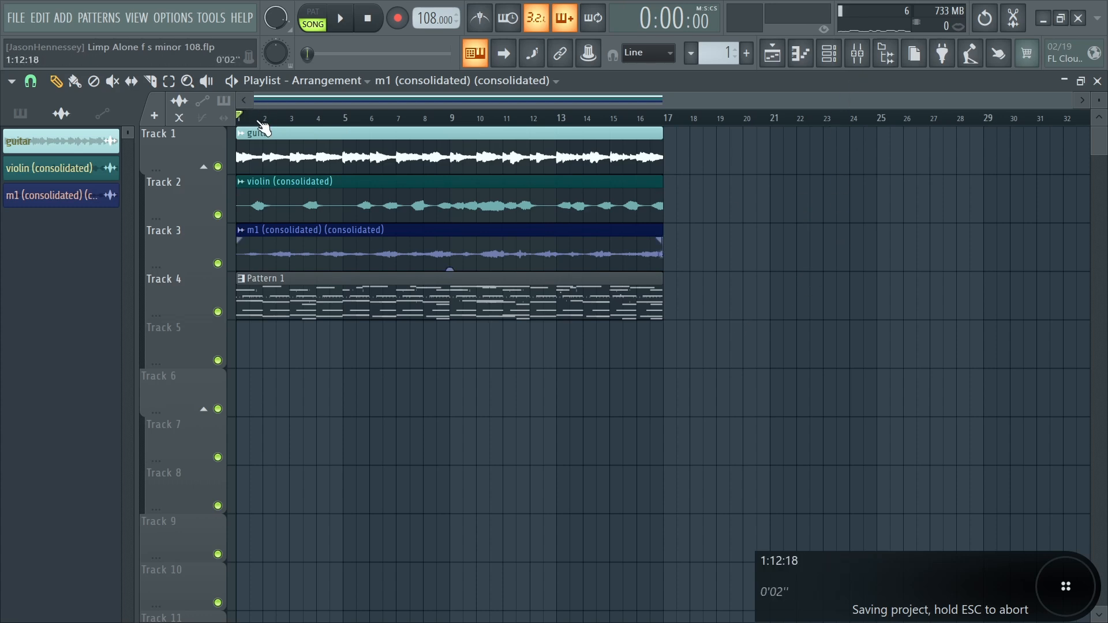
Review the mixer and the playlist arrangement during playback, and save the project
left_click(858, 61)
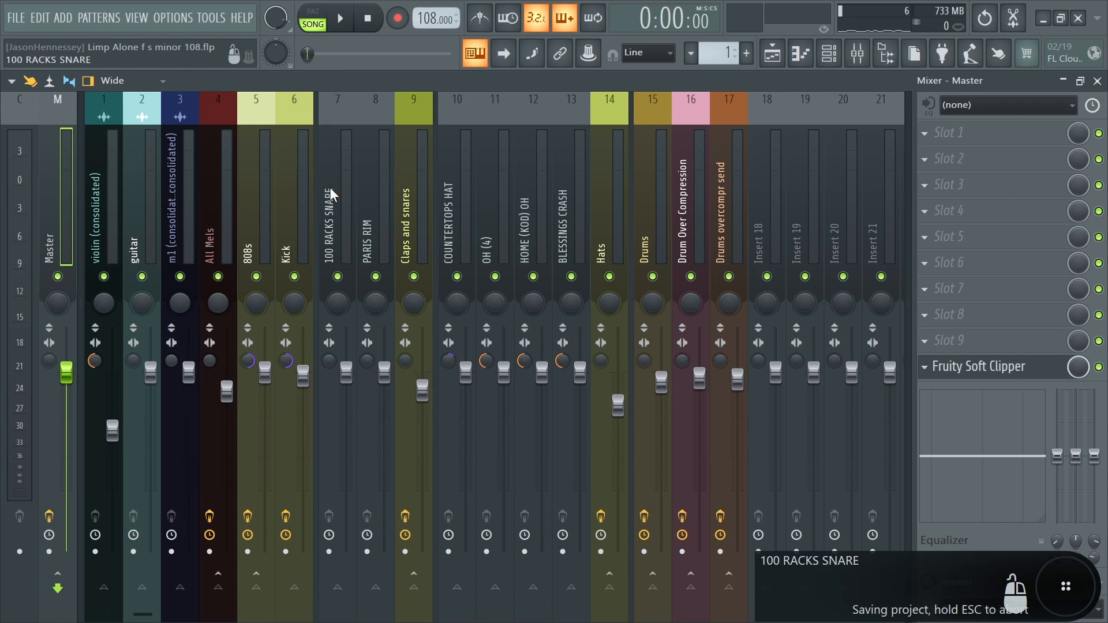
left_click(771, 54)
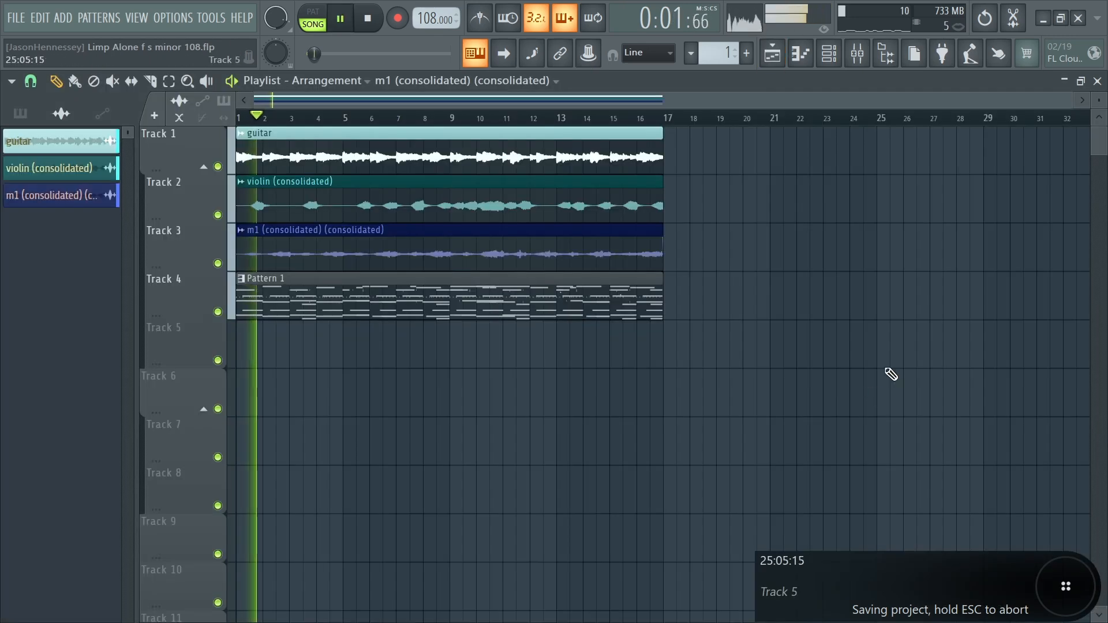
left_click(14, 21)
left_click(21, 87)
Run the macro that switches smart disable for all plugins
left_click(211, 18)
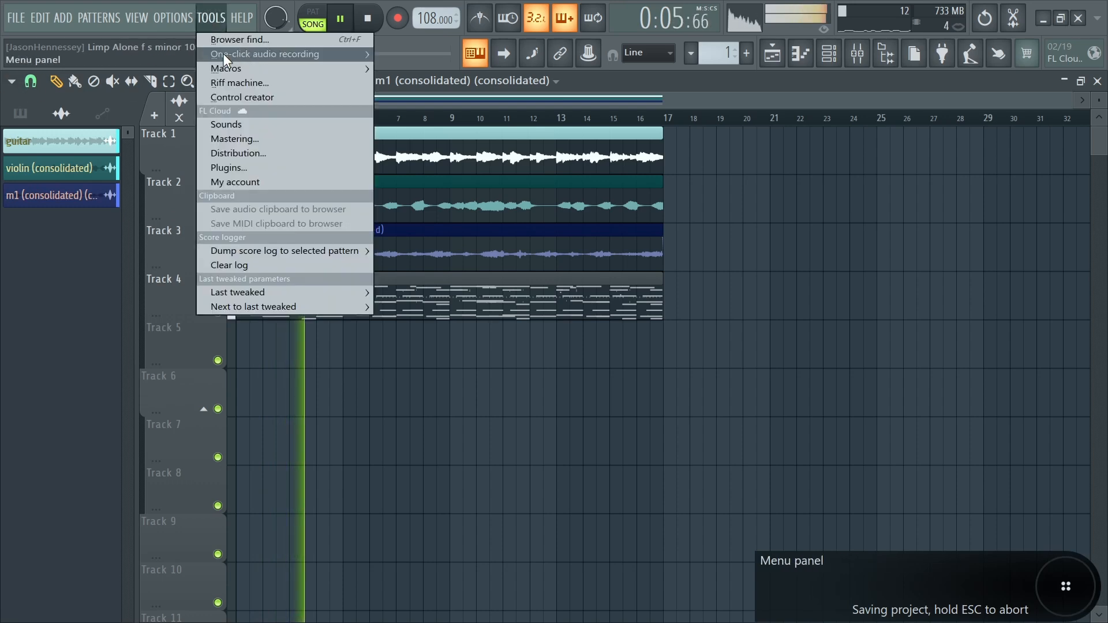
mouse_move(240, 67)
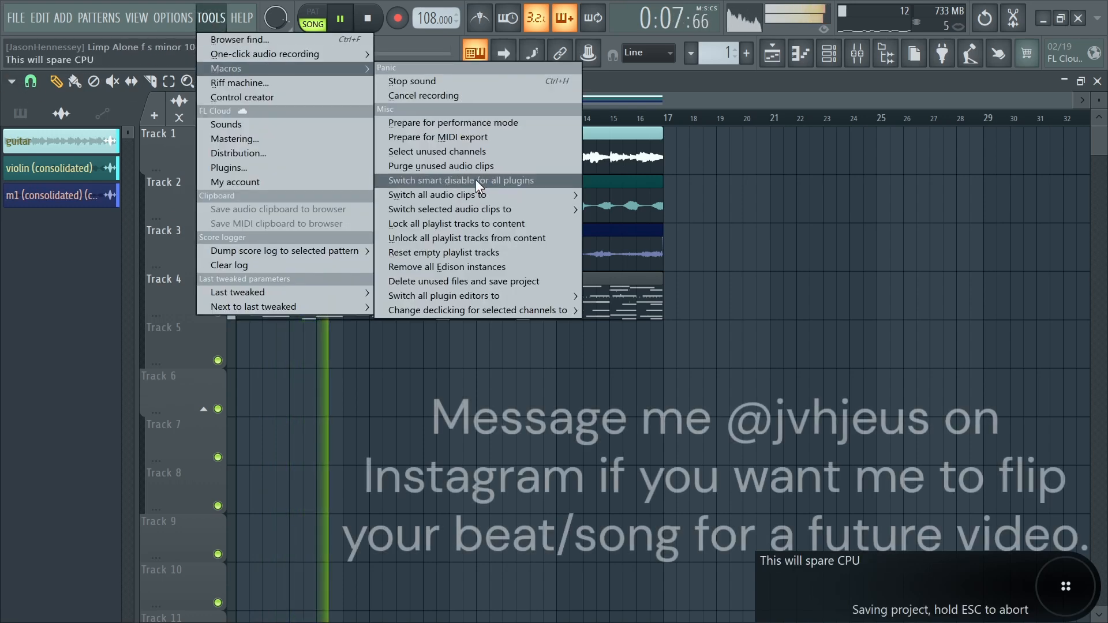
left_click(476, 179)
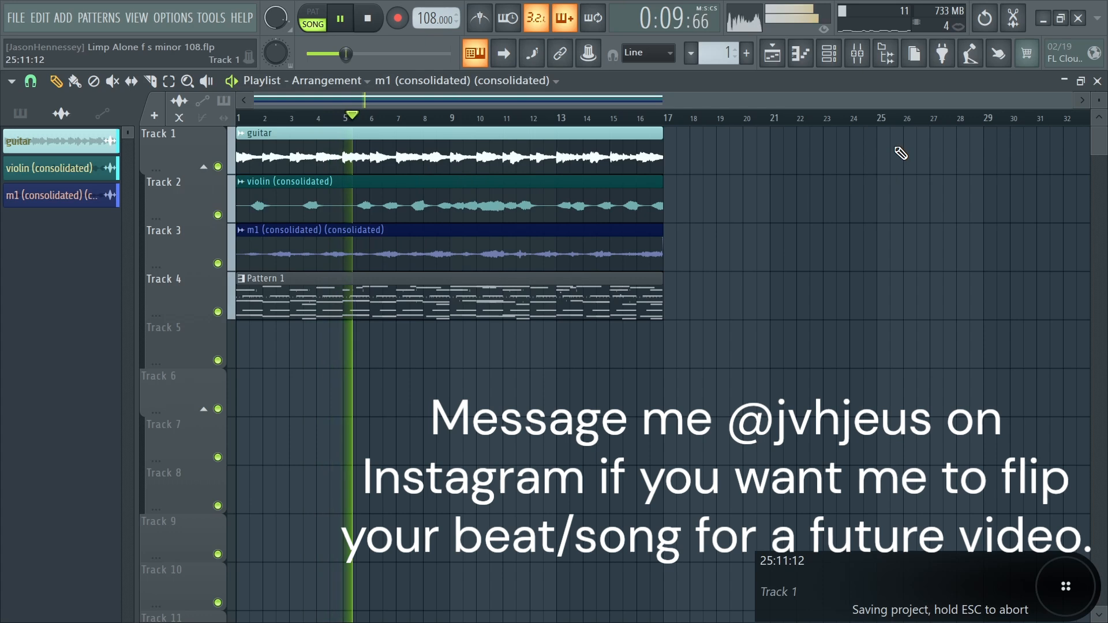